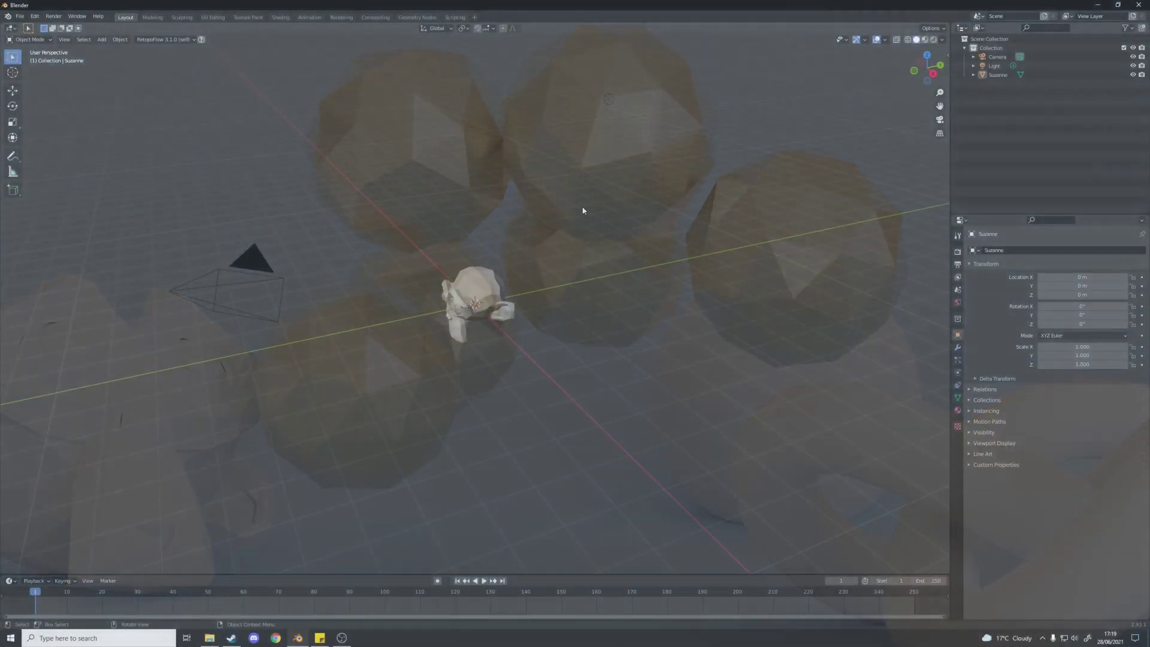
# Delete all objects in the default scene, including the camera, light and monkey.
pyautogui.press('a')
pyautogui.press('x')
pyautogui.click(585, 204)
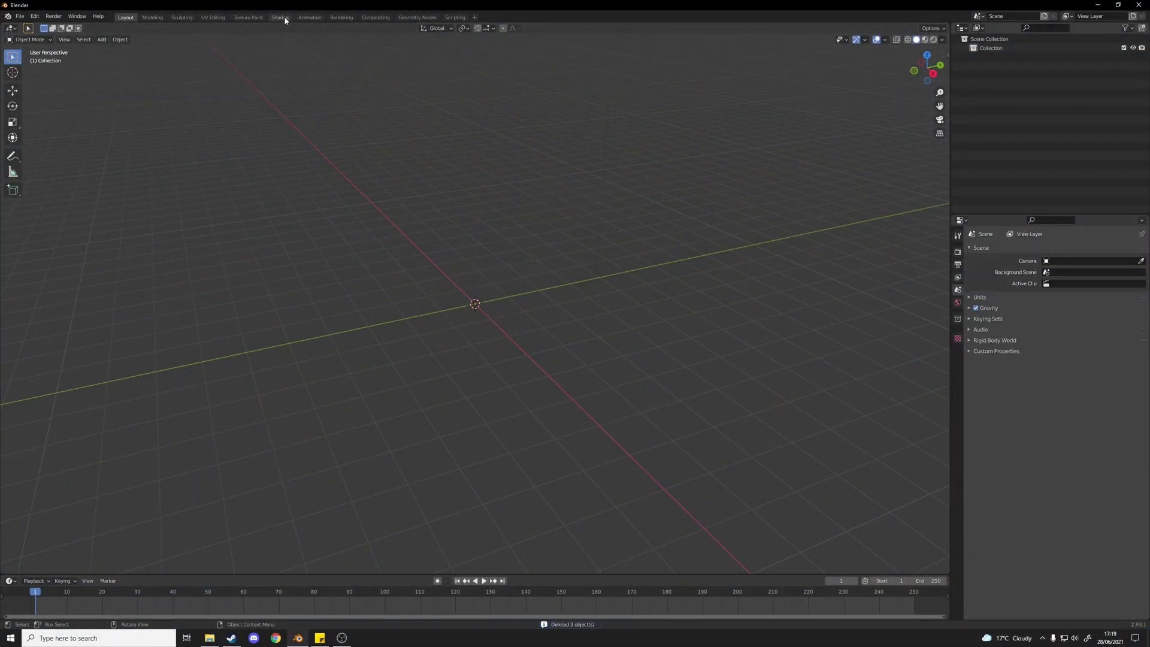
# Add an environment texture to the world background and load lythwood_terrace_8k.hdr from the textures folder.
pyautogui.click(280, 17)
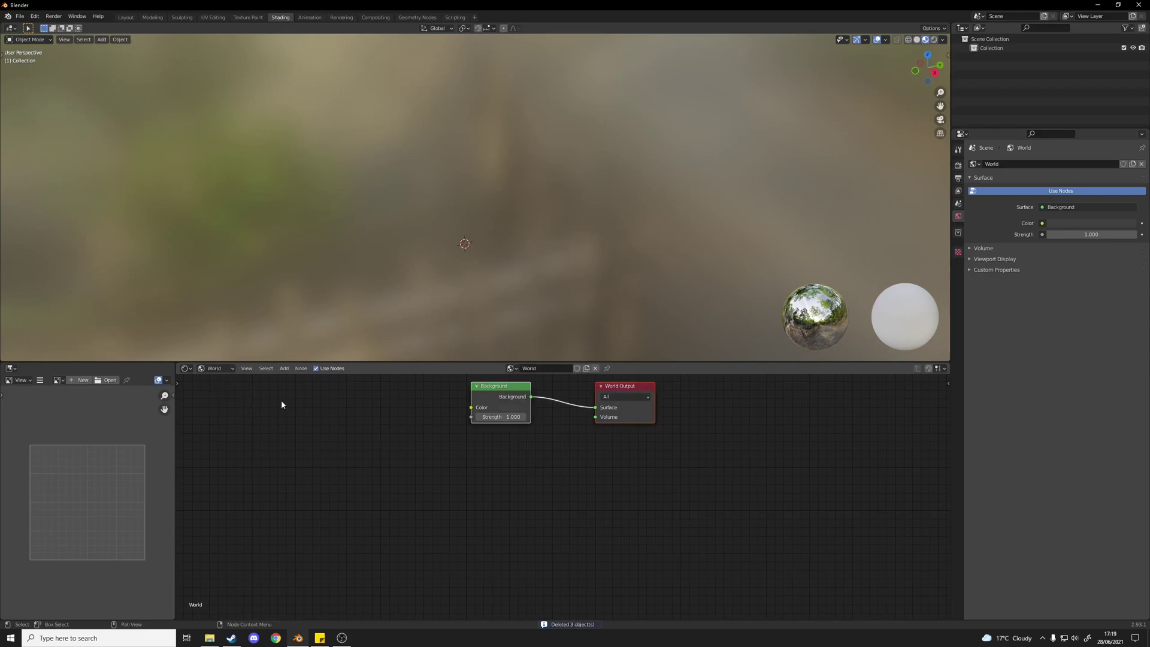
pyautogui.scroll(3, 503, 387)
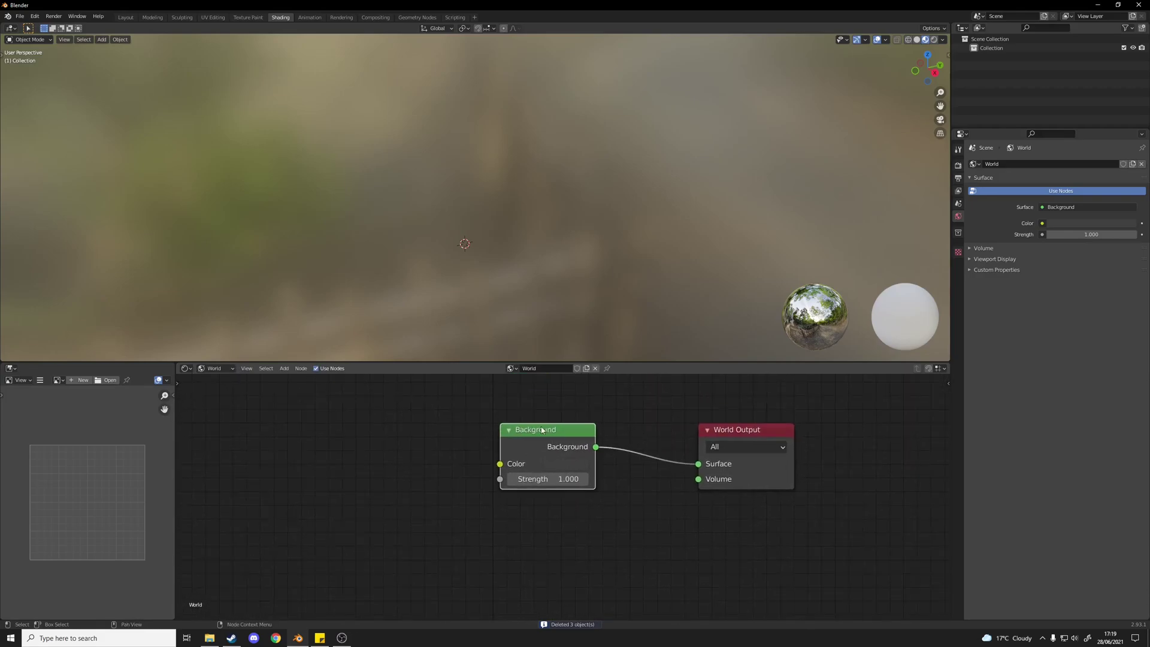
pyautogui.hotkey('ctrl', 't')
pyautogui.click(426, 468)
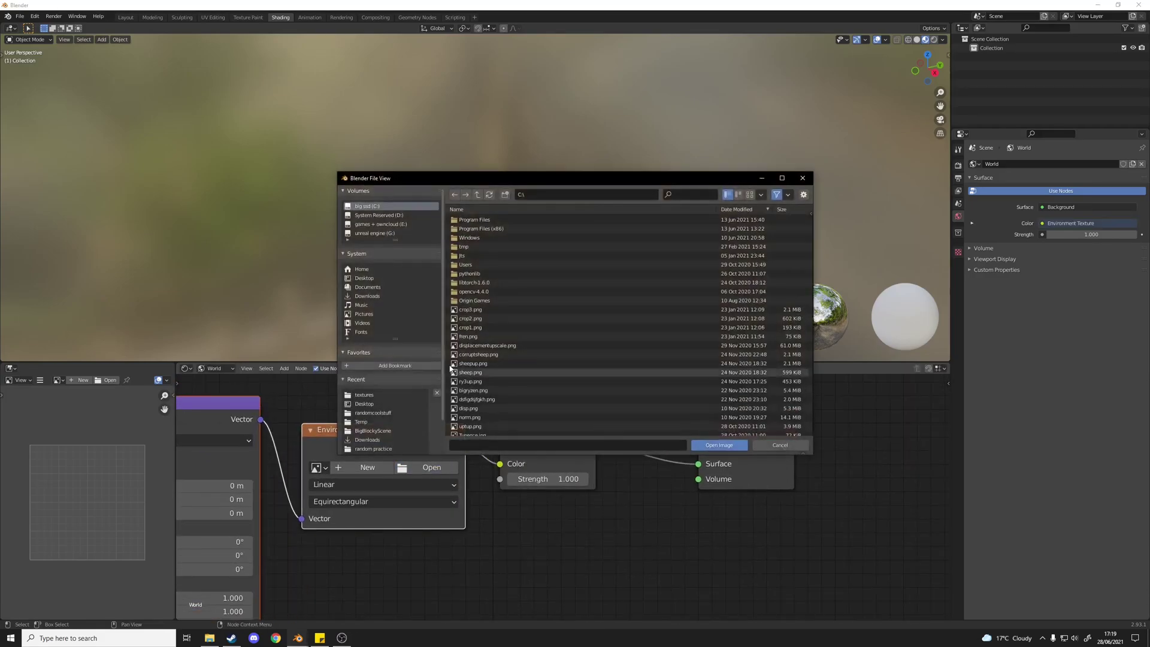
pyautogui.scroll(-2, 400, 360)
pyautogui.click(364, 359)
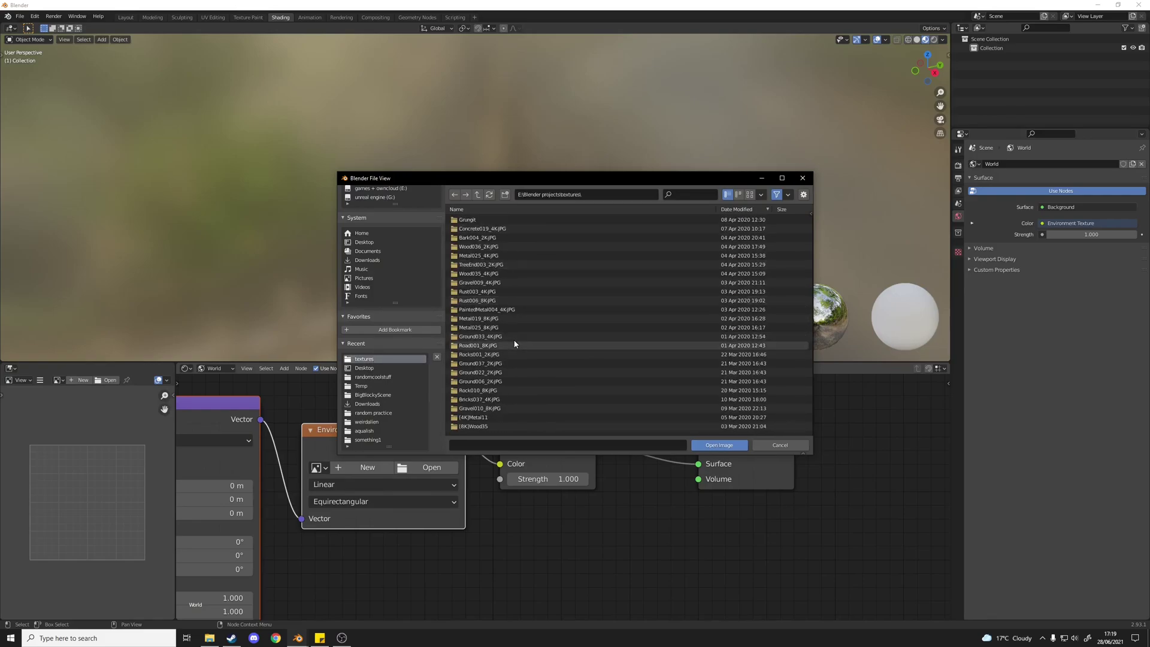
pyautogui.scroll(-10, 513, 342)
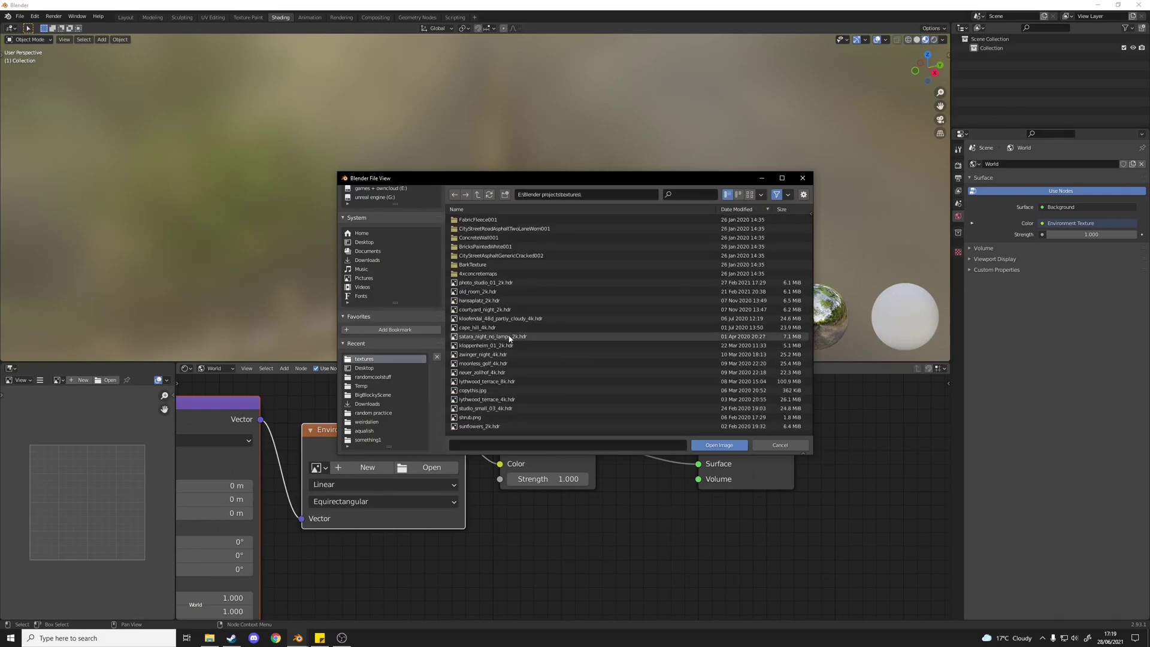
pyautogui.click(485, 380)
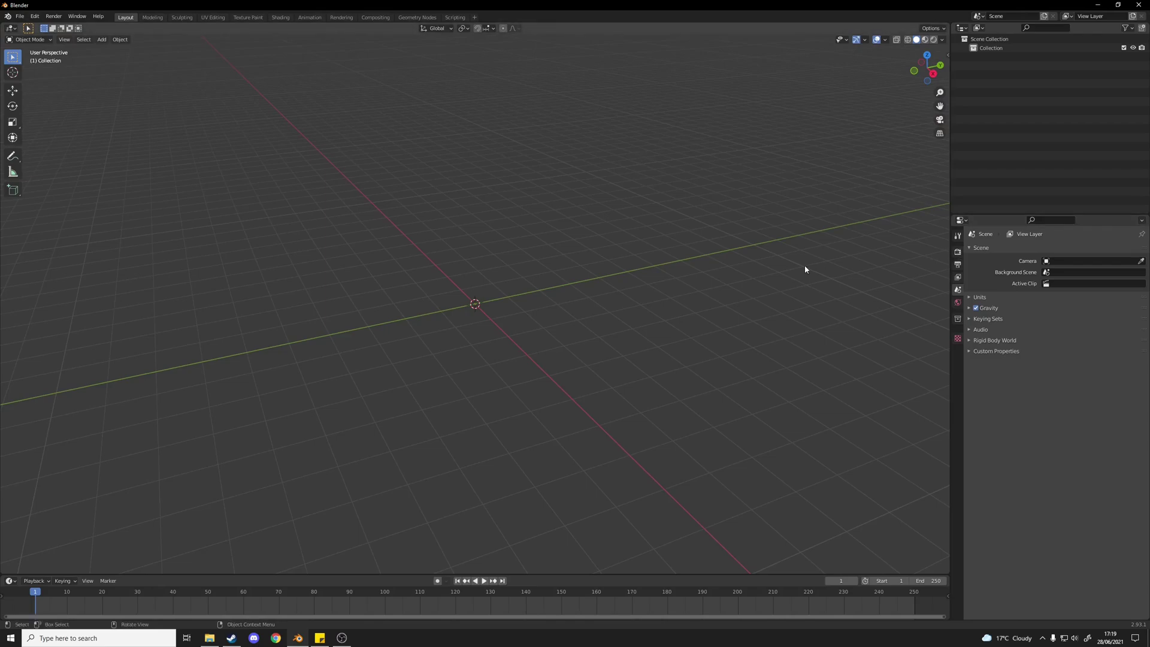
# Set the render engine to Cycles and its device to GPU Compute.
pyautogui.click(958, 251)
pyautogui.click(1066, 249)
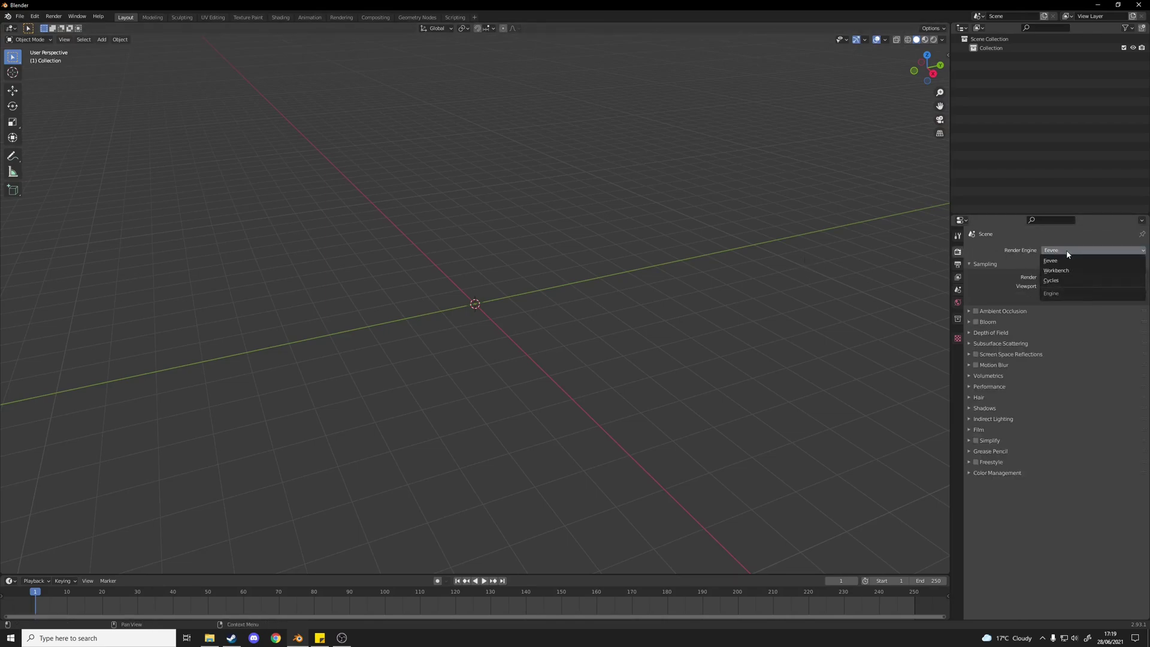
pyautogui.click(1058, 281)
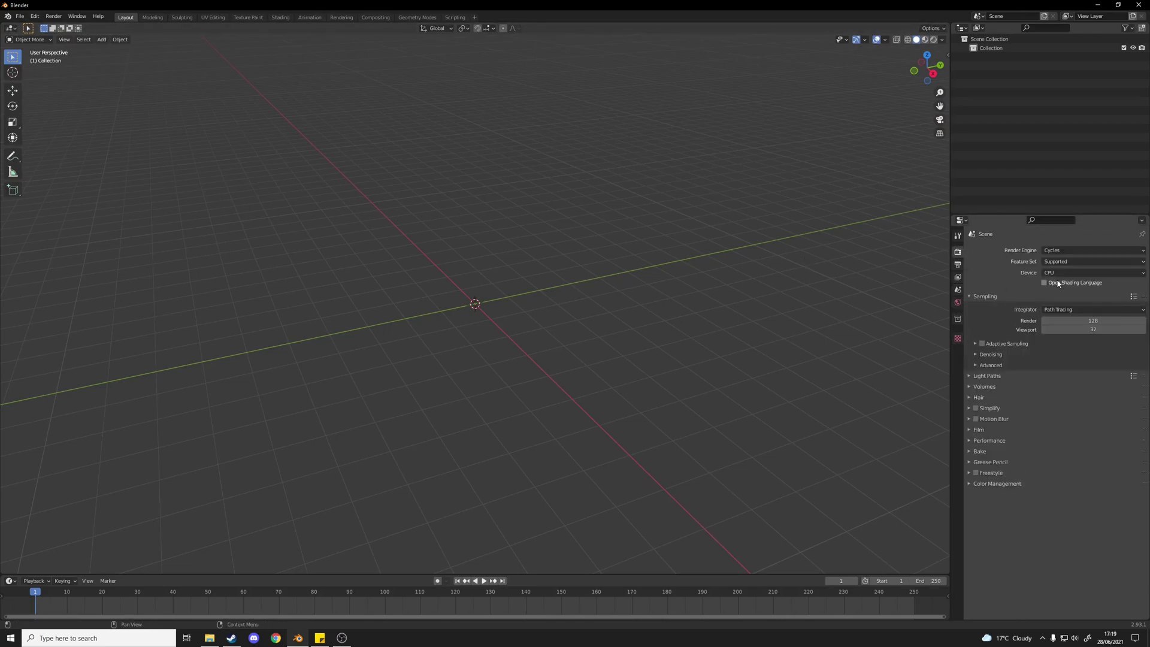
pyautogui.click(1071, 273)
pyautogui.click(1066, 295)
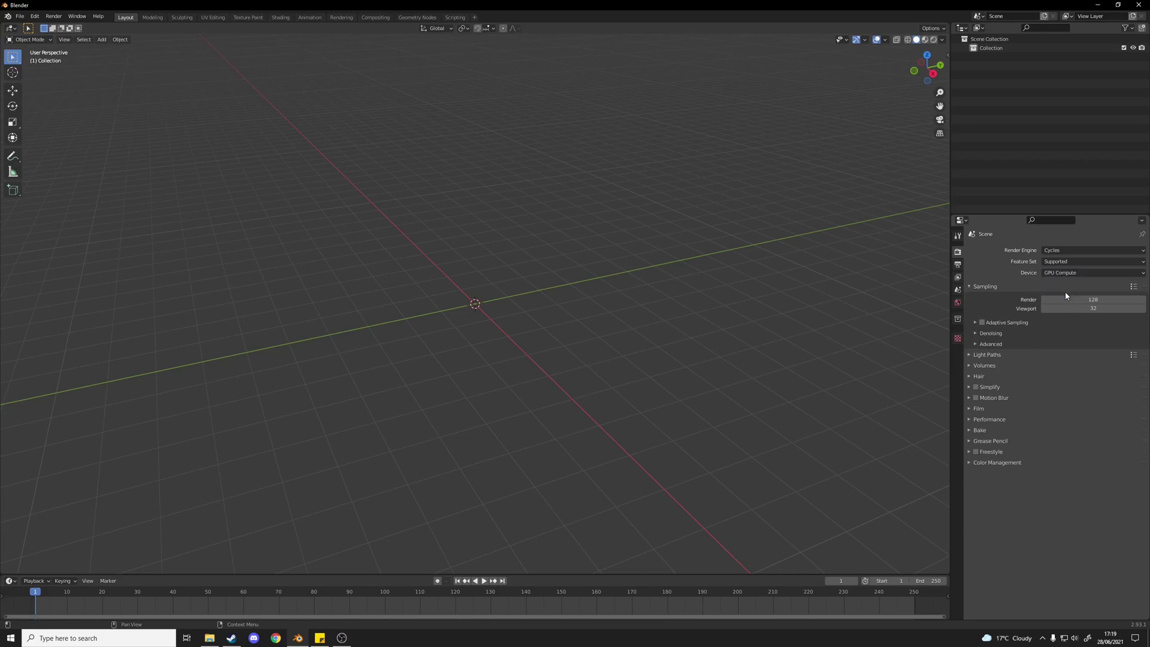
# Enable OptiX viewport denoising with a start sample of 8.
pyautogui.click(1006, 333)
pyautogui.click(1044, 362)
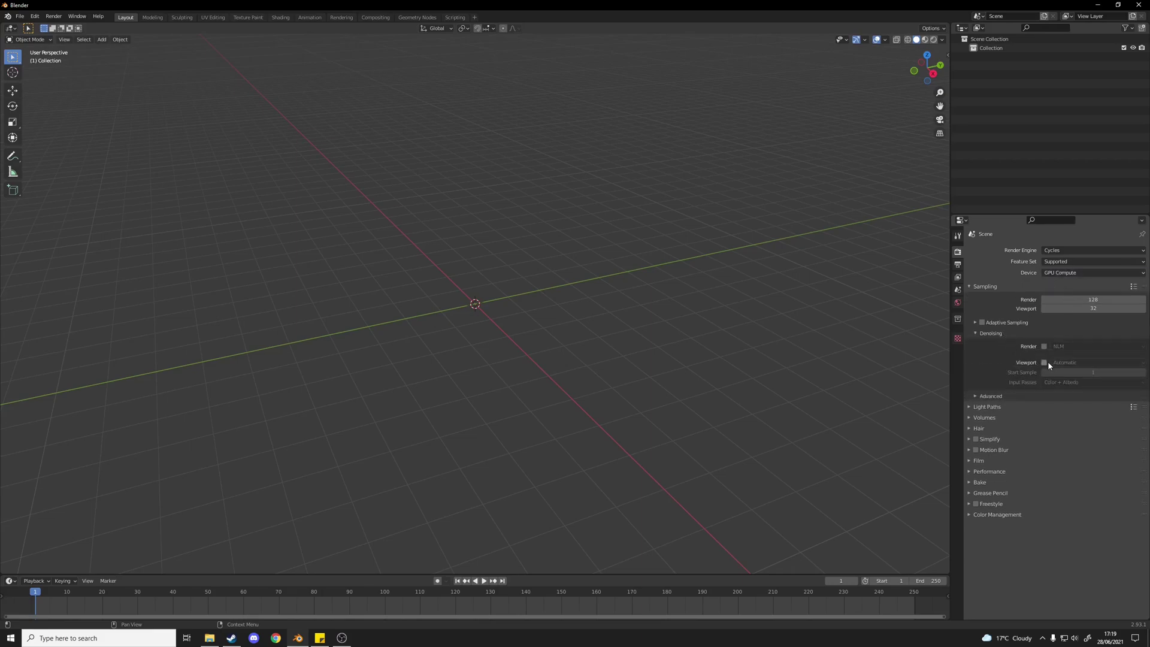
pyautogui.click(1057, 363)
pyautogui.click(1062, 382)
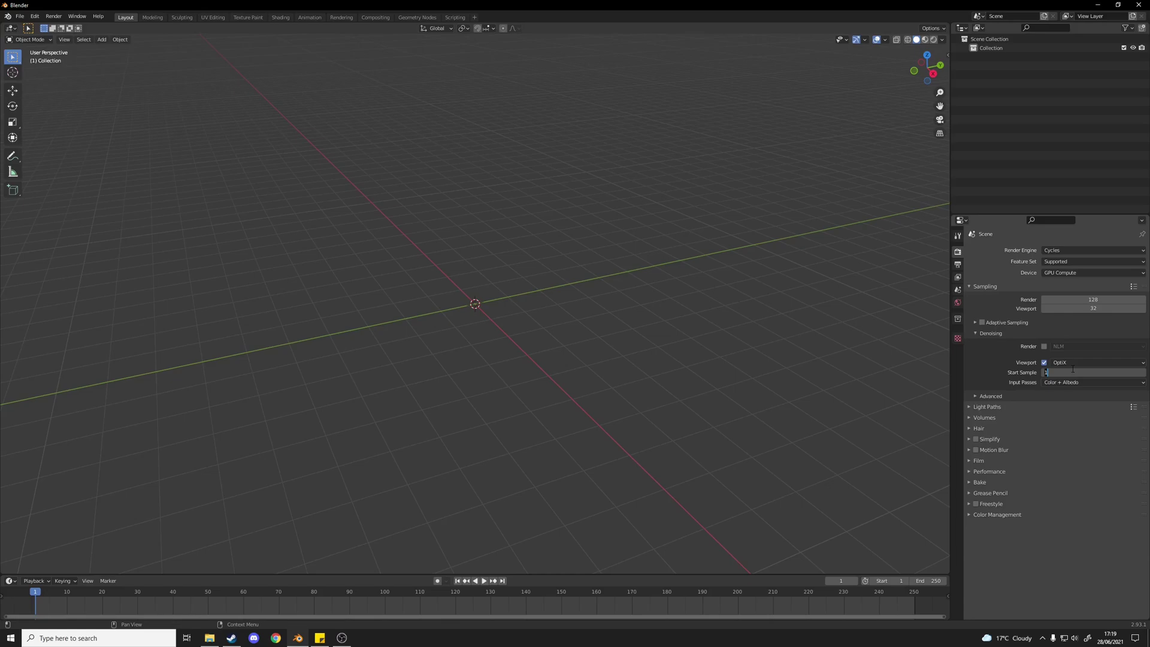
pyautogui.write('8')
pyautogui.press('Return')
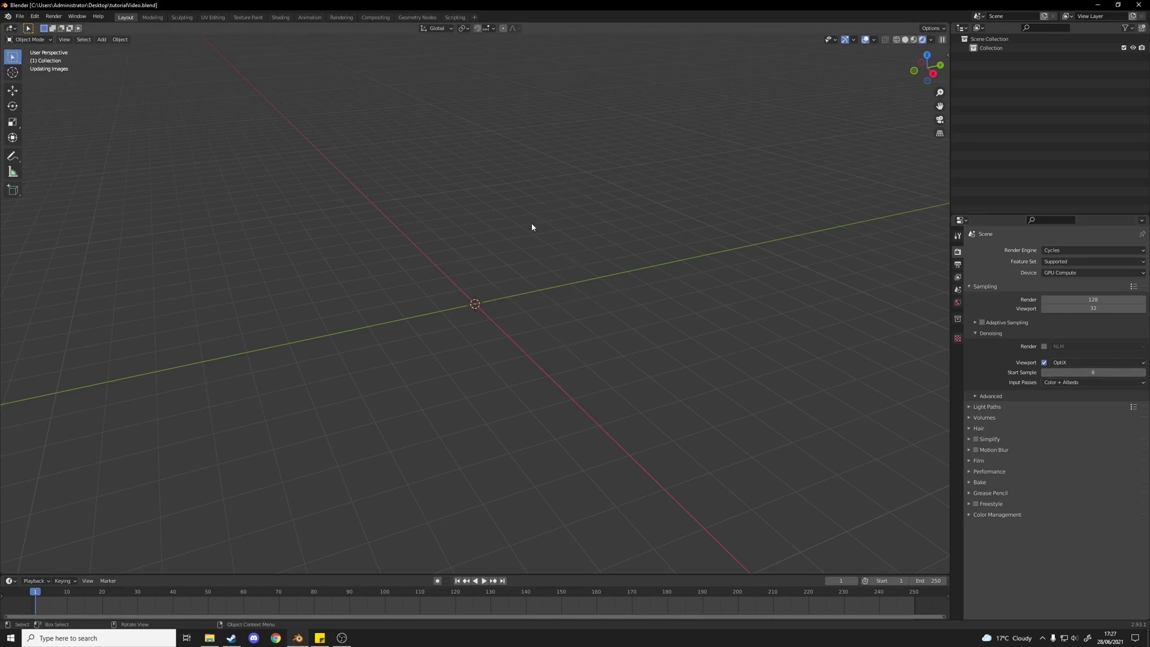
# Add a plane at the origin and scale it up to serve as the backdrop floor.
pyautogui.moveTo(525, 210); pyautogui.dragTo(573, 195, button='middle')
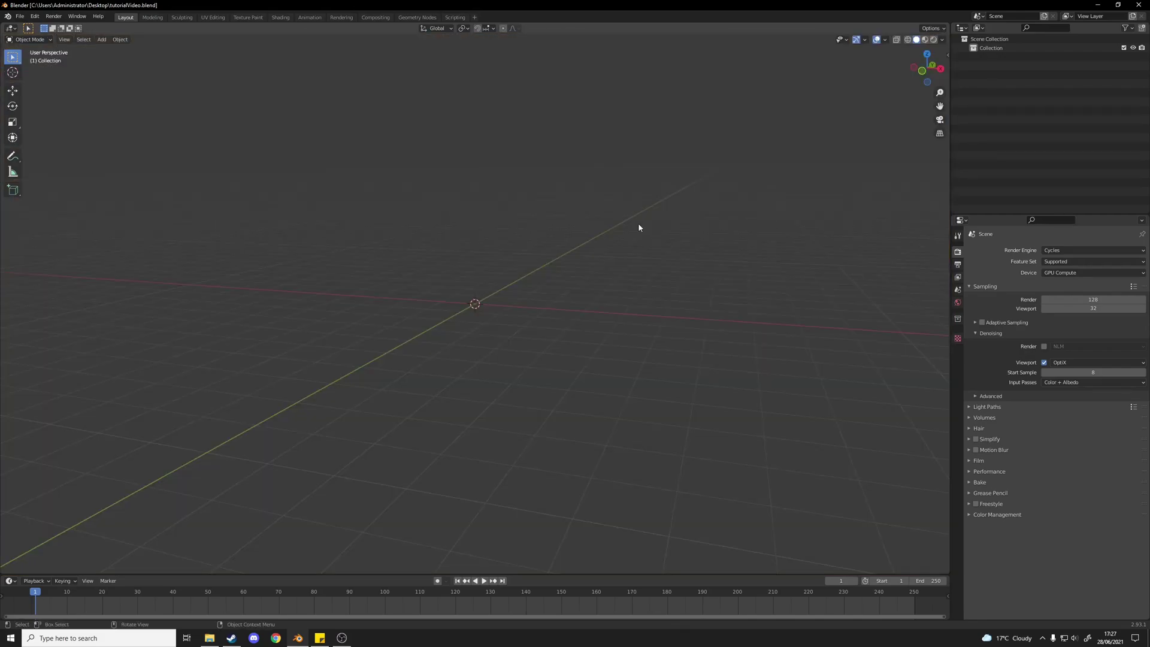
pyautogui.moveTo(638, 223); pyautogui.dragTo(612, 238, button='middle')
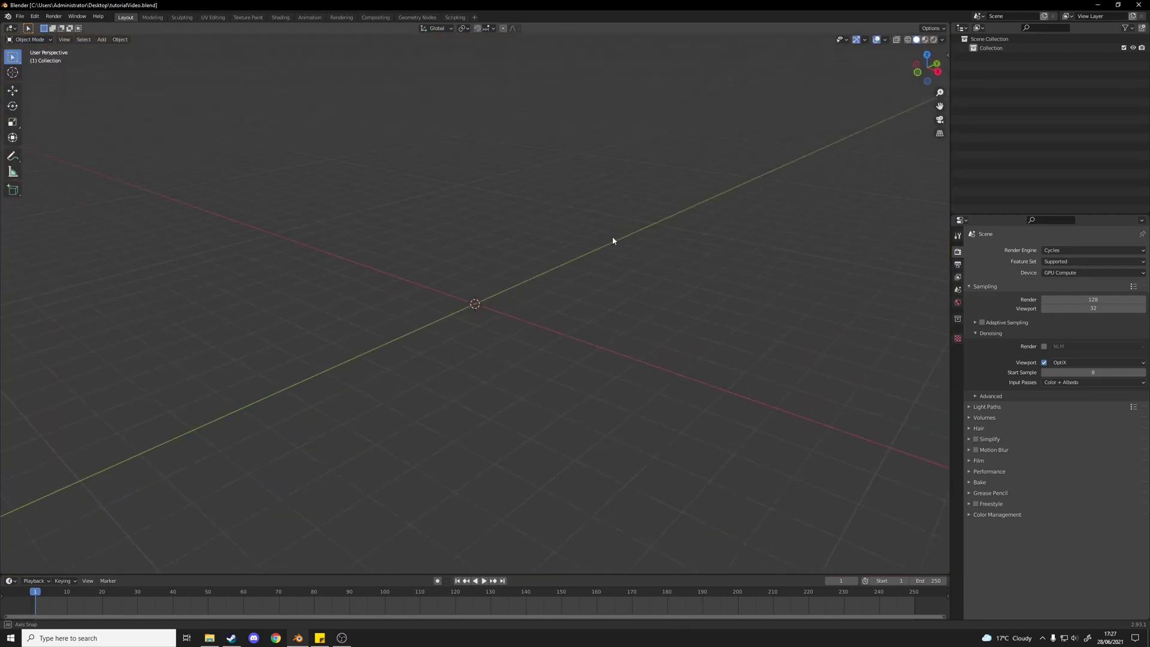
pyautogui.hotkey('shift', 'a')
pyautogui.click(641, 239)
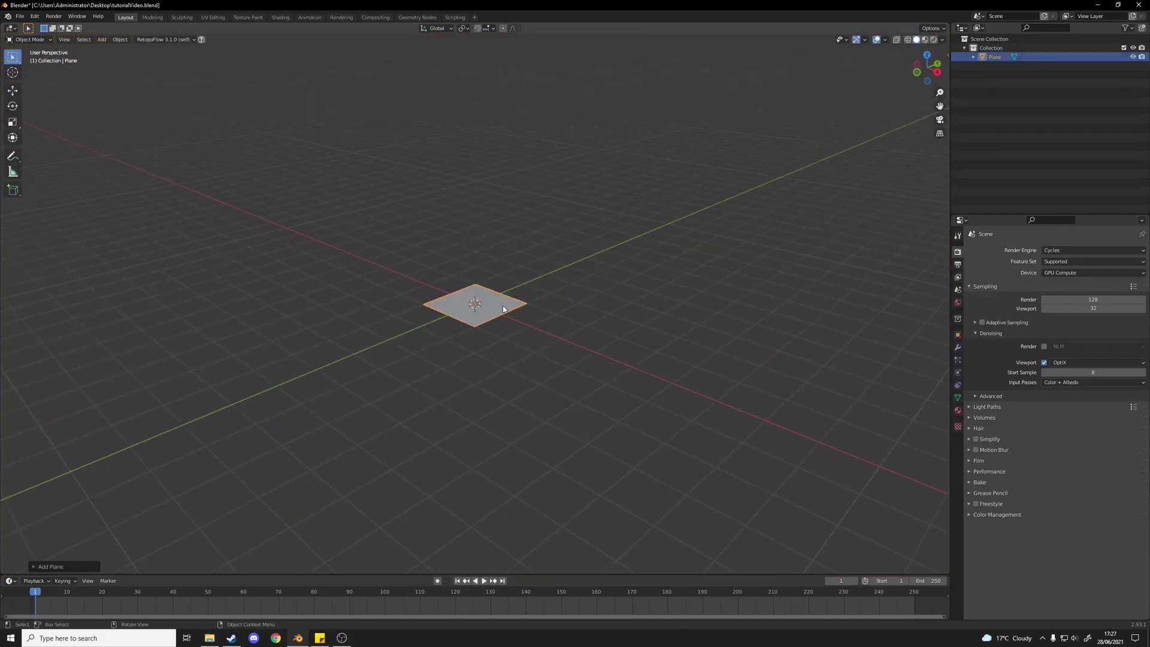
pyautogui.press('s')
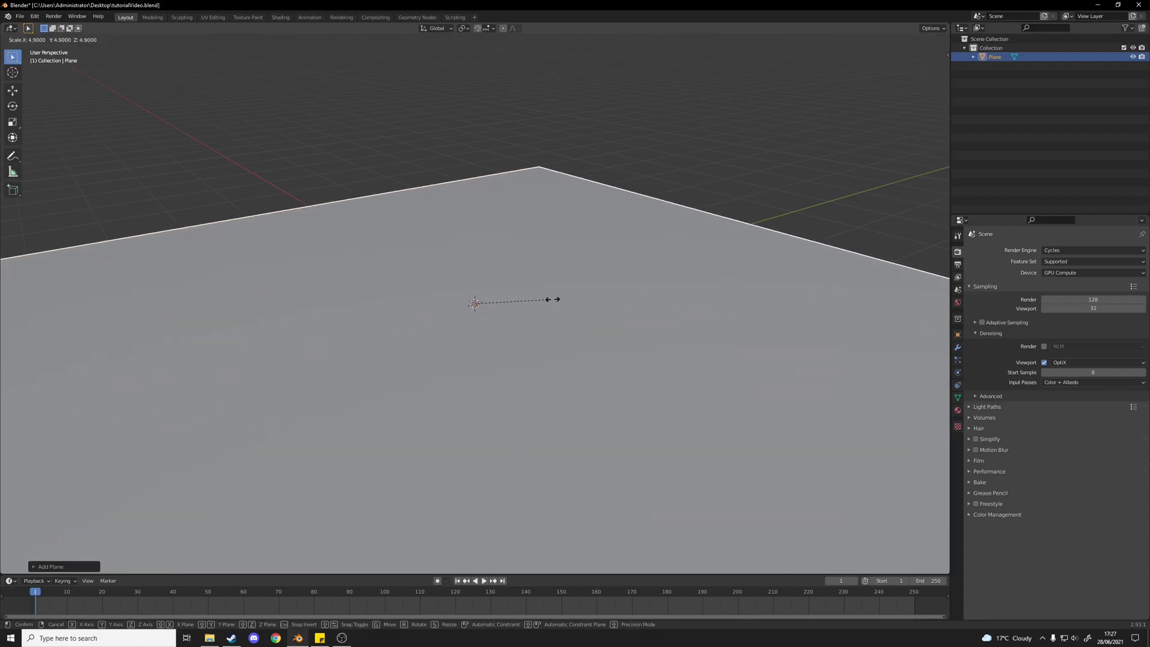
pyautogui.click(531, 296)
# Extrude the plane's back edge straight up to form a backdrop wall about as tall as the floor is deep.
pyautogui.press('Tab')
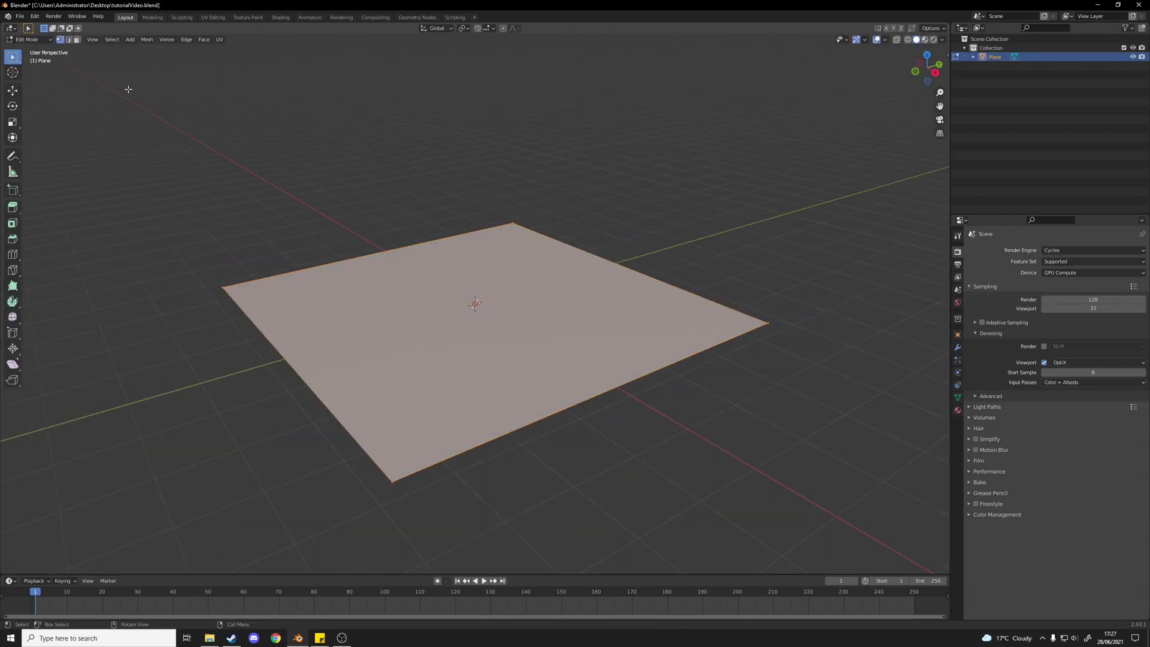
pyautogui.click(627, 269)
pyautogui.scroll(-2, 597, 252)
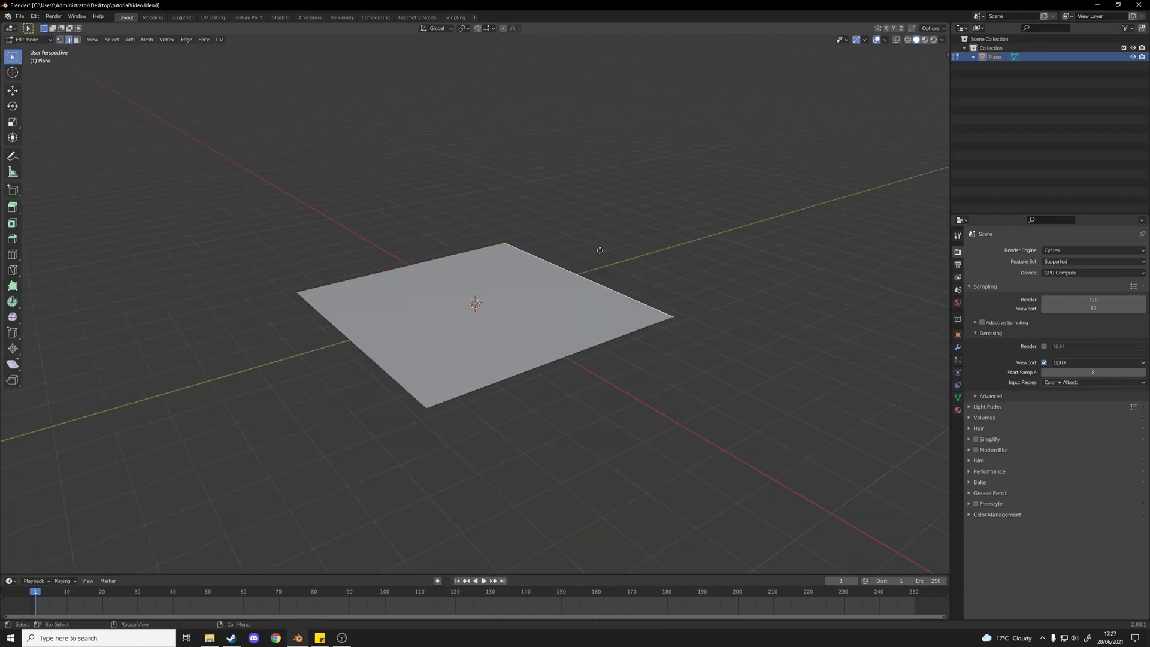
pyautogui.press('e')
pyautogui.click(602, 56)
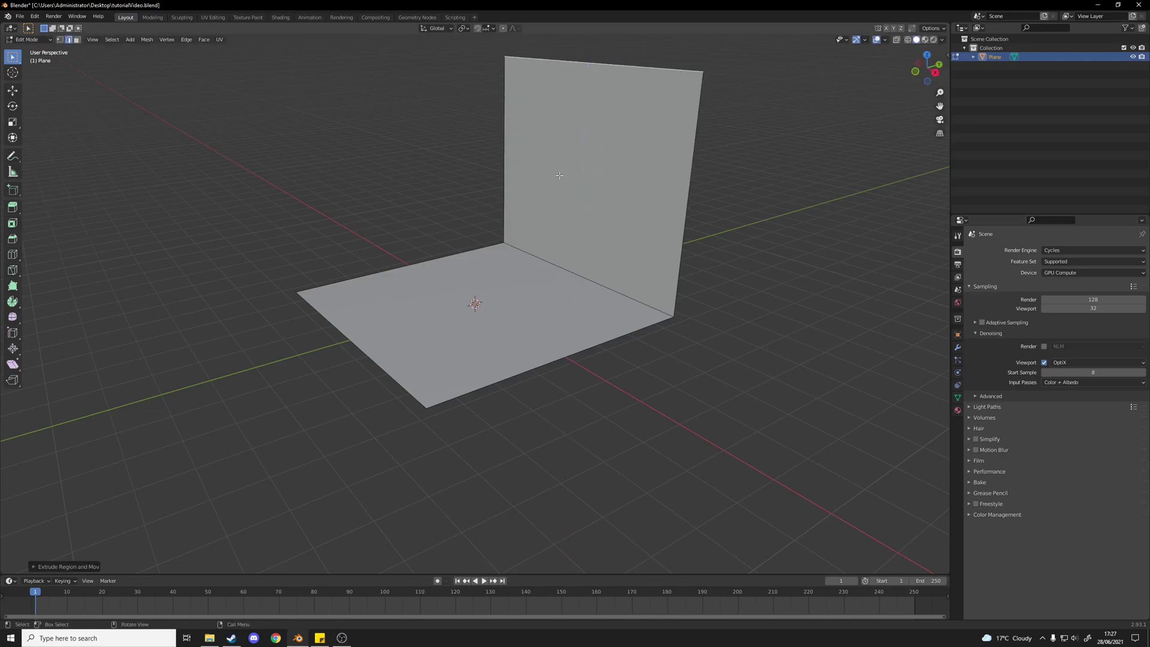
# Bevel the edge between floor and wall into a wide, multi-segment curve and return to Object Mode.
pyautogui.click(544, 263)
pyautogui.hotkey('ctrl', 'b')
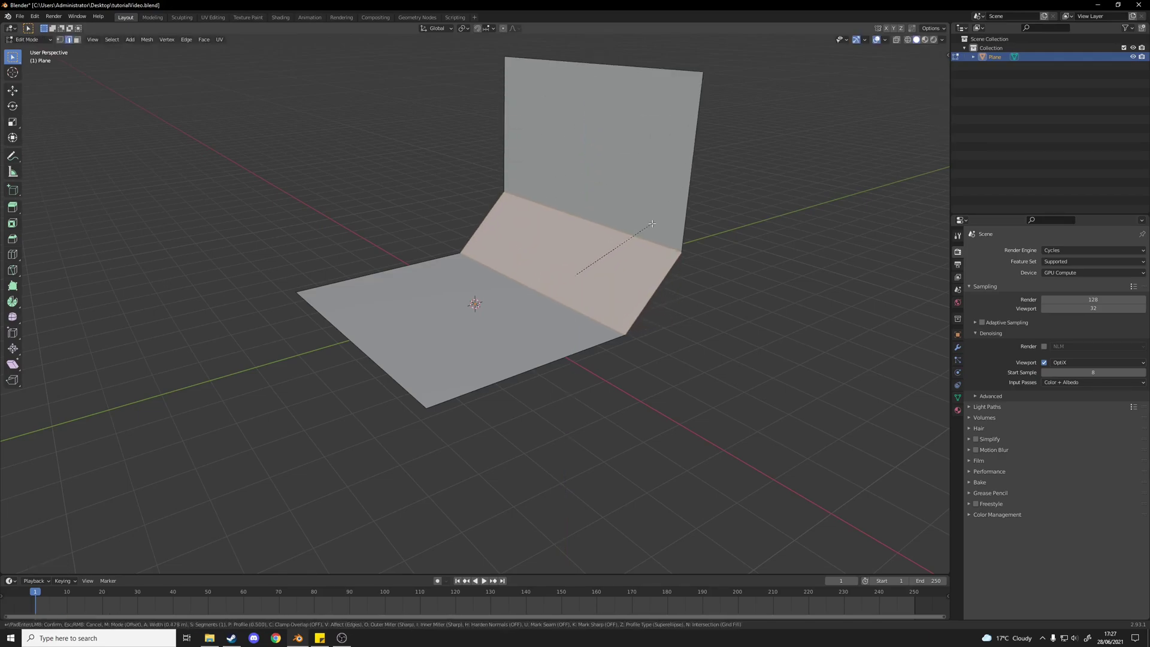
pyautogui.scroll(4, 671, 221)
pyautogui.click(682, 205)
pyautogui.press('Tab')
# Shade the backdrop smooth and enable Auto Smooth at 30° in its normals settings.
pyautogui.moveTo(685, 205); pyautogui.dragTo(639, 255, button='middle')
pyautogui.moveTo(556, 224)
pyautogui.mouseDown(button='middle')
pyautogui.moveTo(512, 229)
pyautogui.moveTo(575, 209)
pyautogui.mouseUp(button='middle')
pyautogui.scroll(4, 534, 227)
pyautogui.rightClick(538, 204)
pyautogui.click(545, 207)
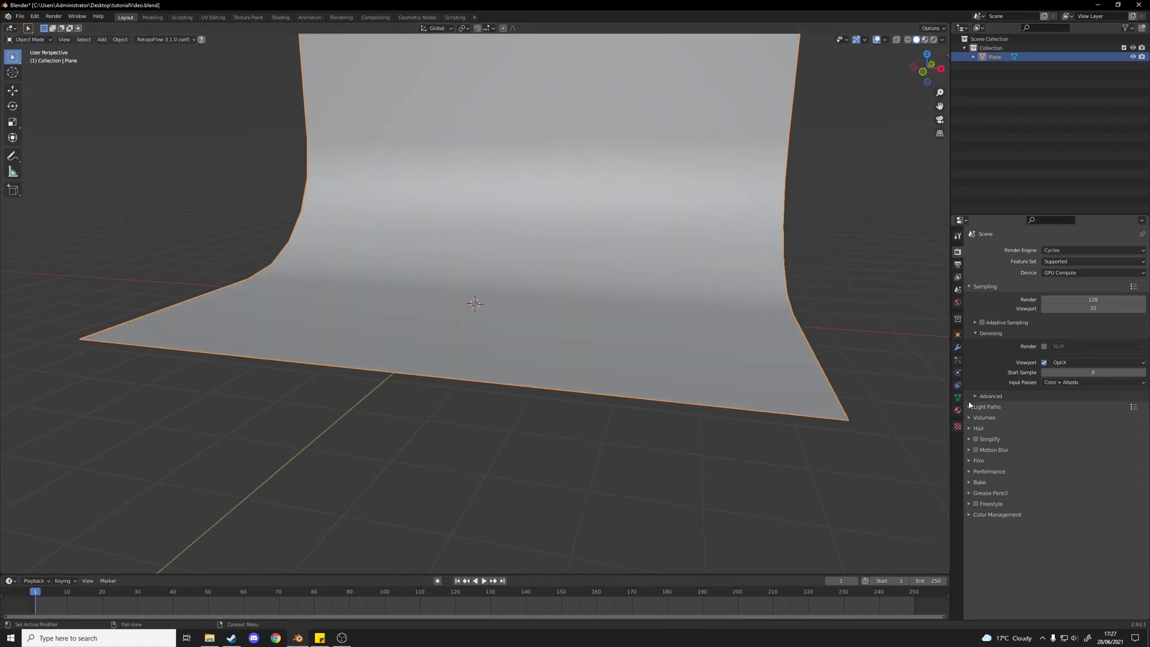
pyautogui.click(958, 398)
pyautogui.click(984, 404)
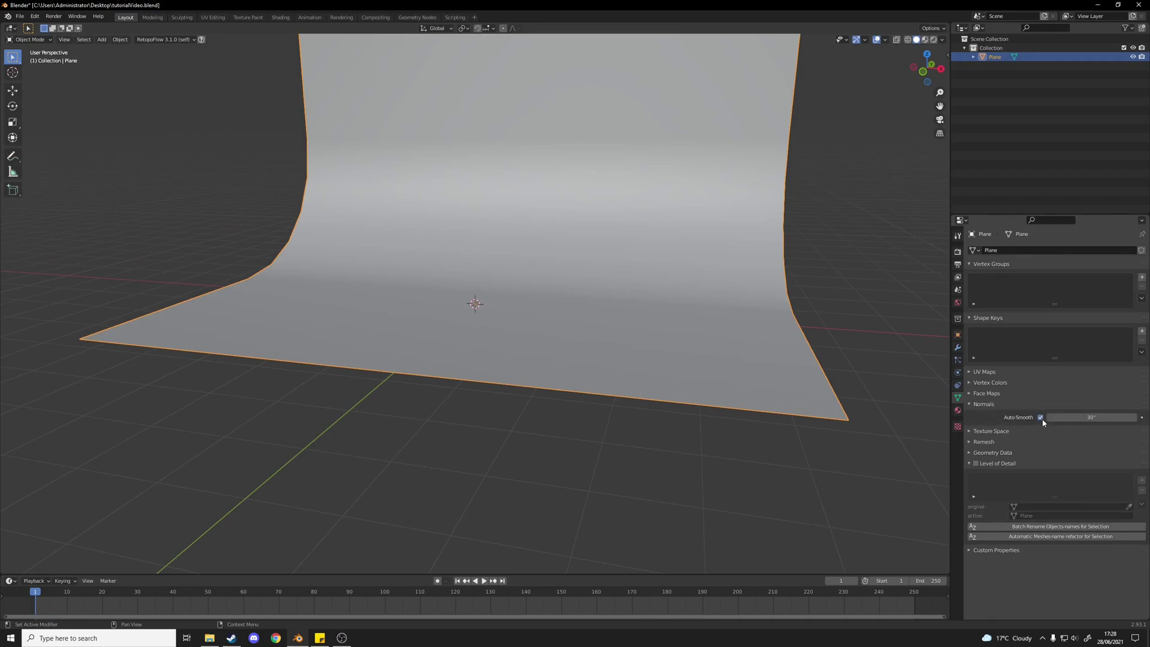
pyautogui.click(866, 360)
# Add a camera at the origin in front of the curved backdrop.
pyautogui.keyDown('shift'); pyautogui.moveTo(751, 280); pyautogui.dragTo(730, 384, button='middle'); pyautogui.keyUp('shift')
pyautogui.scroll(-3, 685, 383)
pyautogui.moveTo(563, 341); pyautogui.dragTo(535, 325, button='middle')
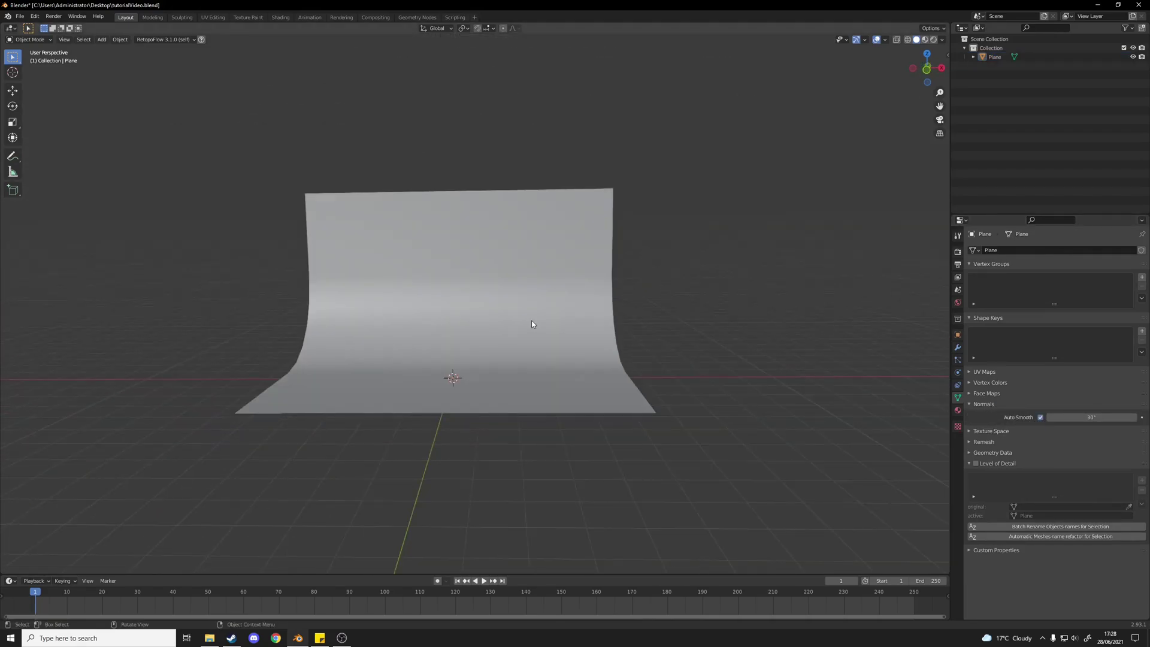
pyautogui.hotkey('shift', 'a')
pyautogui.click(505, 456)
pyautogui.scroll(1, 505, 459)
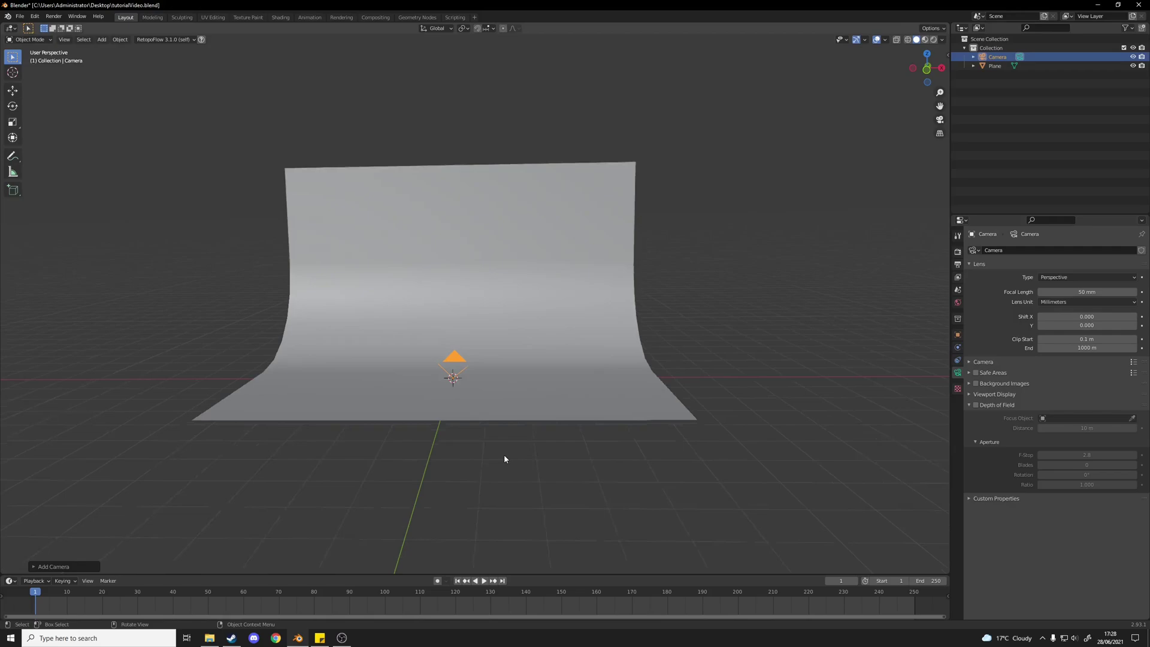
# Look through the camera and fly it to a position where the backdrop fills the whole frame.
pyautogui.press('KP_0')
pyautogui.hotkey('shift', '`')
pyautogui.press('s')
pyautogui.press('a')
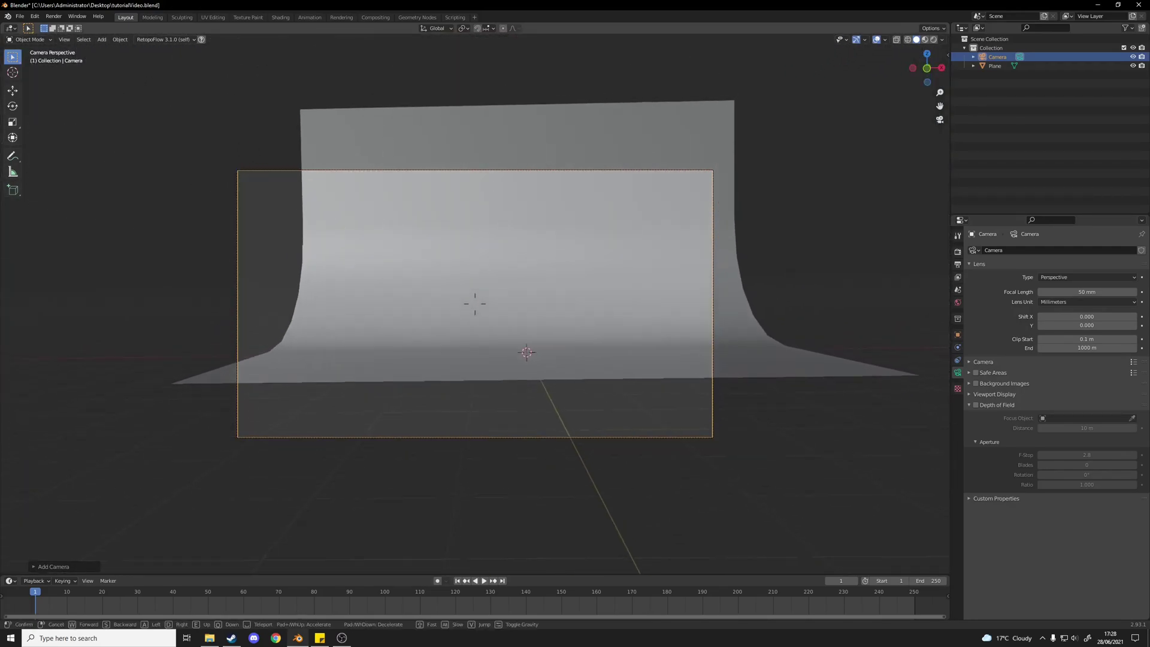
pyautogui.press('d')
pyautogui.press('w')
pyautogui.press('a')
pyautogui.click(476, 303)
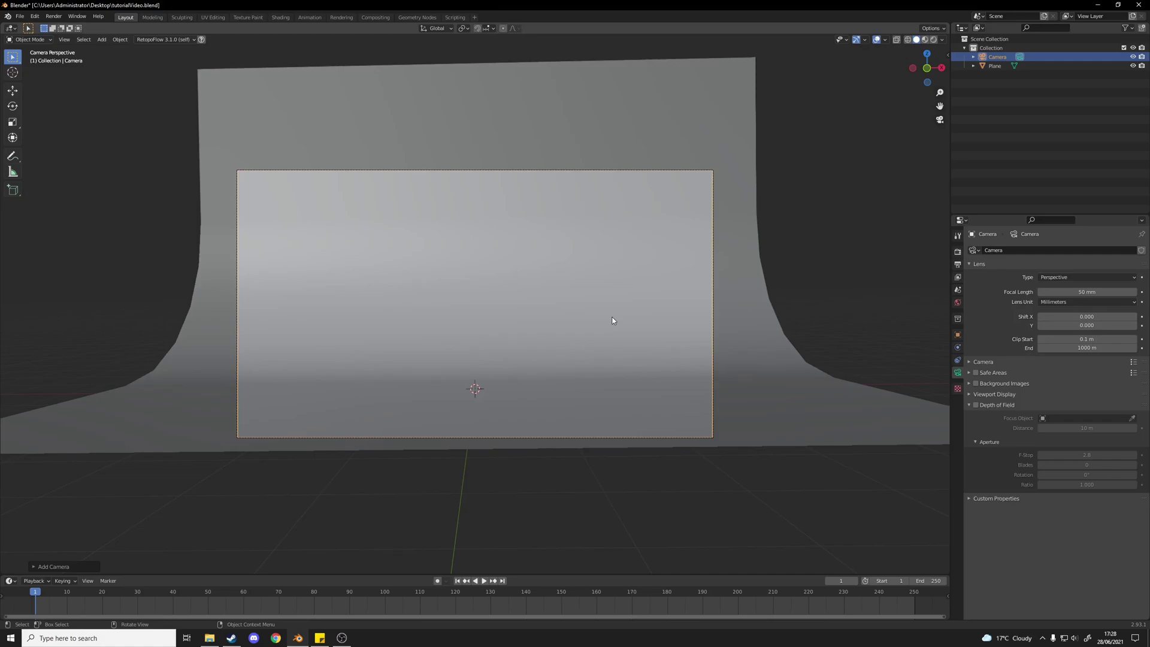
# Add a Torus Knot mesh from the torus objects.
pyautogui.scroll(2, 575, 316)
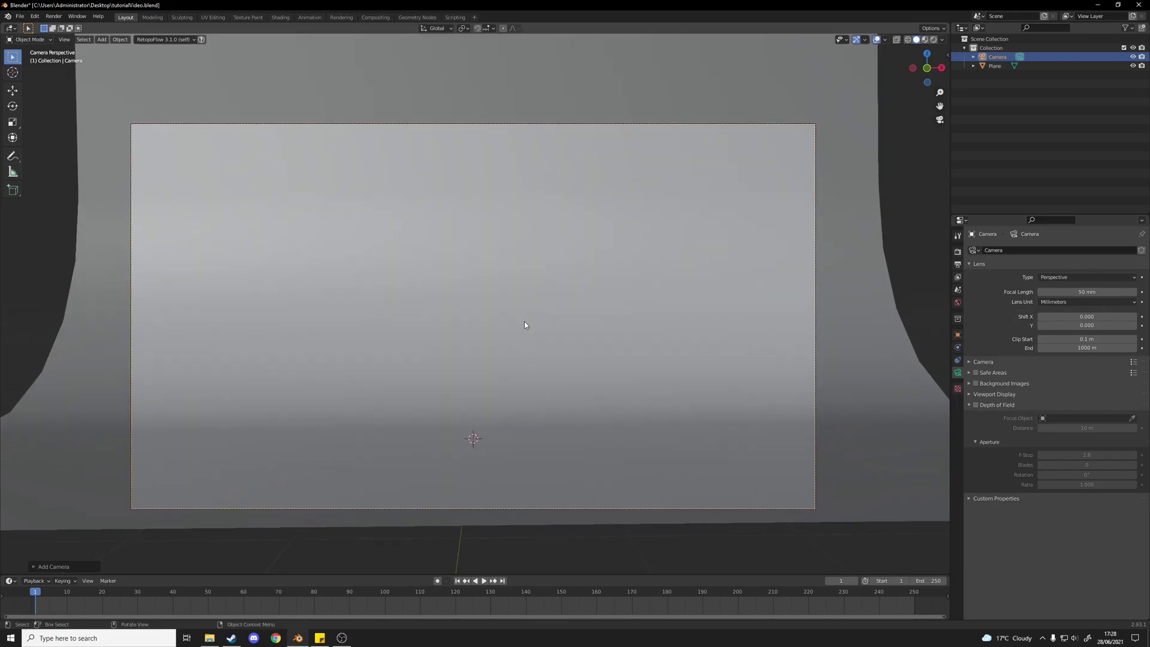
pyautogui.hotkey('shift', 'a')
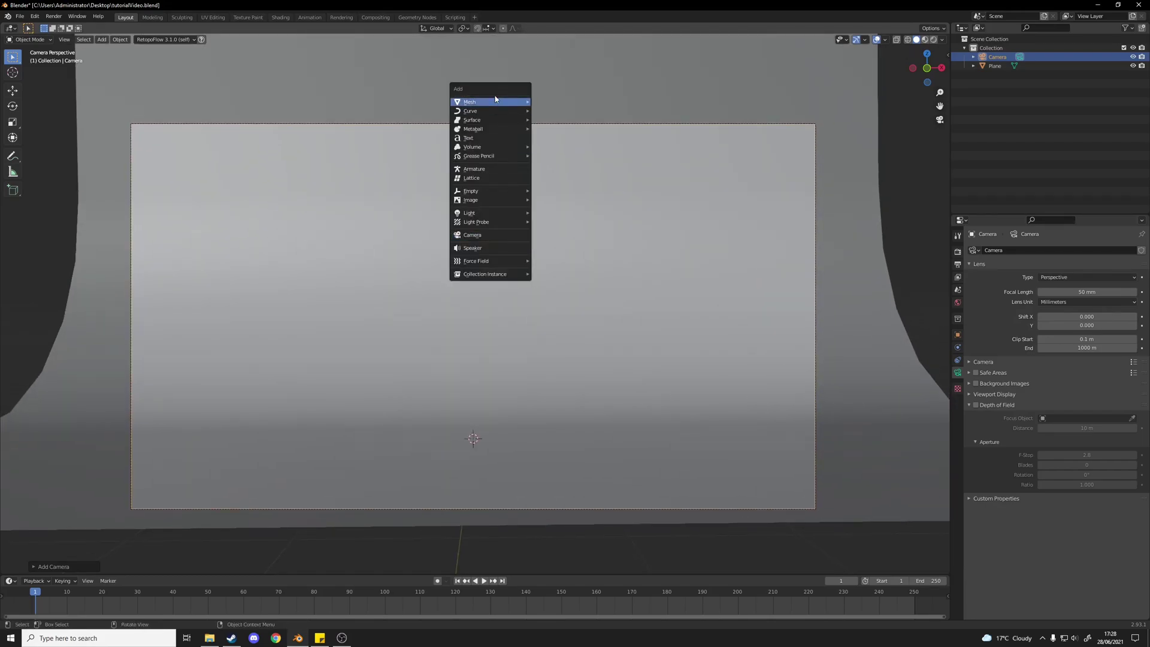
pyautogui.moveTo(503, 102)
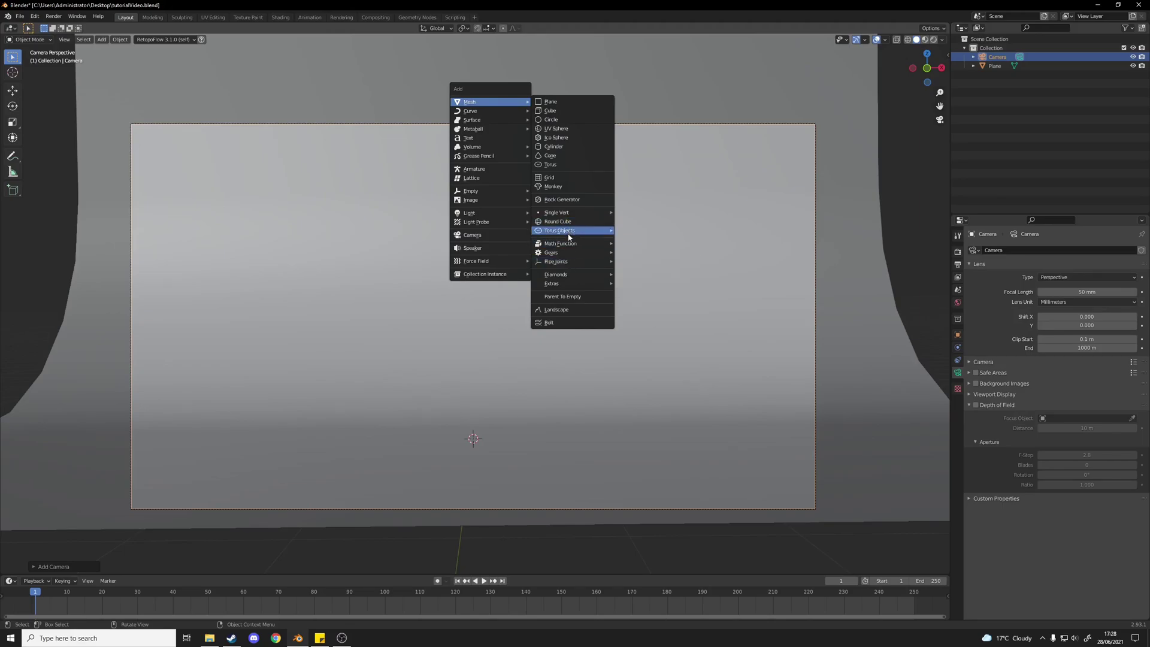
pyautogui.moveTo(572, 231)
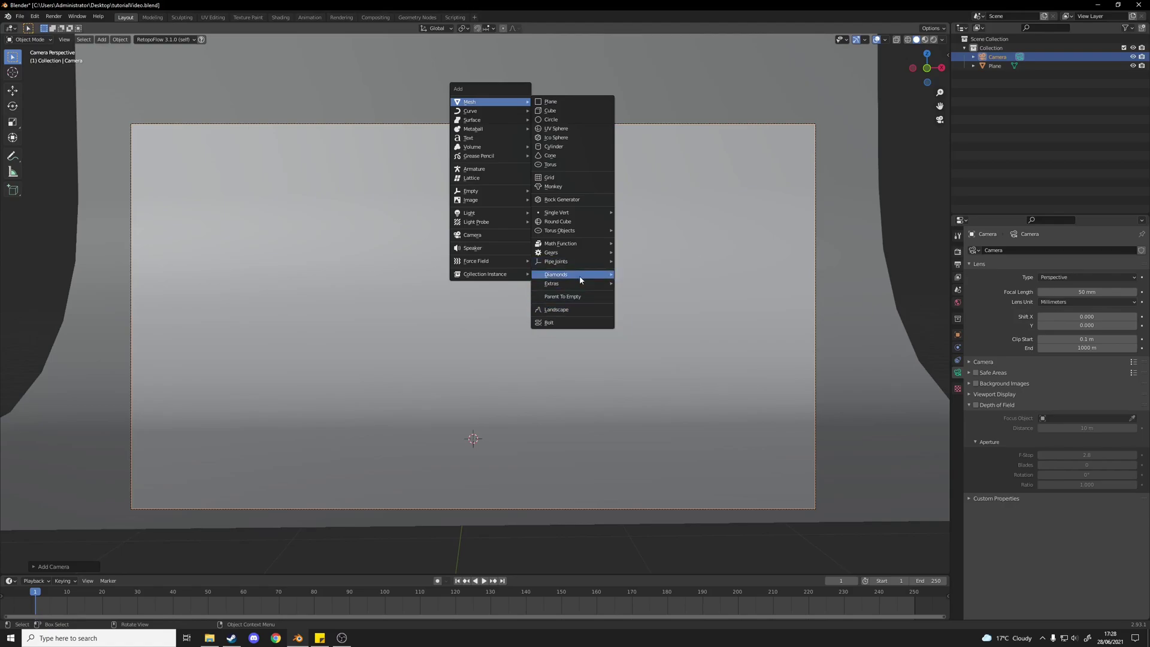
pyautogui.moveTo(579, 285)
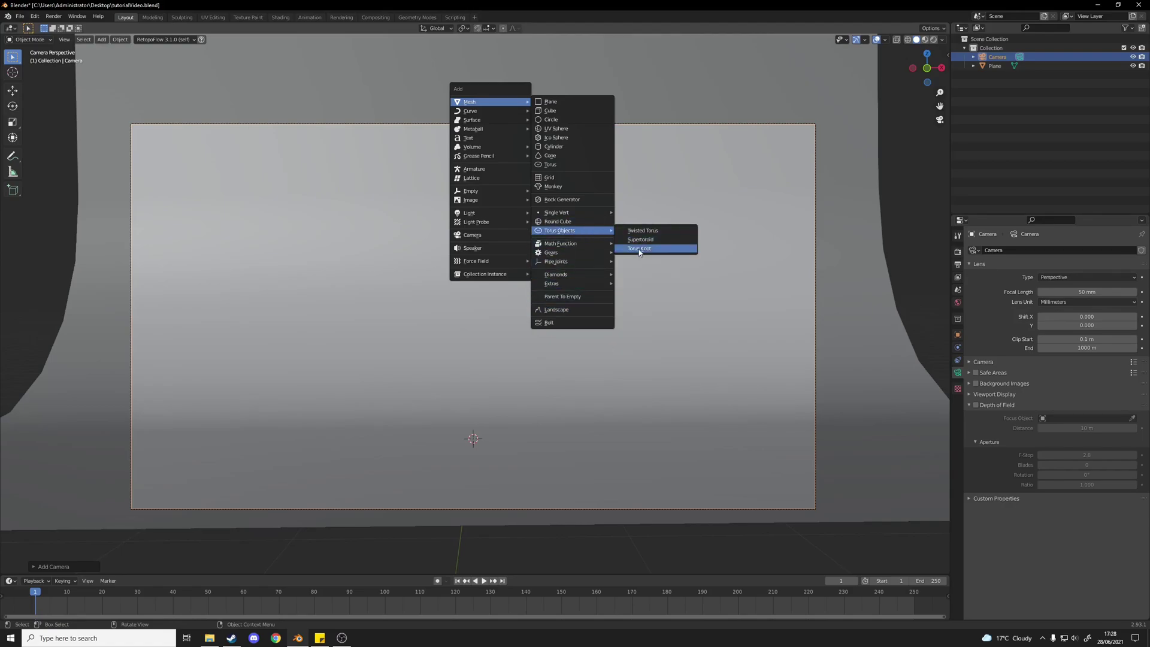
pyautogui.click(638, 248)
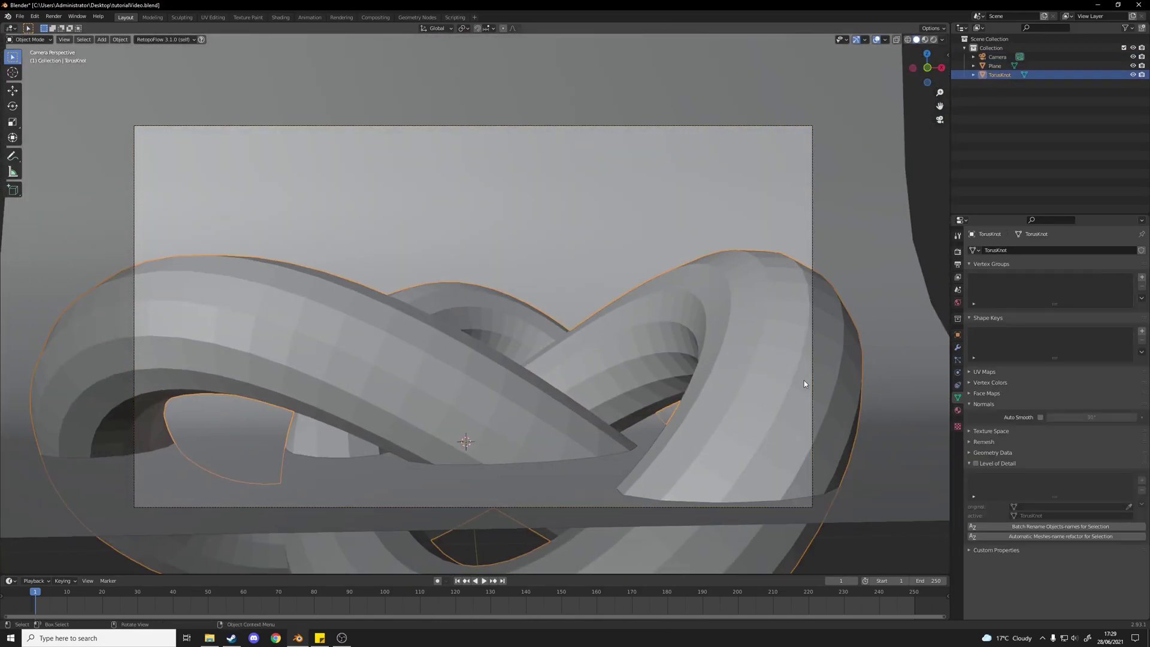
# Fit the torus knot into the right part of the camera frame at a reduced size, with smooth shading.
pyautogui.press('s')
pyautogui.click(665, 359)
pyautogui.press('g')
pyautogui.click(779, 281)
pyautogui.rightClick(551, 307)
pyautogui.click(558, 309)
# Shift the torus knot across the floor without changing its height and rotate it about the Z axis.
pyautogui.press('g')
pyautogui.hotkey('shift', 'z')
pyautogui.press('r')
pyautogui.press('z')
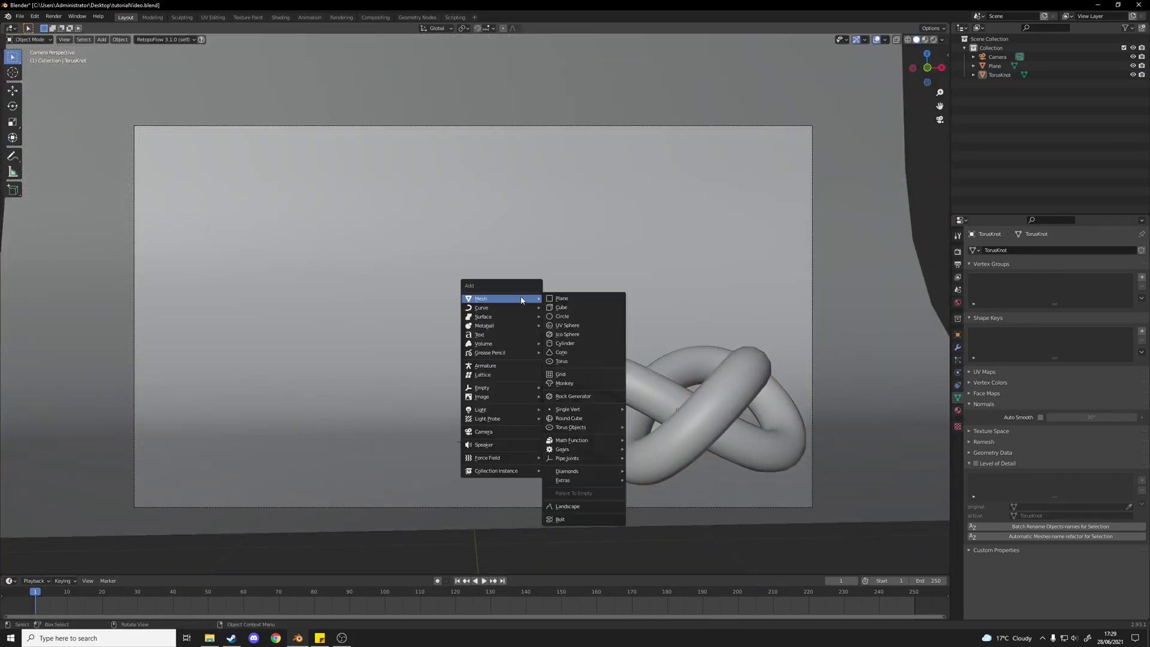
pyautogui.click(569, 336)
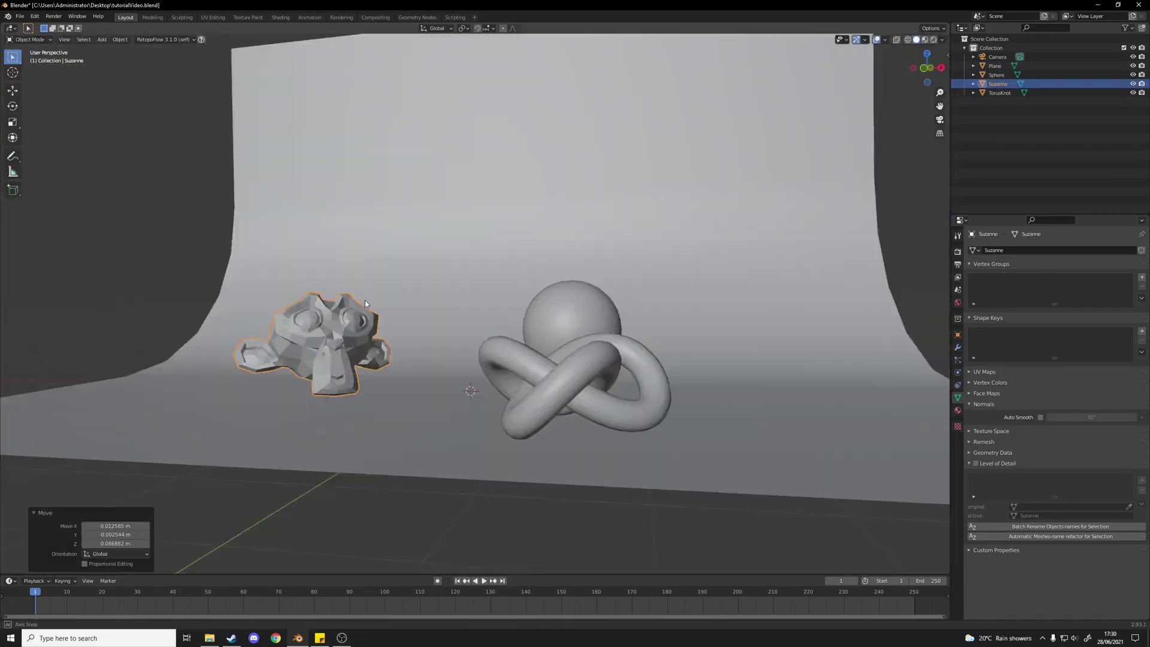
# Rotate the monkey head freely and move it so it rests on the backdrop floor opposite the torus knot.
pyautogui.moveTo(365, 303); pyautogui.dragTo(505, 300, button='middle')
pyautogui.press('r')
pyautogui.press('r')
pyautogui.press('g')
pyautogui.click(505, 300)
# Return to the camera view and set a render region covering the camera frame.
pyautogui.press('KP_0')
pyautogui.press('z')
pyautogui.hotkey('ctrl', 'b')
pyautogui.moveTo(134, 126); pyautogui.dragTo(814, 509)
pyautogui.click(321, 638)
pyautogui.click(320, 637)
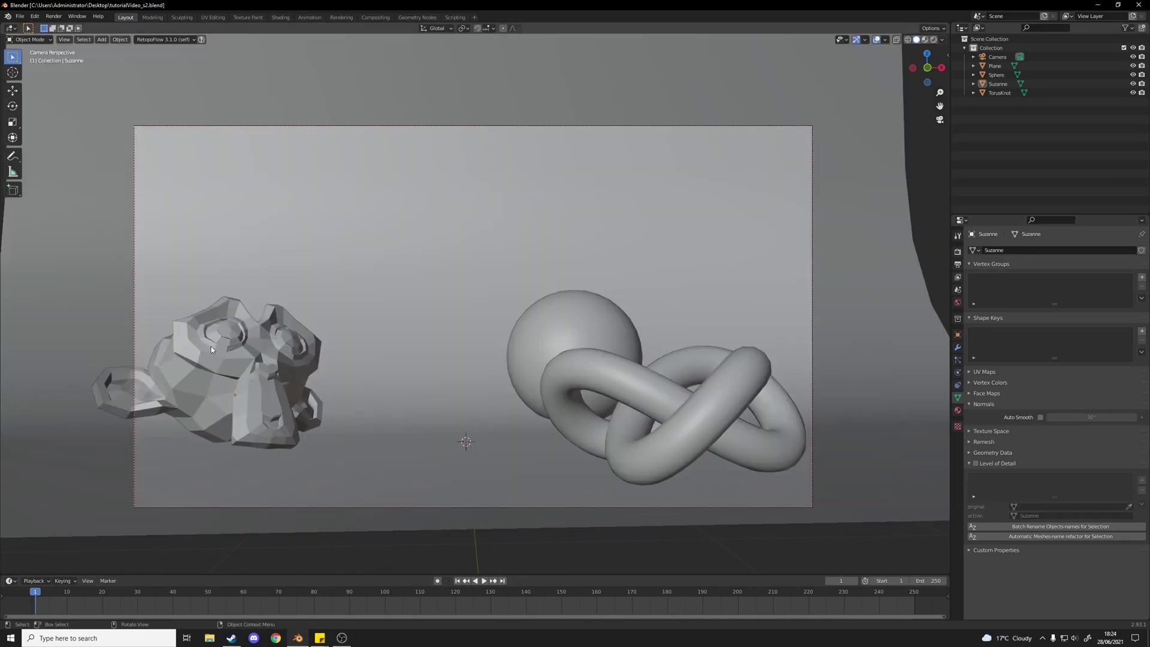
# Enable Collision physics on the smooth sphere, the torus knot and the monkey head.
pyautogui.moveTo(134, 393); pyautogui.dragTo(109, 422, button='middle')
pyautogui.scroll(-4, 415, 357)
pyautogui.scroll(4, 586, 372)
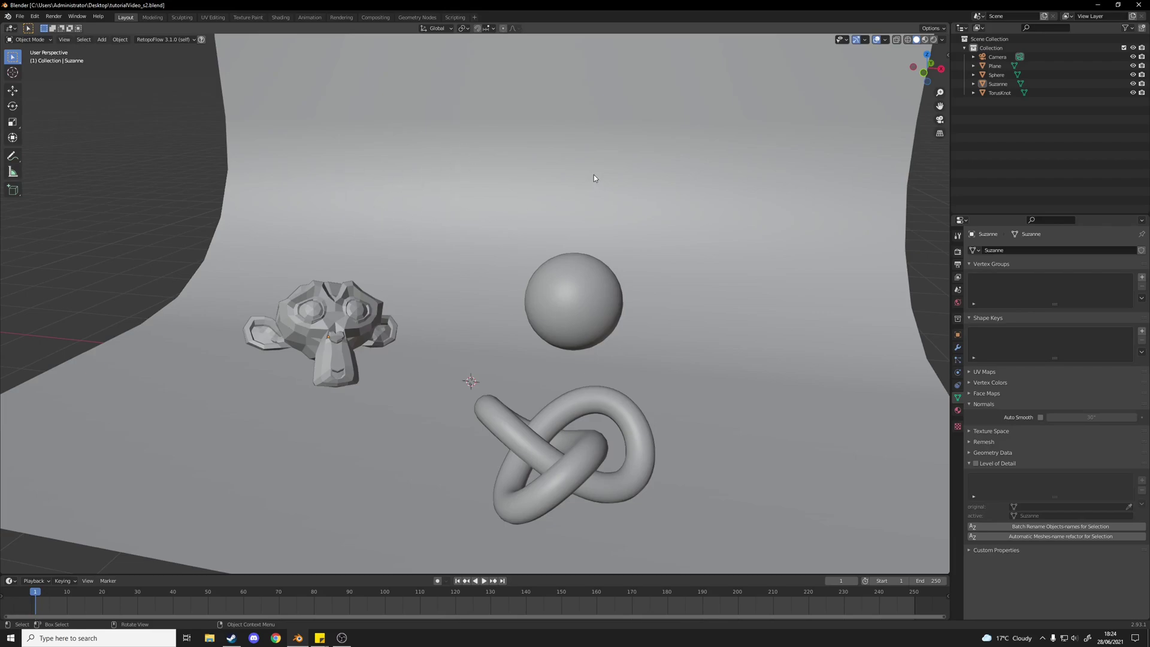
pyautogui.click(580, 303)
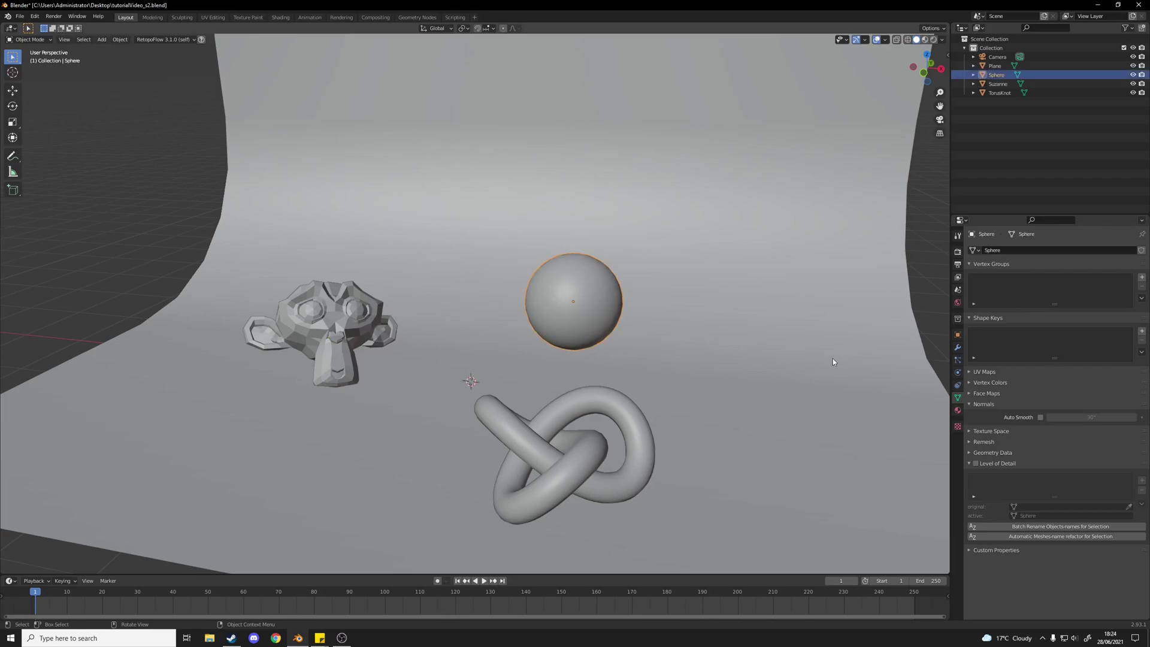
pyautogui.click(957, 372)
pyautogui.click(1016, 261)
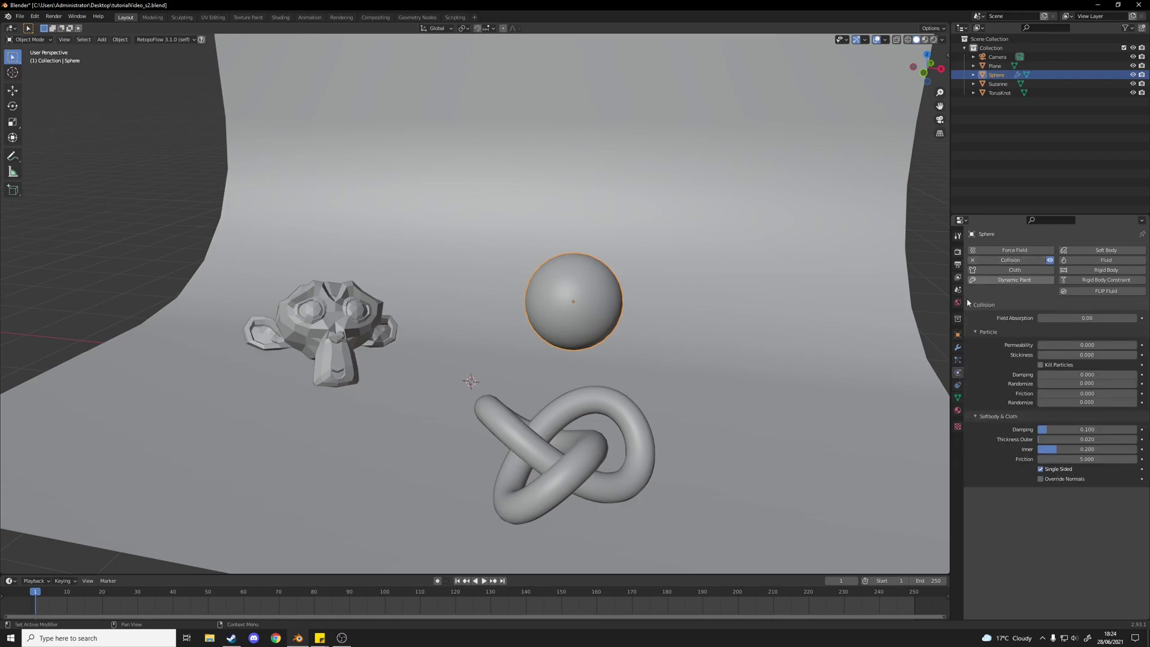
pyautogui.click(628, 413)
pyautogui.click(1028, 267)
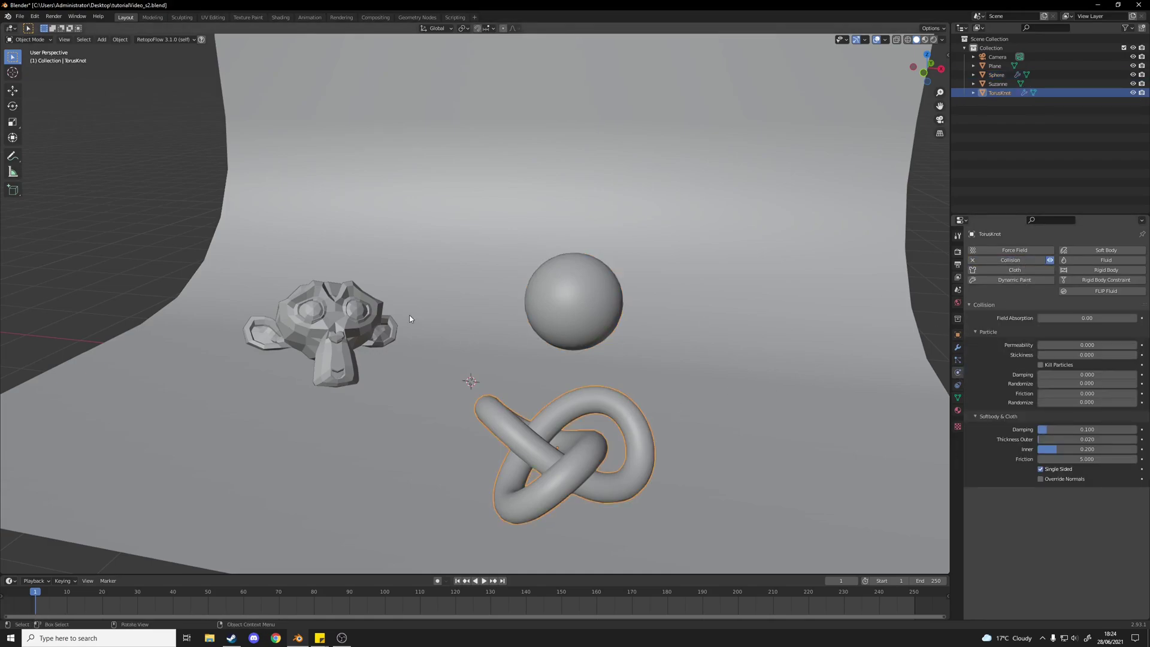
pyautogui.click(378, 310)
pyautogui.click(1015, 260)
# Add a Solidify modifier to the curved backdrop and increase its thickness so it becomes a thick slab extending outward.
pyautogui.scroll(-3, 665, 305)
pyautogui.moveTo(665, 305); pyautogui.dragTo(661, 170, button='middle')
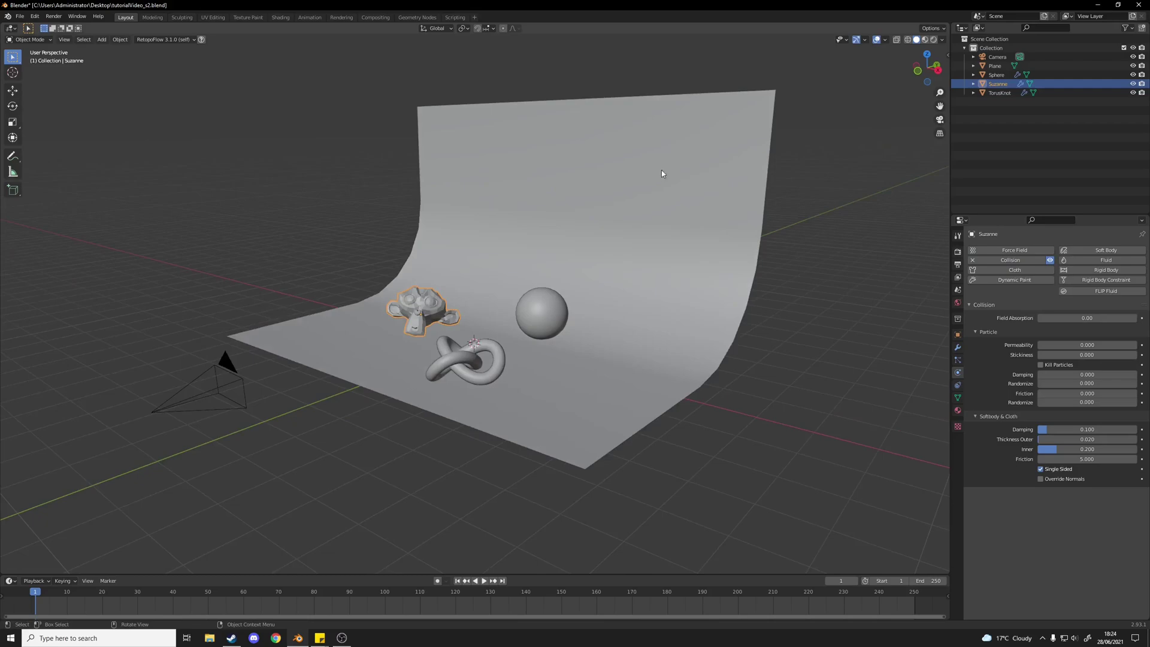
pyautogui.moveTo(464, 429); pyautogui.dragTo(448, 395, button='middle')
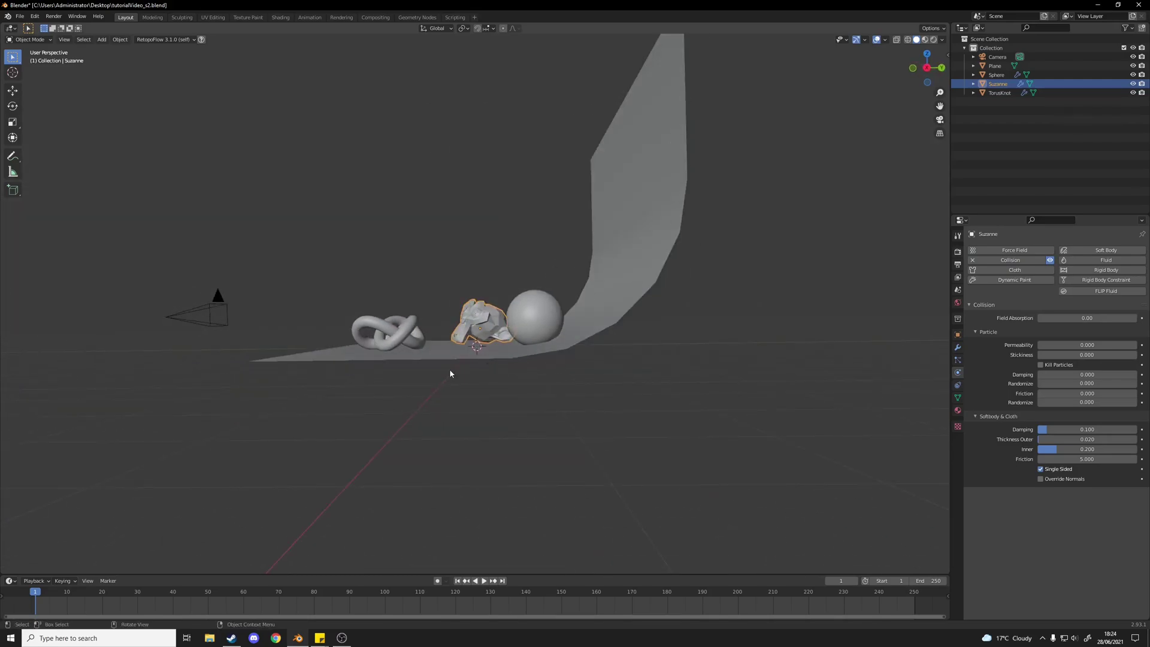
pyautogui.click(477, 361)
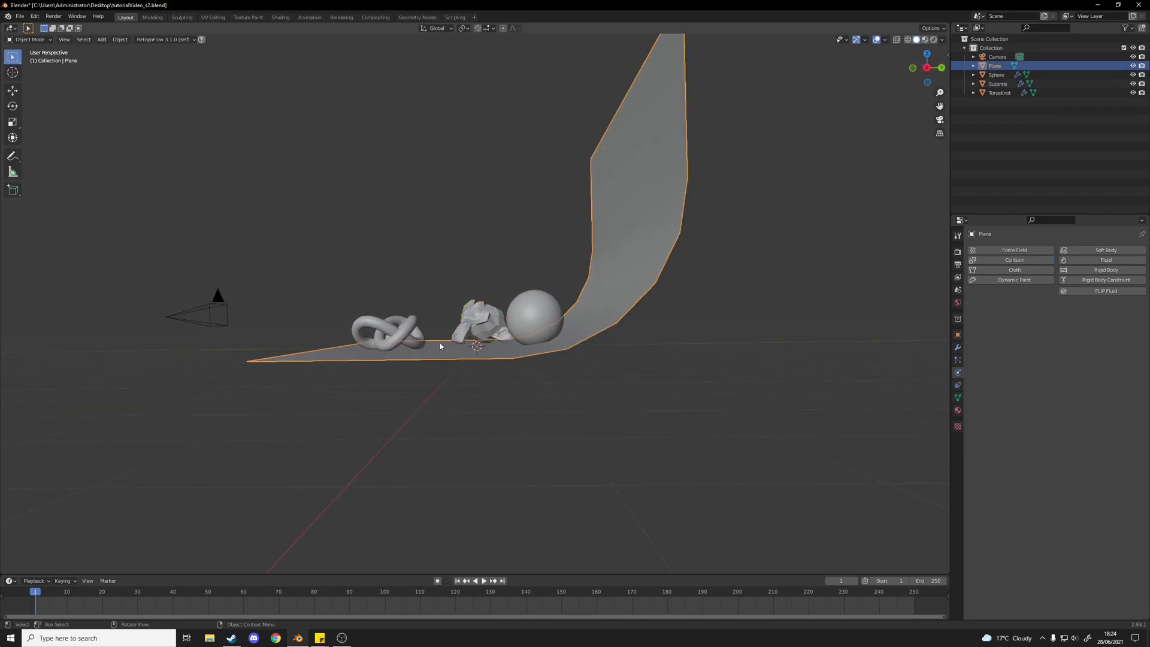
pyautogui.moveTo(705, 179); pyautogui.dragTo(695, 227, button='middle')
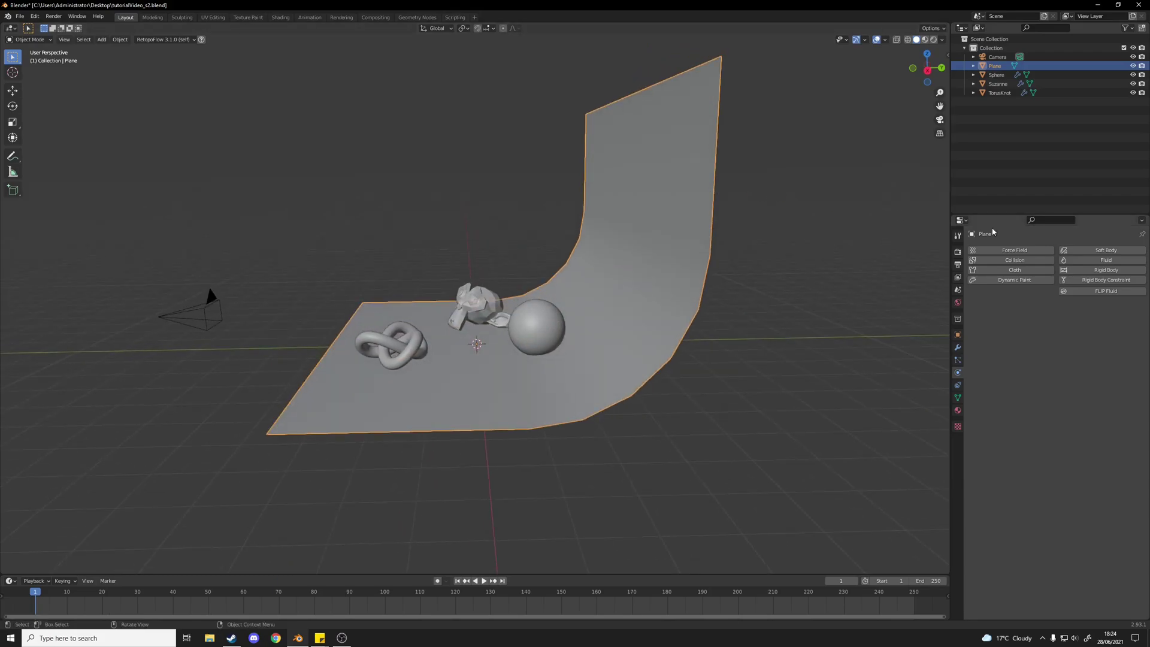
pyautogui.click(957, 347)
pyautogui.click(994, 250)
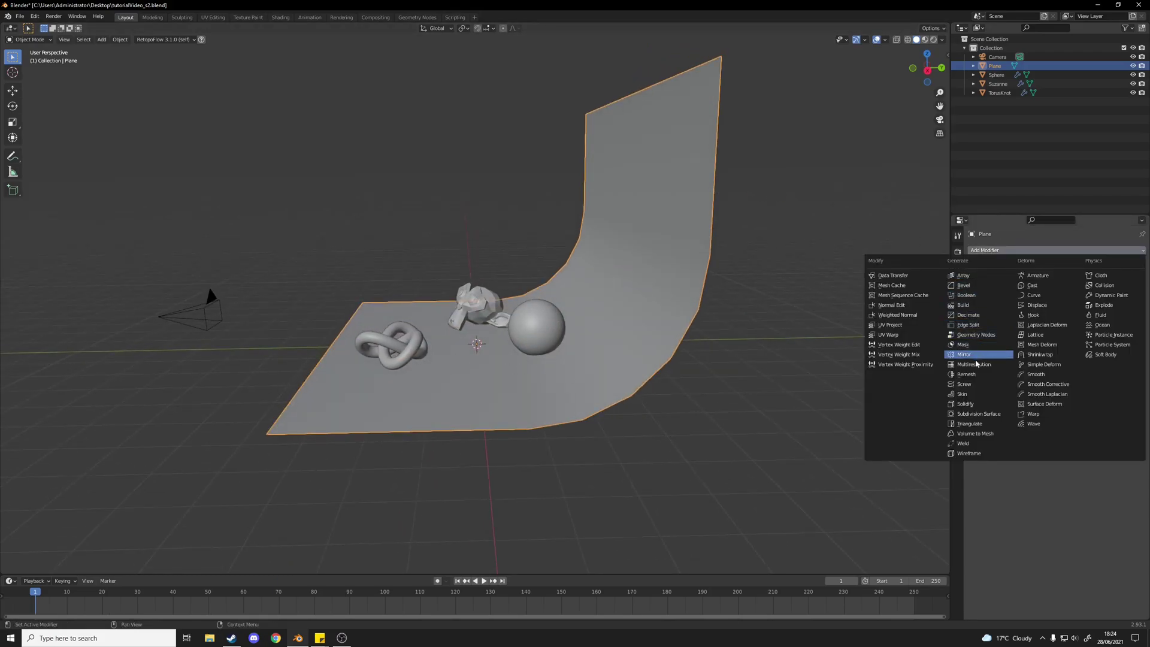
pyautogui.click(970, 404)
pyautogui.moveTo(1054, 290); pyautogui.dragTo(1084, 290)
# Enable Collision physics on the thickened backdrop and deselect it.
pyautogui.click(958, 381)
pyautogui.click(957, 372)
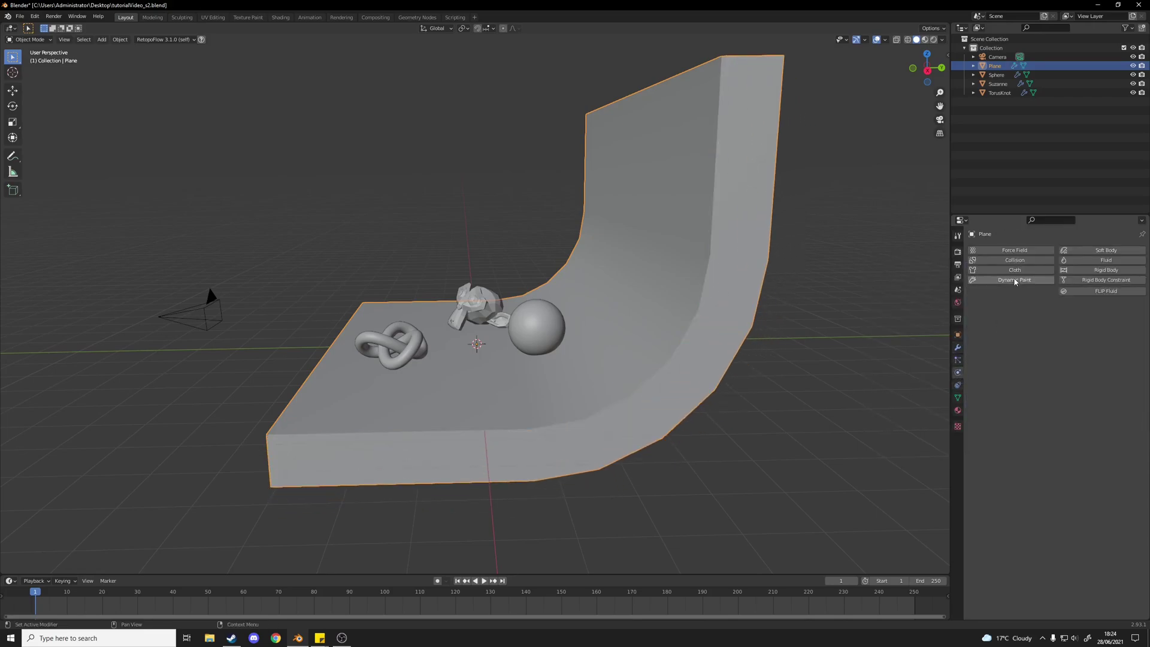
pyautogui.click(1010, 260)
pyautogui.click(500, 207)
pyautogui.moveTo(499, 207); pyautogui.dragTo(970, 332, button='middle')
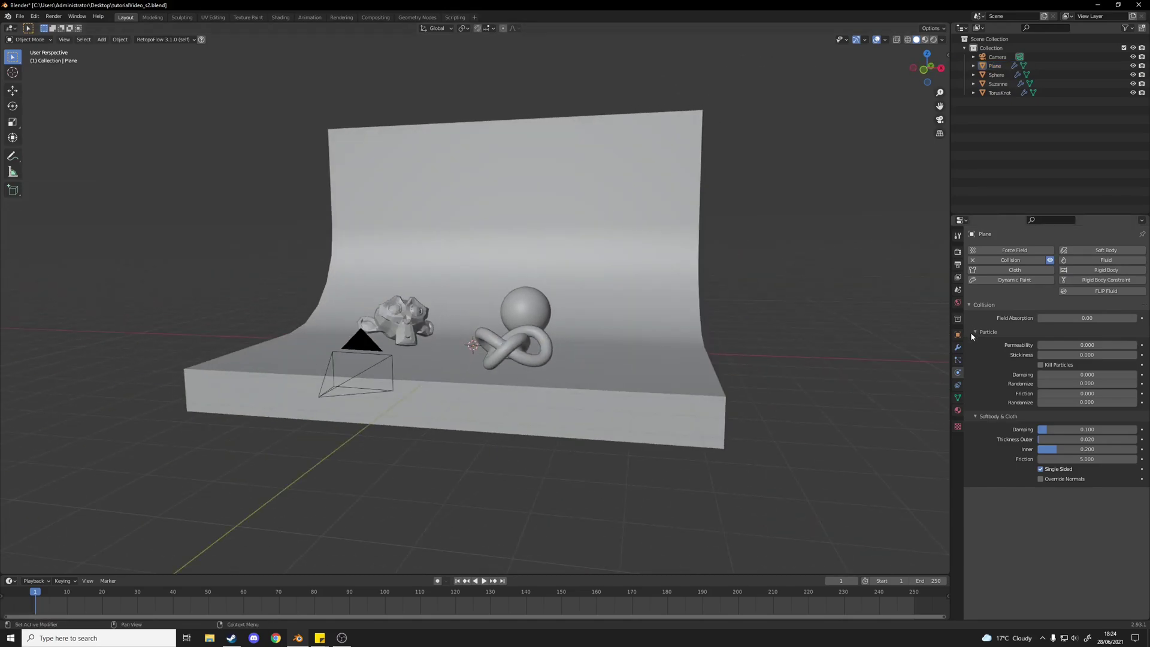
# Collapse the backdrop's Solidify and Collision modifiers in its modifier stack.
pyautogui.click(957, 347)
pyautogui.click(970, 265)
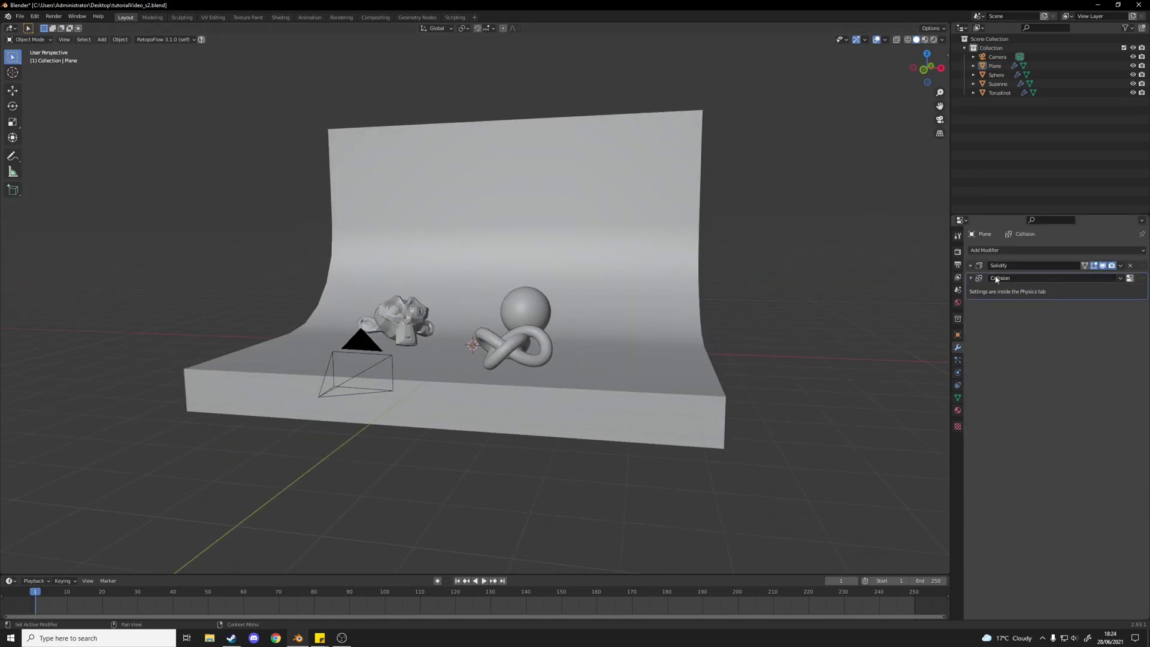
pyautogui.click(970, 278)
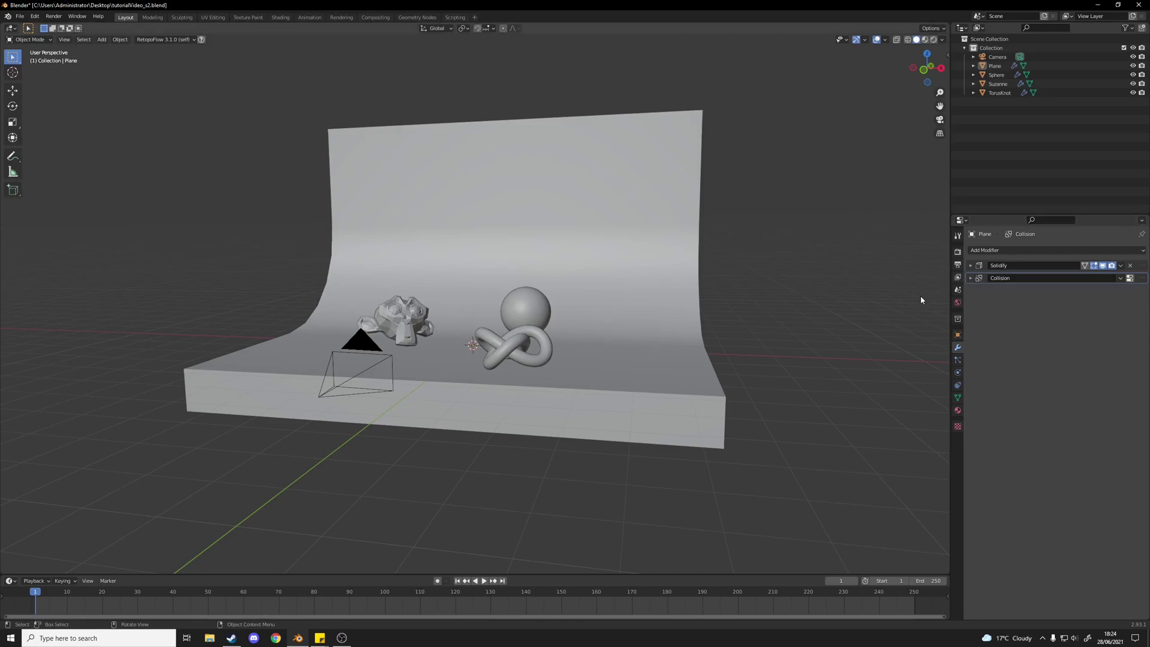
# Return to the camera view, add an ico sphere with 2 subdivisions, and scale it to 0.6.
pyautogui.moveTo(921, 300); pyautogui.dragTo(692, 323, button='middle')
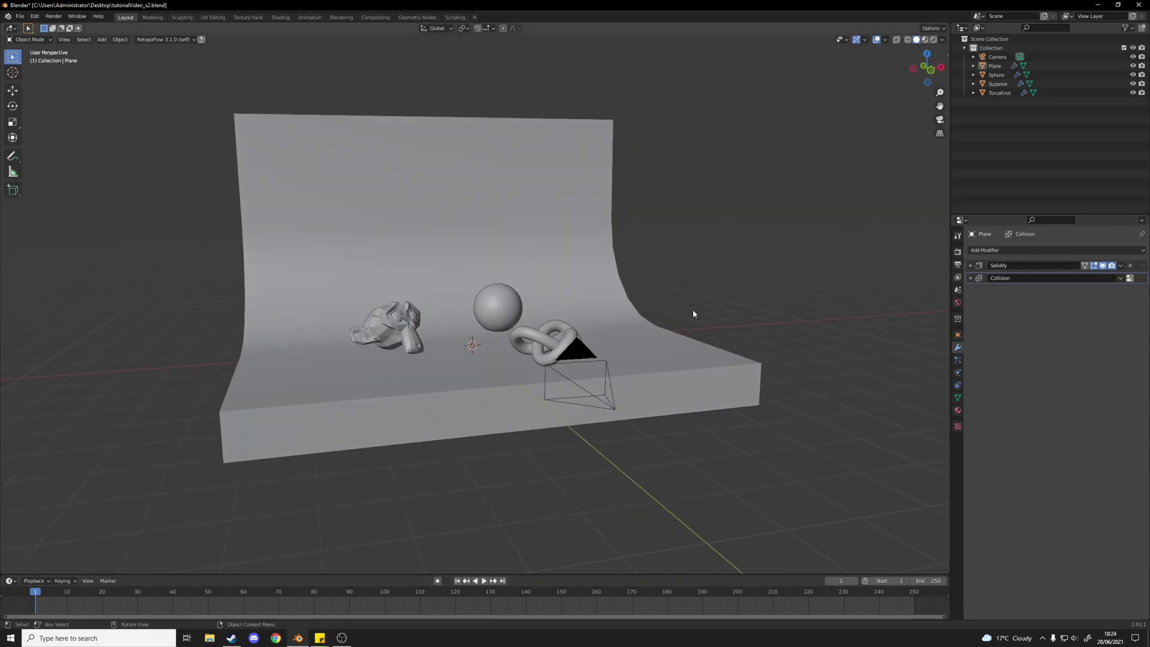
pyautogui.press('KP_0')
pyautogui.hotkey('shift', 'a')
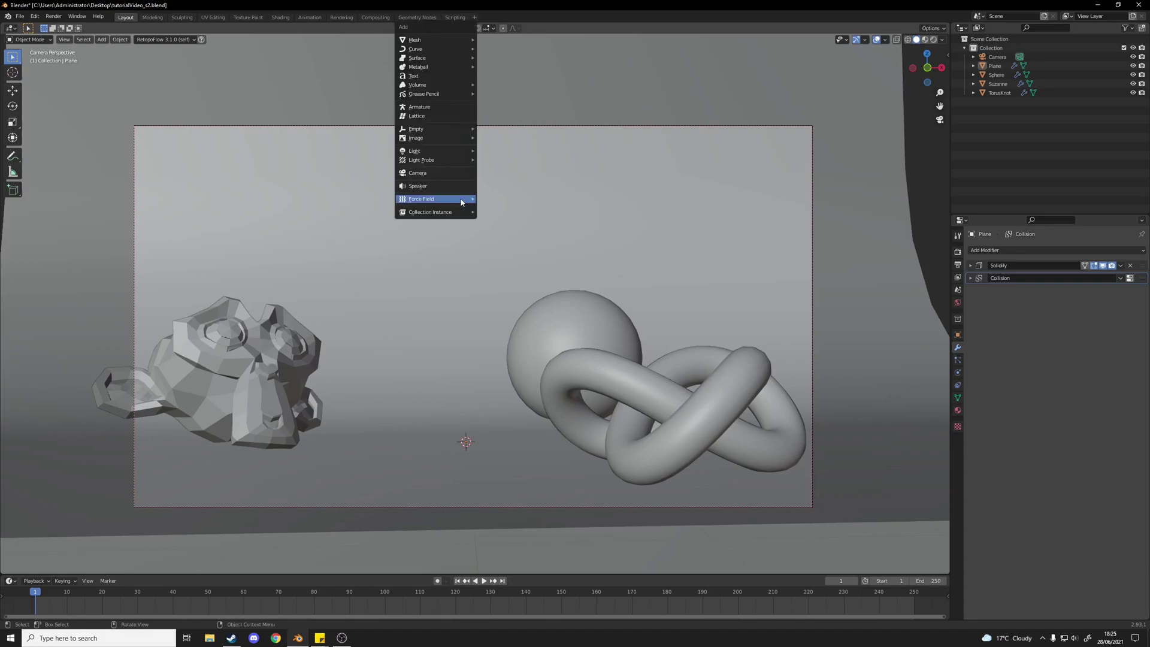
pyautogui.moveTo(455, 39)
pyautogui.click(512, 76)
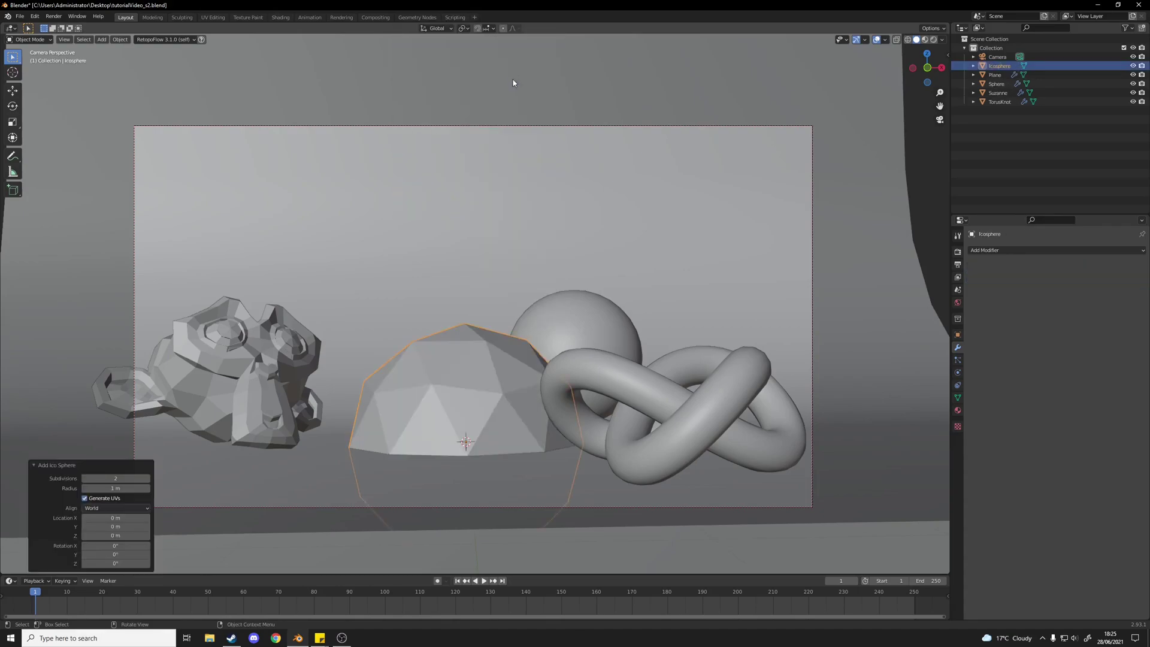
pyautogui.press('s')
pyautogui.keyDown('ctrl'); pyautogui.click(557, 314); pyautogui.keyUp('ctrl')
# Move the ico sphere 1 m along X and 2 m up in Z so it floats above the smooth sphere.
pyautogui.press('g')
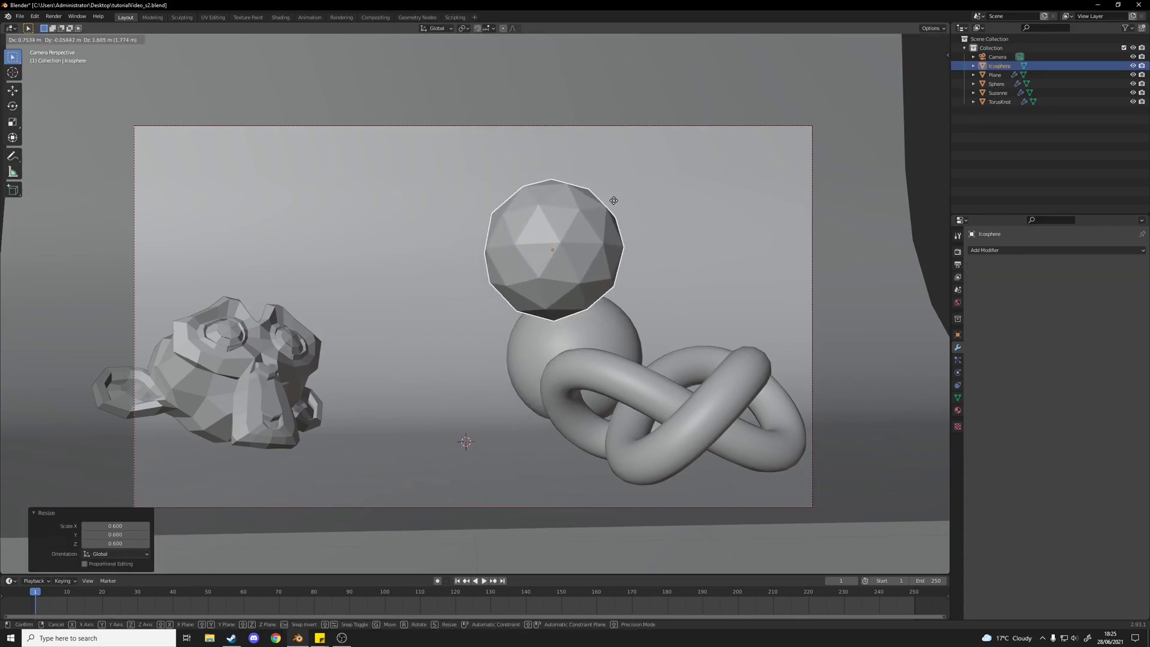
pyautogui.keyDown('ctrl'); pyautogui.click(613, 201); pyautogui.keyUp('ctrl')
pyautogui.press('g')
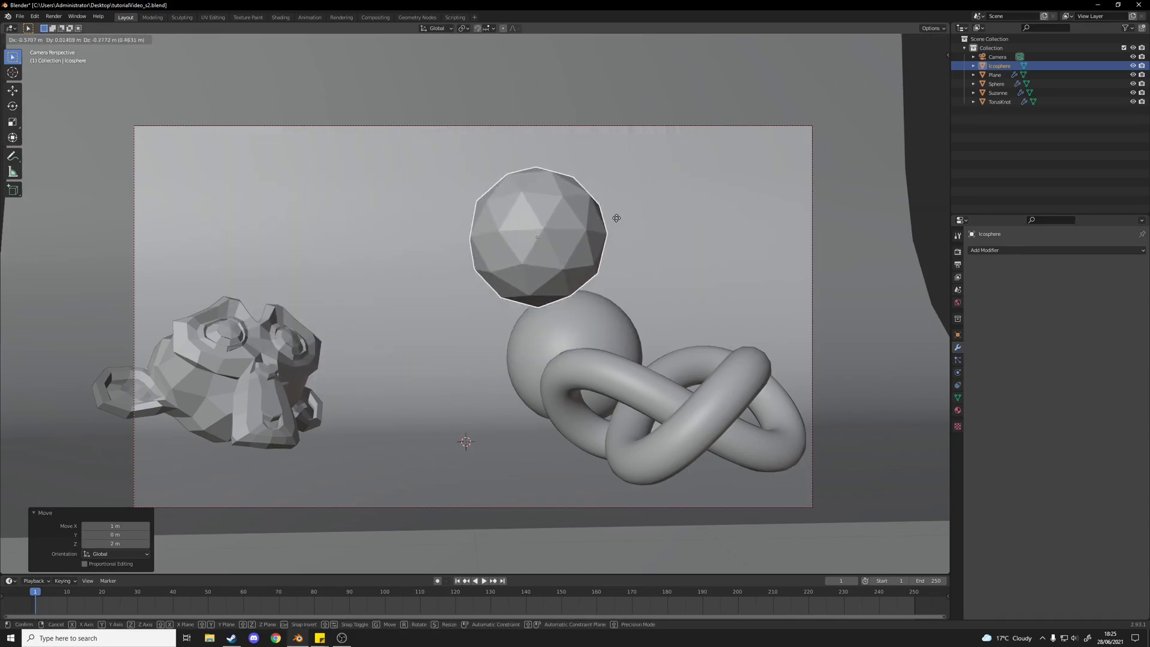
pyautogui.rightClick(683, 227)
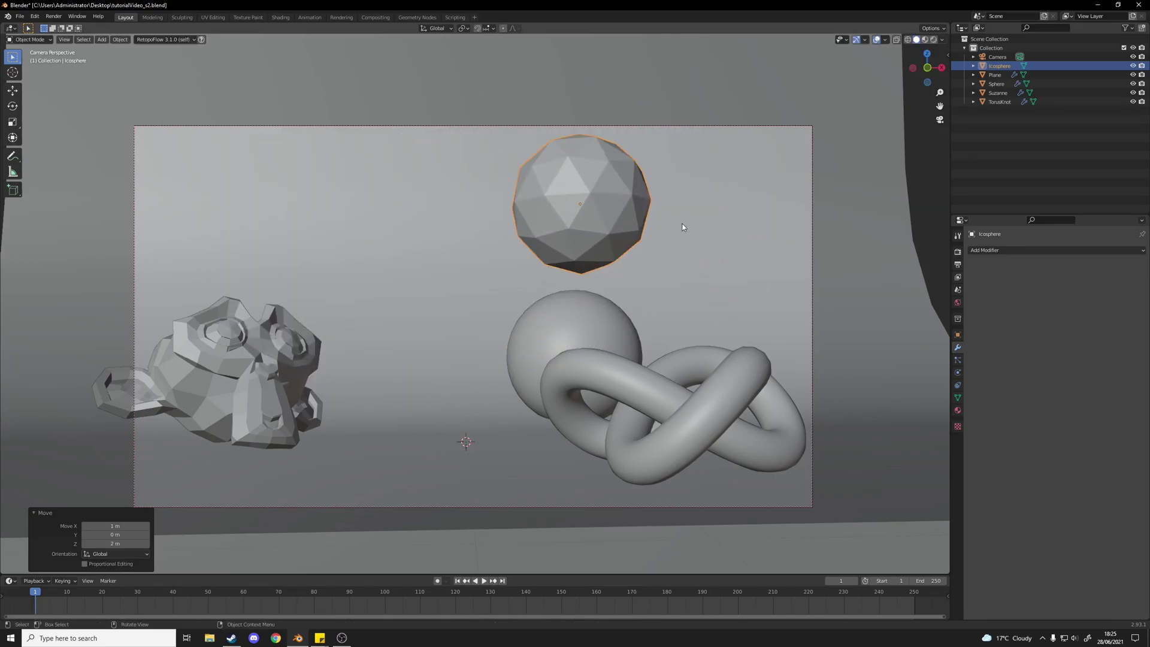
# Give the ico sphere Soft Body and Collision physics, with Goal disabled and the edge Bending set to 0.8.
pyautogui.click(958, 373)
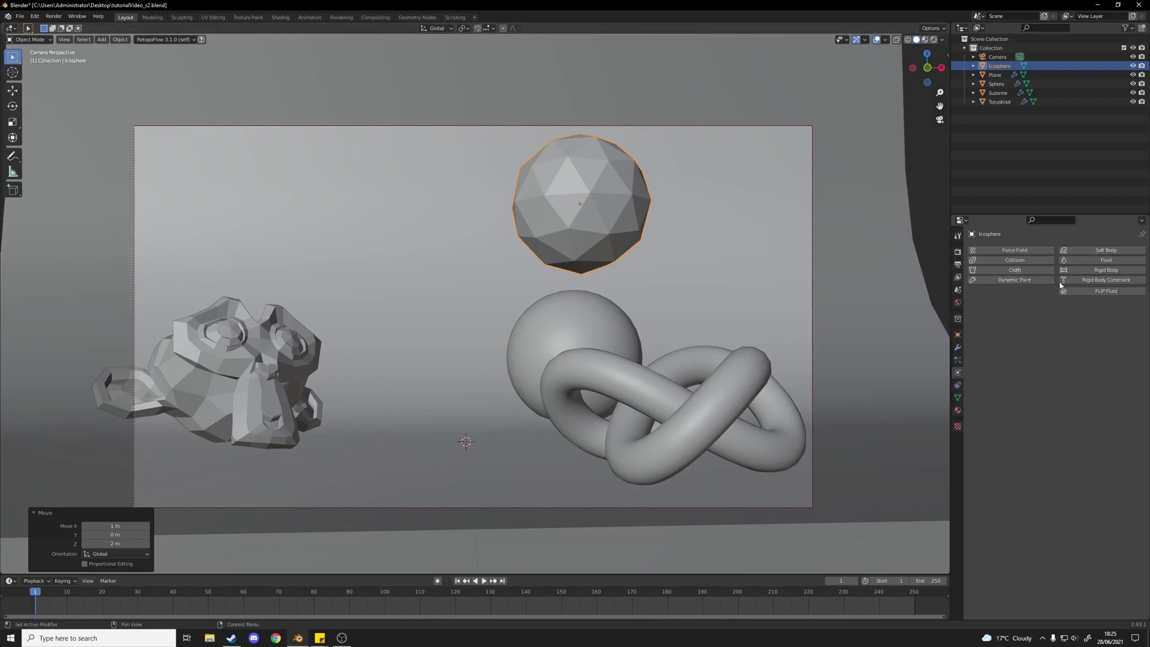
pyautogui.click(1115, 250)
pyautogui.click(1022, 261)
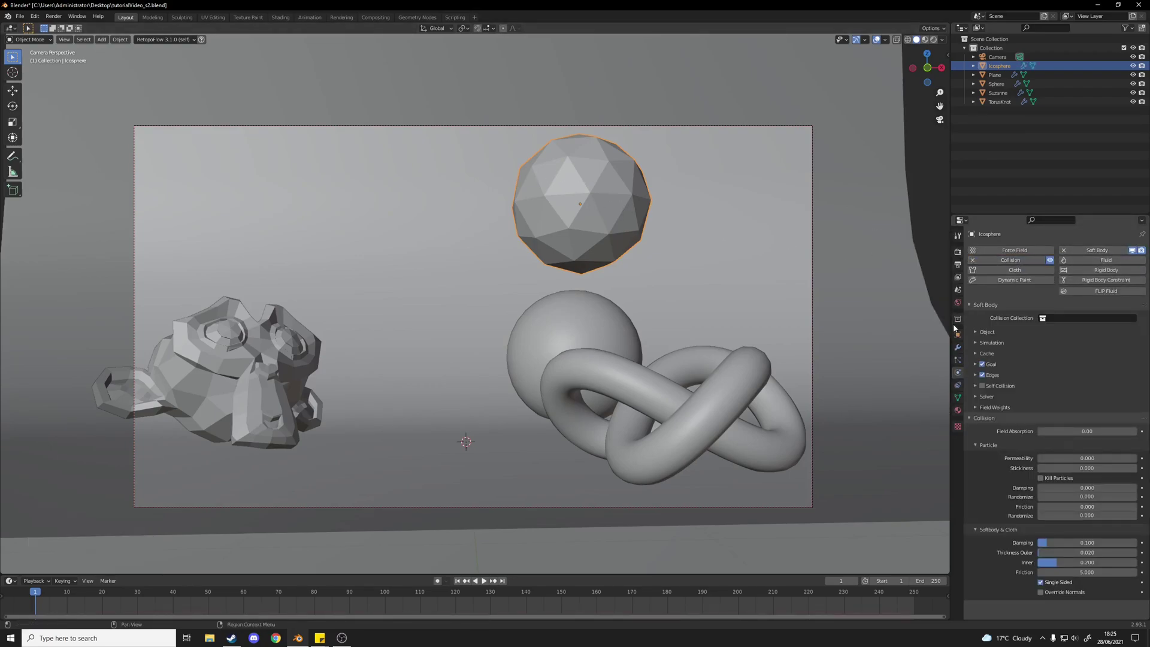
pyautogui.click(989, 374)
pyautogui.click(1073, 445)
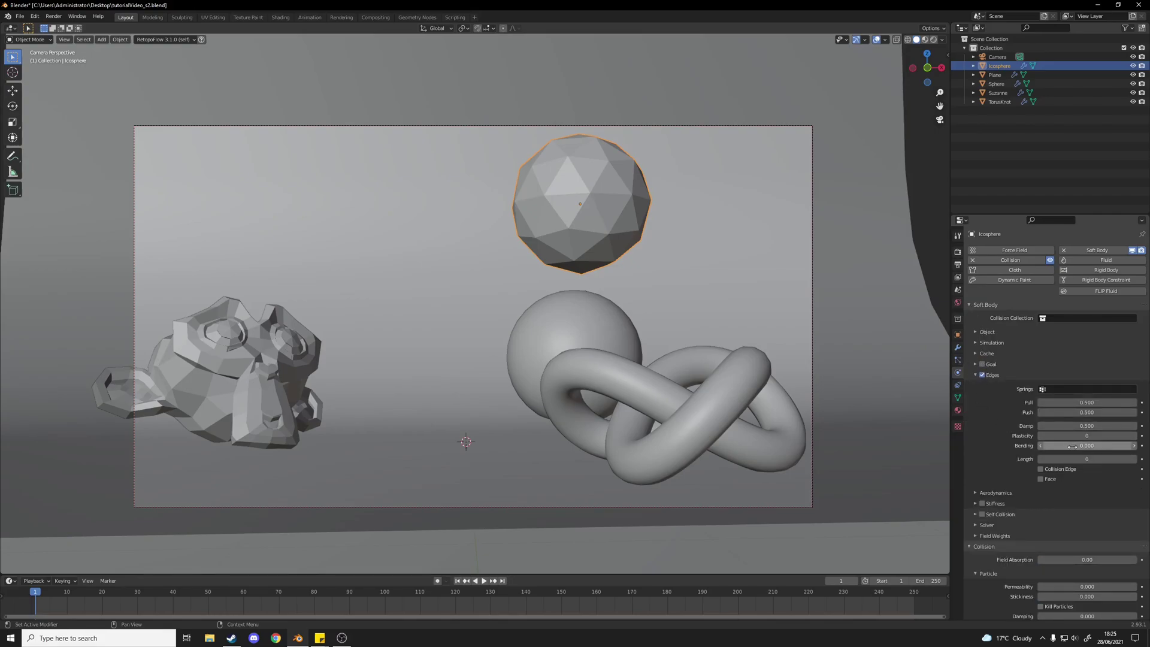
pyautogui.write('0.0')
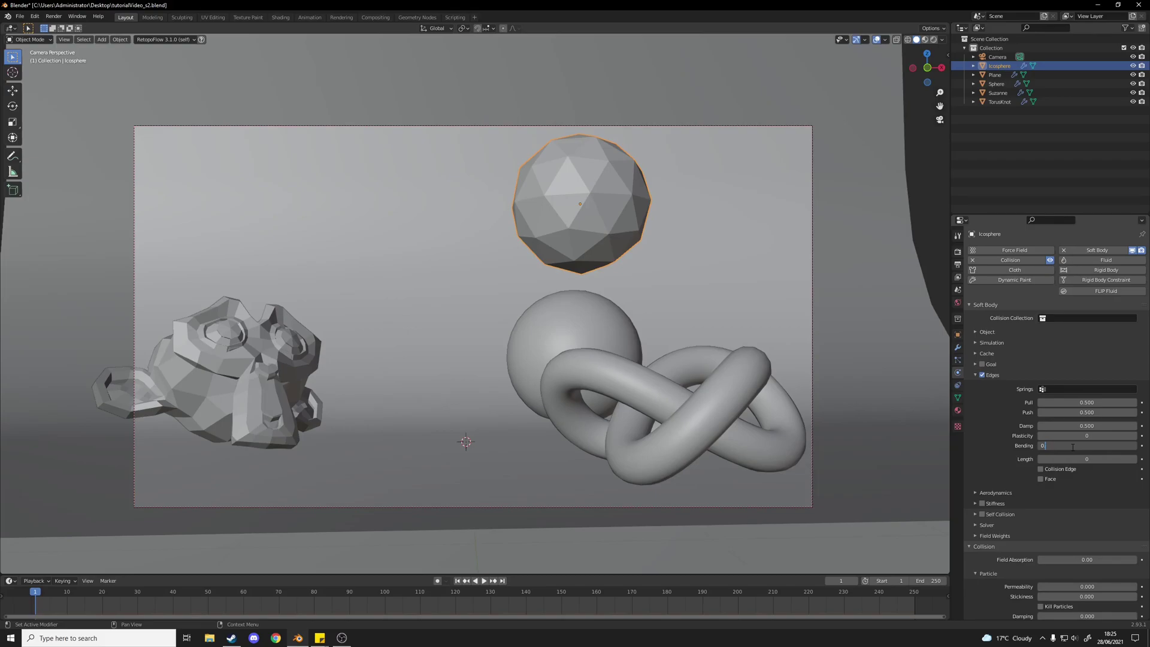
pyautogui.press('Return')
# Add a Force force field, raise it about 1.37 m above the scene origin, and set its strength to -0.2.
pyautogui.click(473, 263)
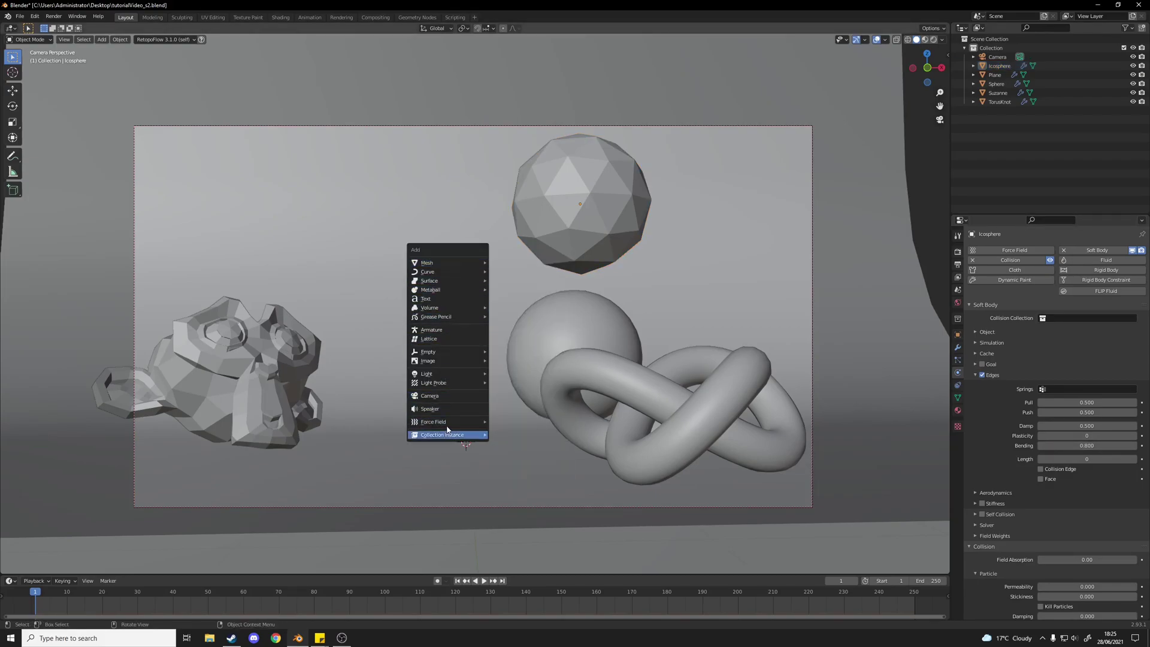
pyautogui.moveTo(449, 422)
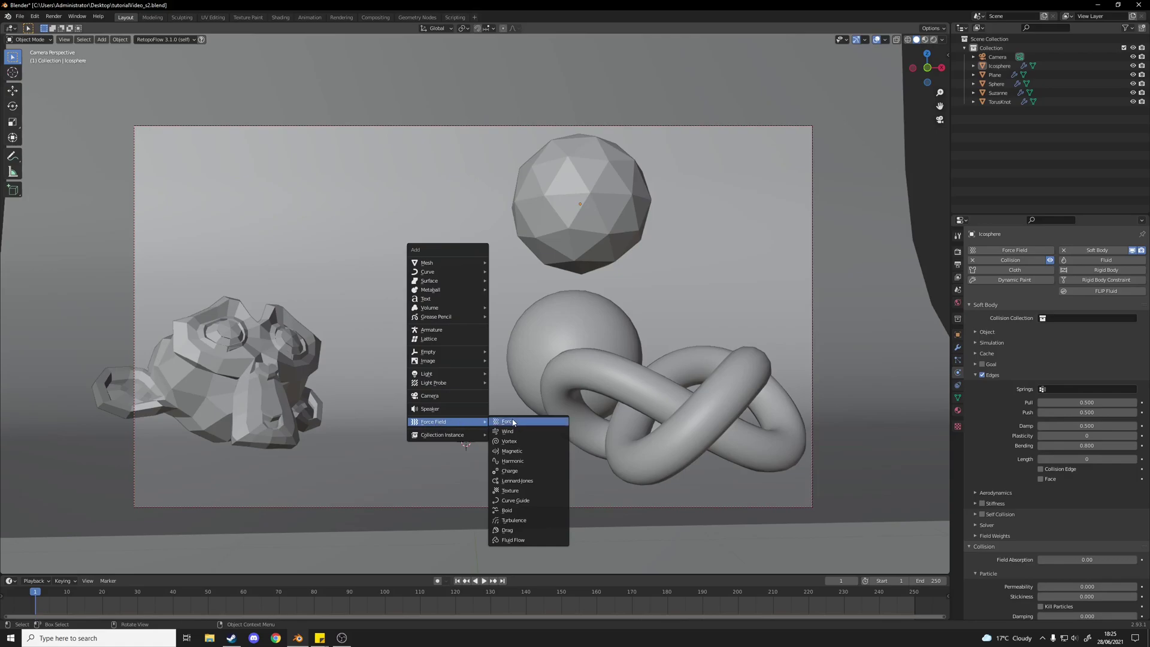
pyautogui.click(512, 423)
pyautogui.press('g')
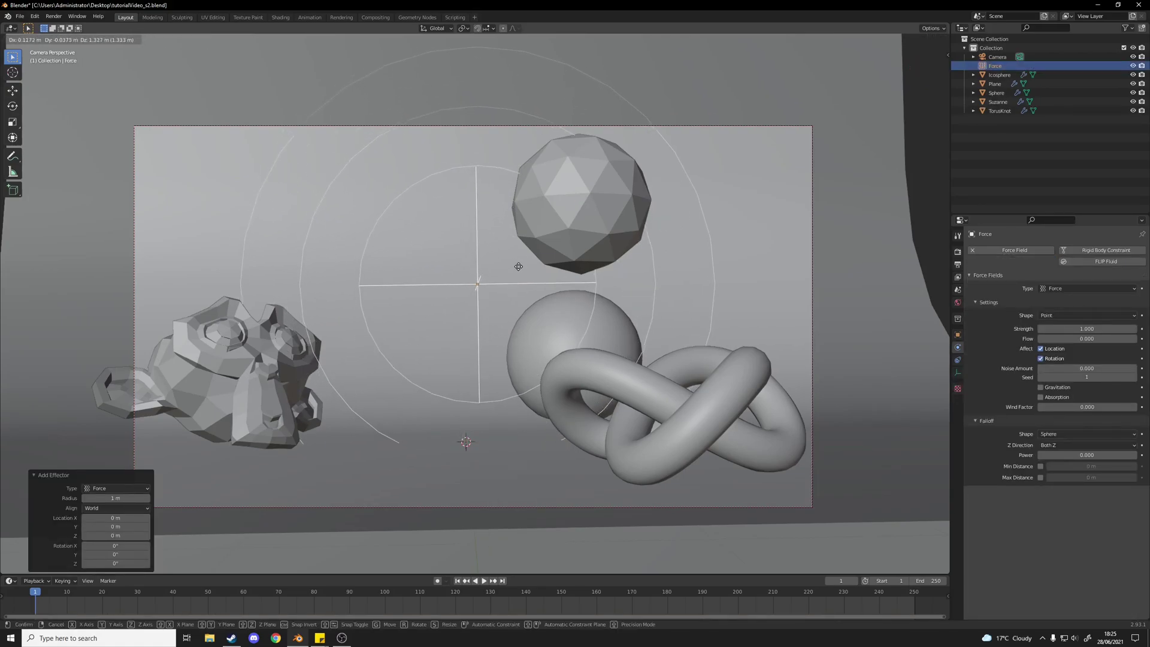
pyautogui.click(506, 259)
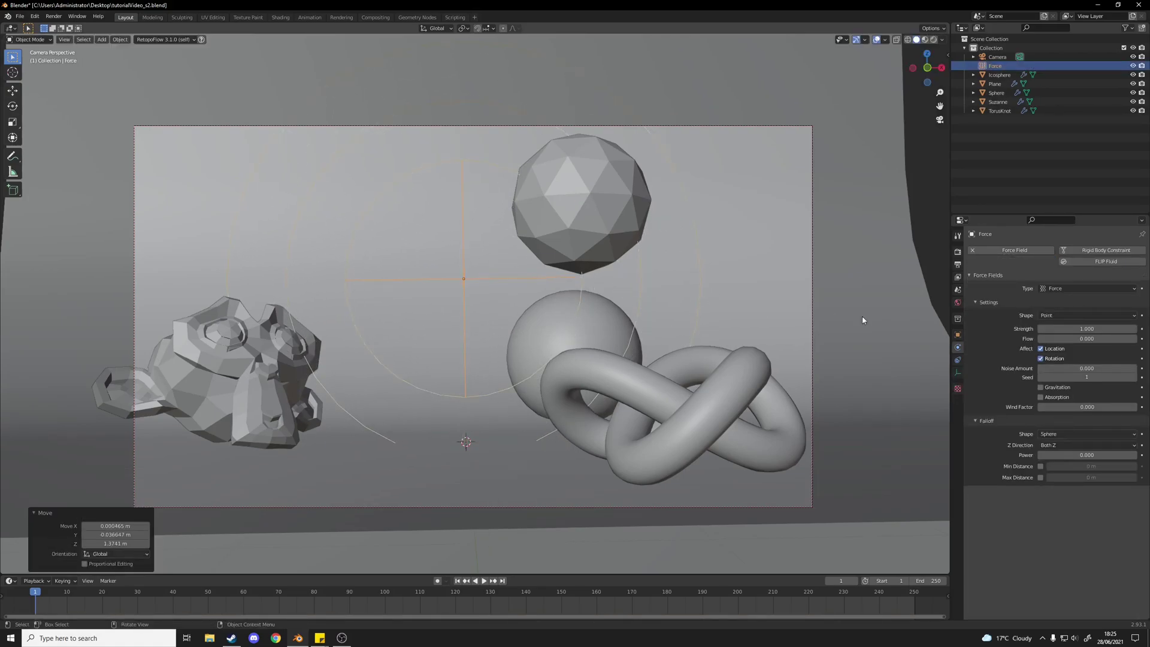
pyautogui.click(1077, 329)
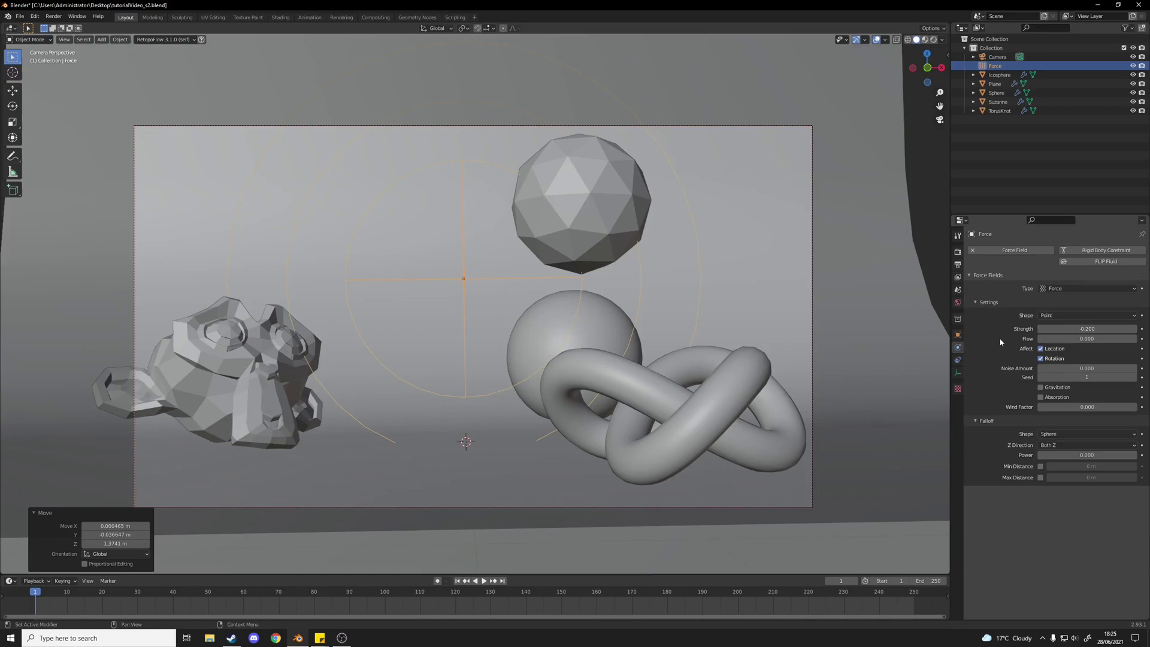
# Keyframe the ico sphere's Gravity field weight at 0 and its Force field weight at frame 0, and duplicate the keyframes to frame 200.
pyautogui.click(617, 181)
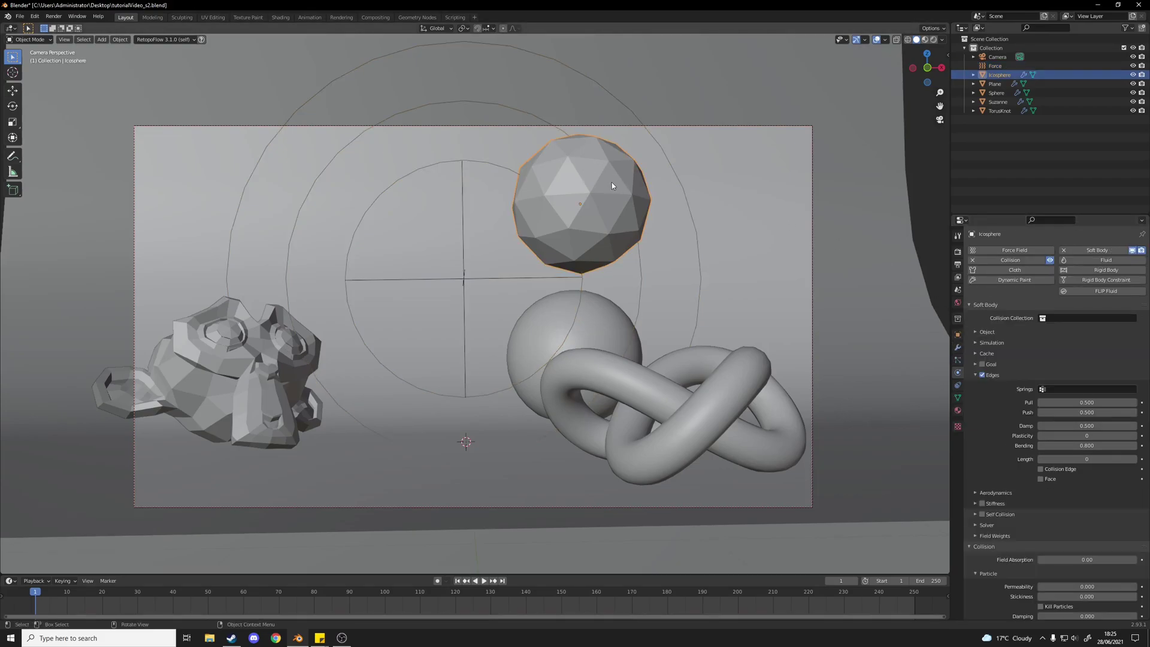
pyautogui.scroll(-5, 1018, 419)
pyautogui.click(999, 391)
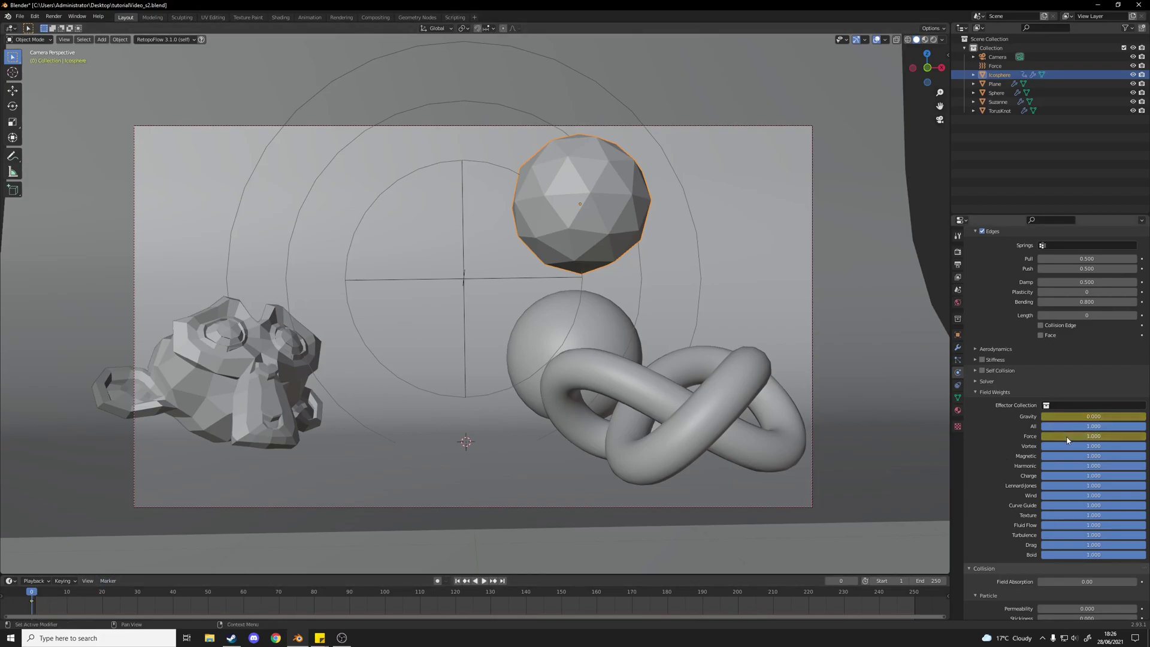
pyautogui.hotkey('shift', 'd')
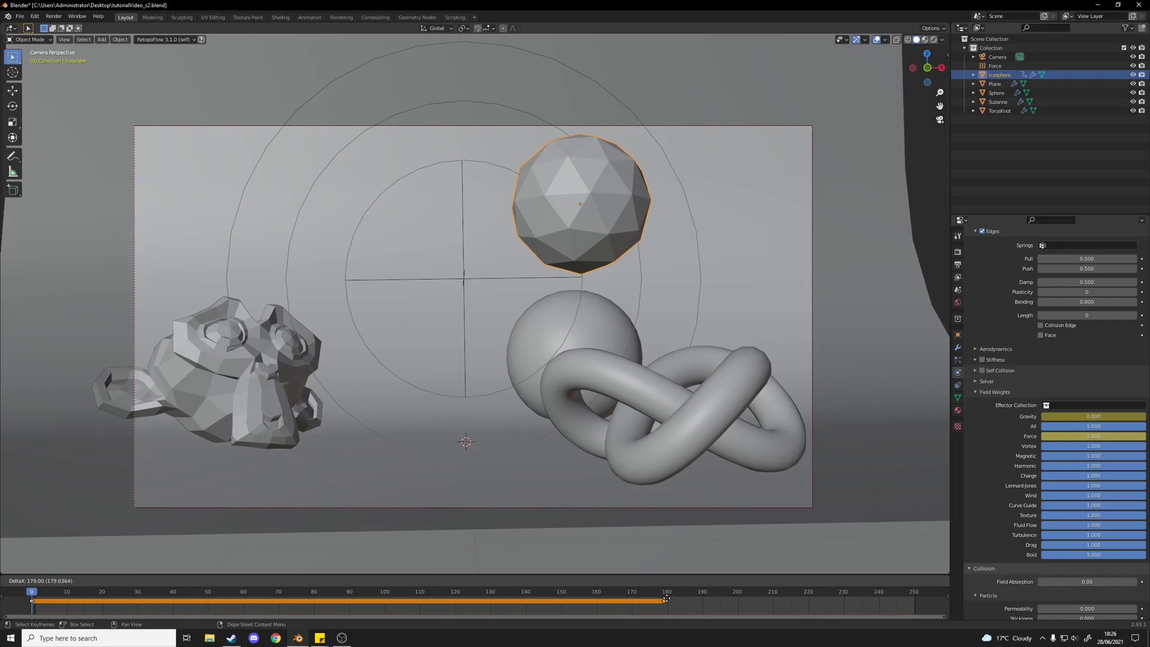
pyautogui.click(741, 609)
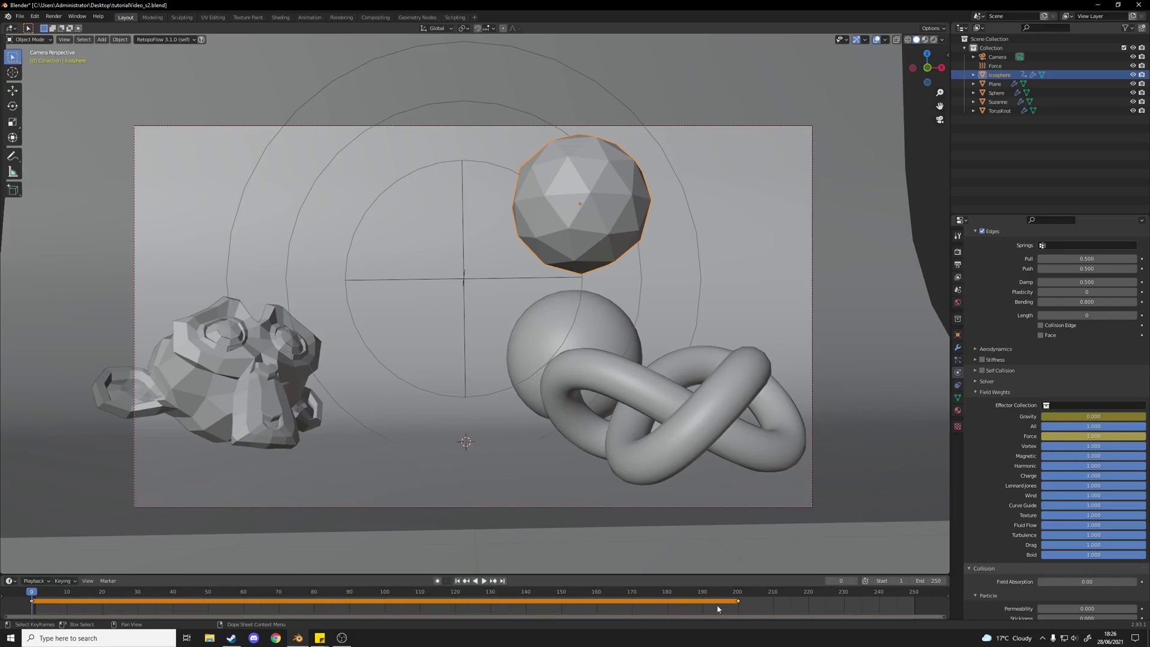
# Set the scene's end frame to 350 and extend the ico sphere's soft body cache to end at frame 350.
pyautogui.scroll(-3, 735, 596)
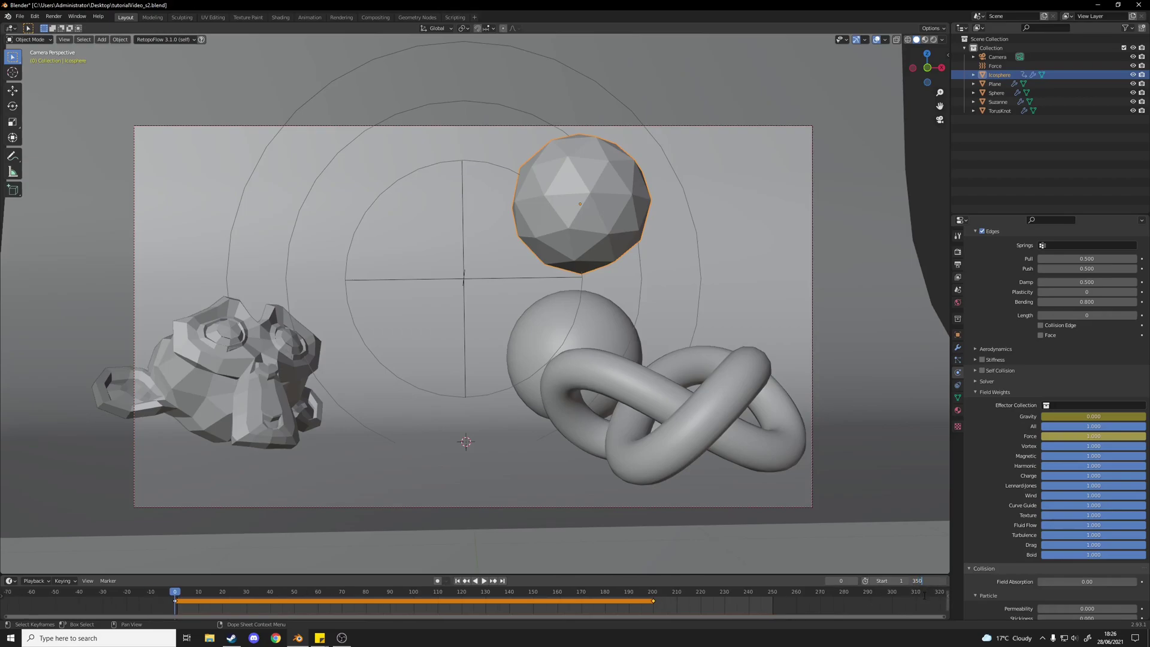
pyautogui.press('Return')
pyautogui.scroll(5, 994, 411)
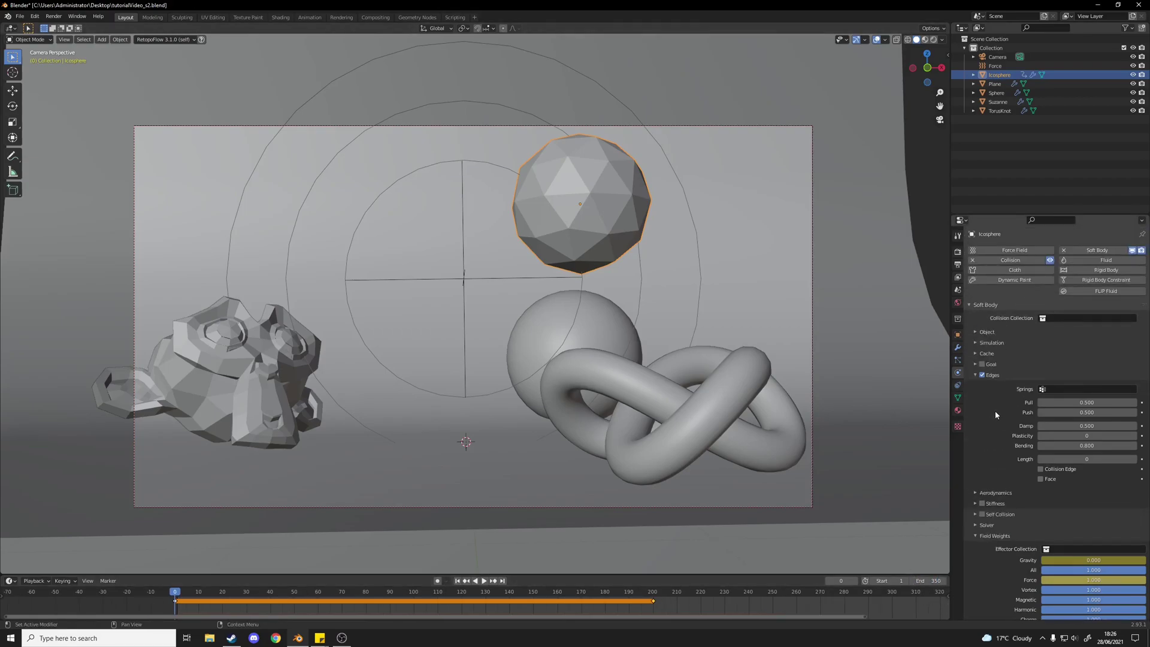
pyautogui.click(987, 354)
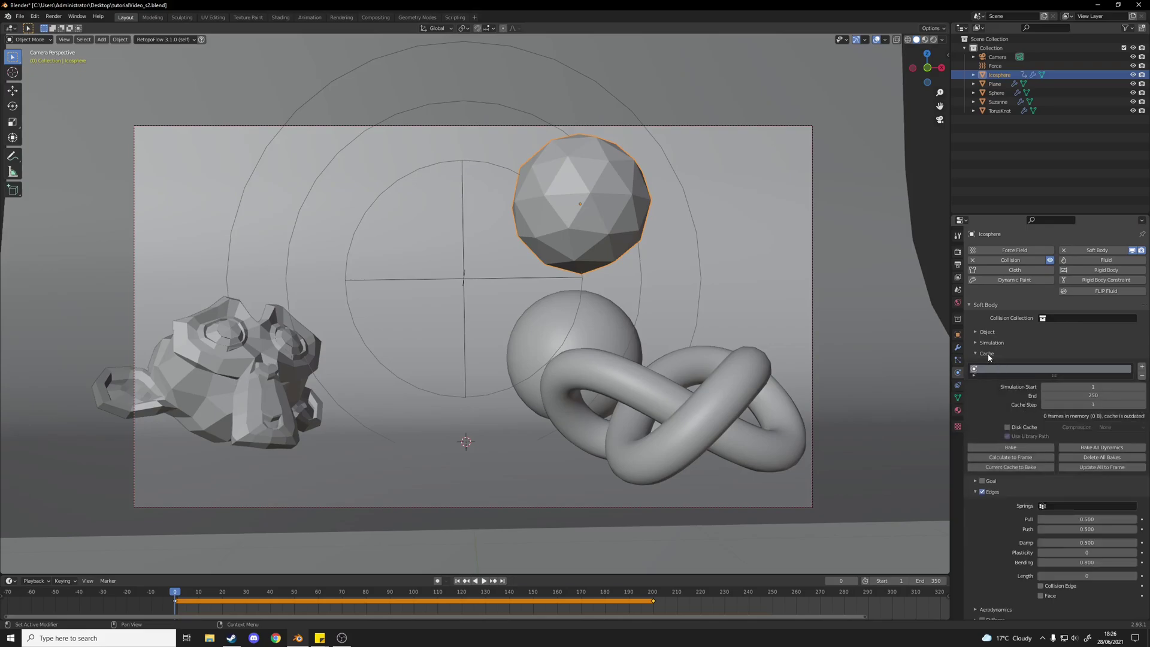
pyautogui.click(1102, 397)
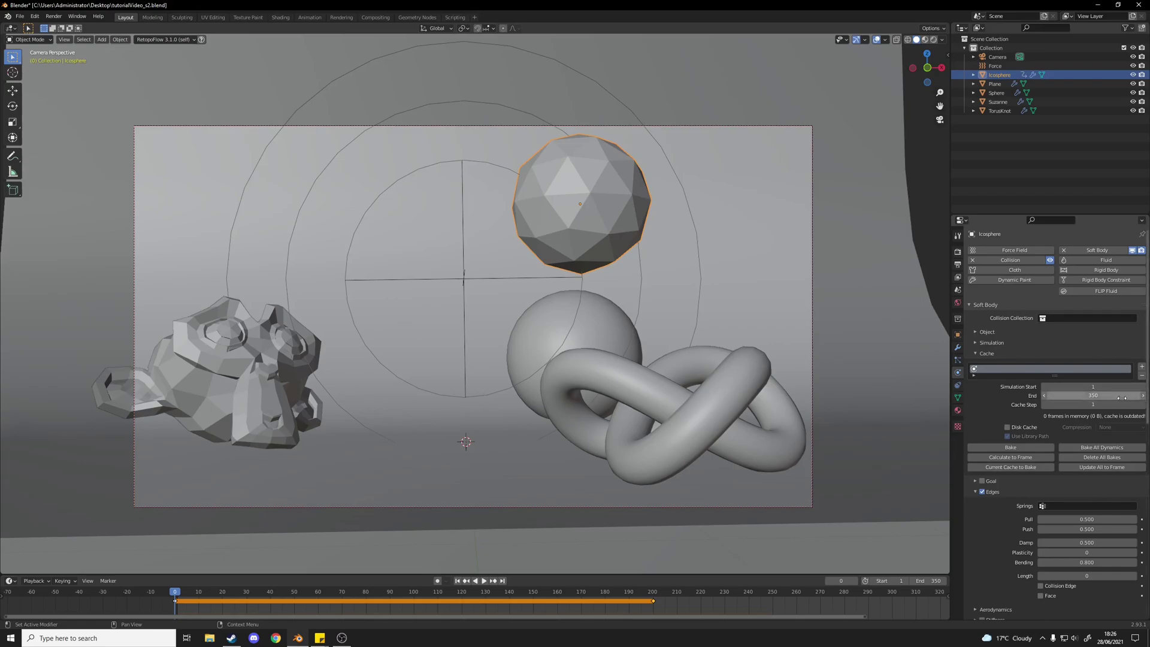
# Play the animation to check how the ico sphere moves under the force field.
pyautogui.scroll(-6, 1078, 395)
pyautogui.press('space')
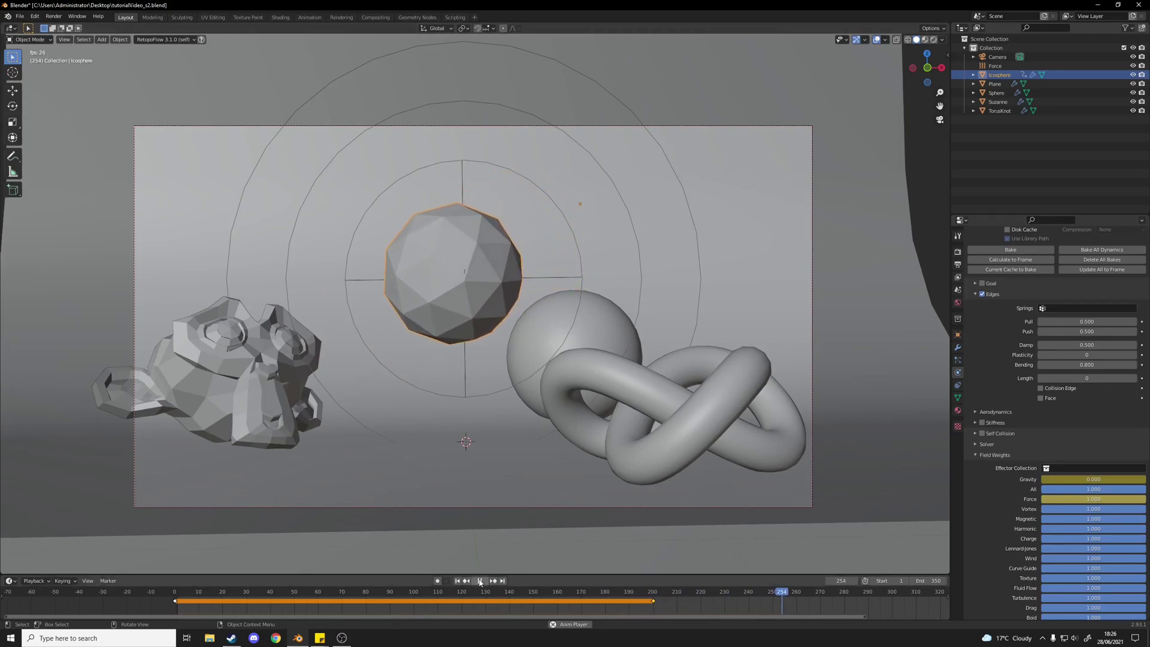
pyautogui.press('space')
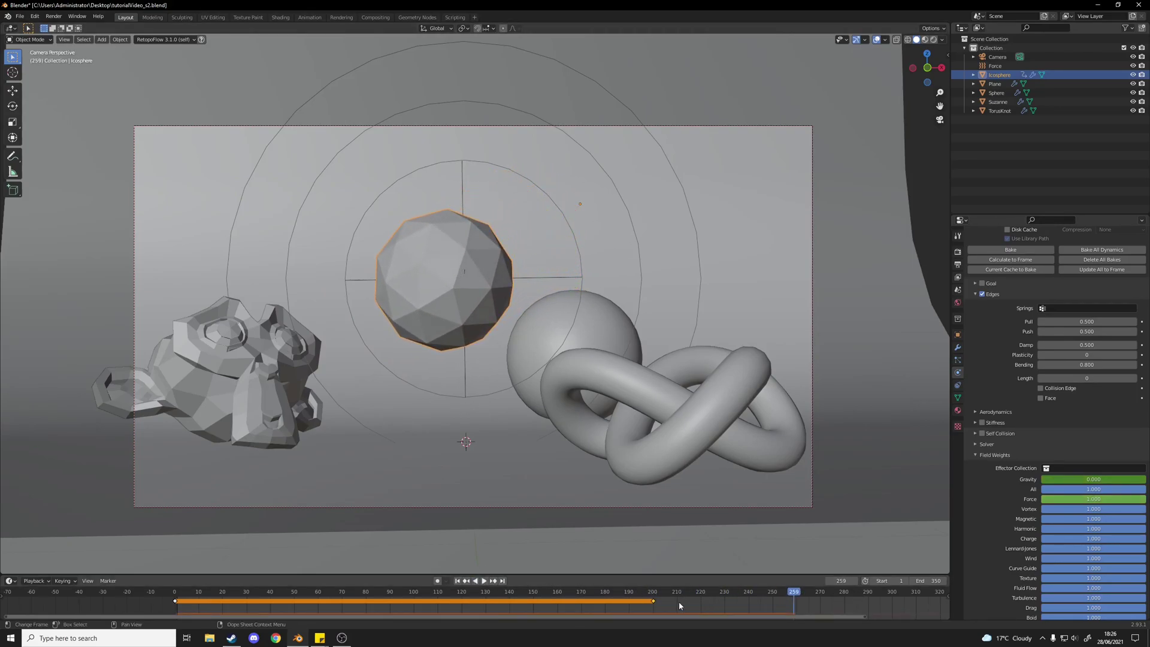
# At frame 205, keyframe the ico sphere's Gravity field weight at 1 and its Force field weight at 0.
pyautogui.moveTo(793, 594); pyautogui.dragTo(674, 594)
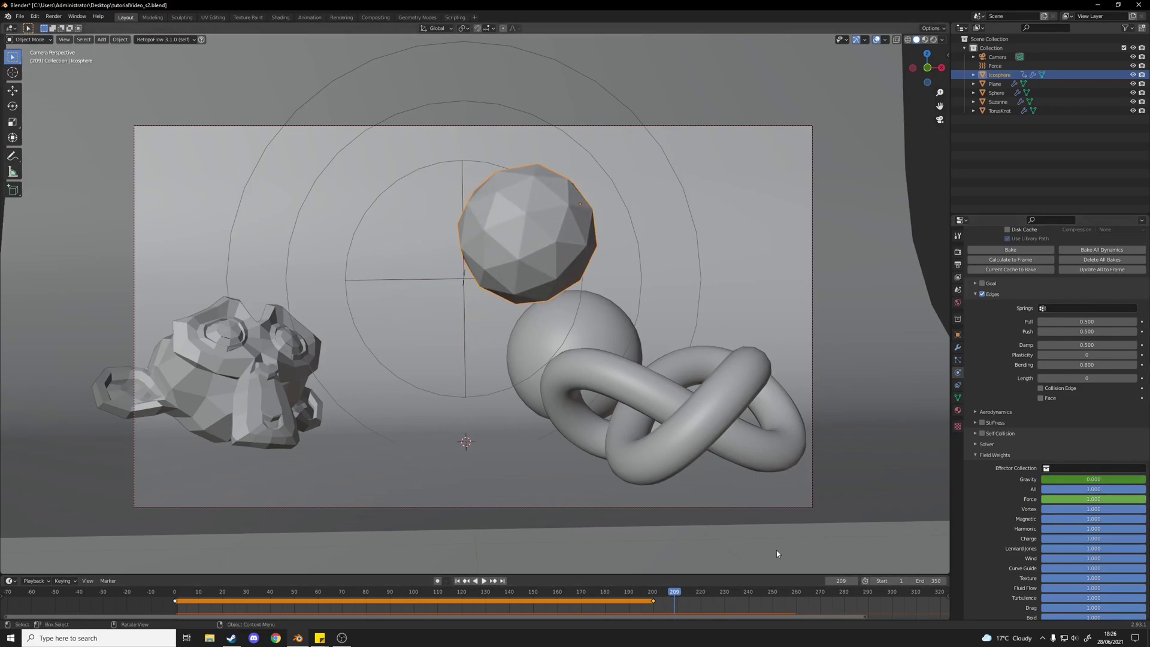
pyautogui.hotkey('shift', 'ctrl', 'space')
pyautogui.press('space')
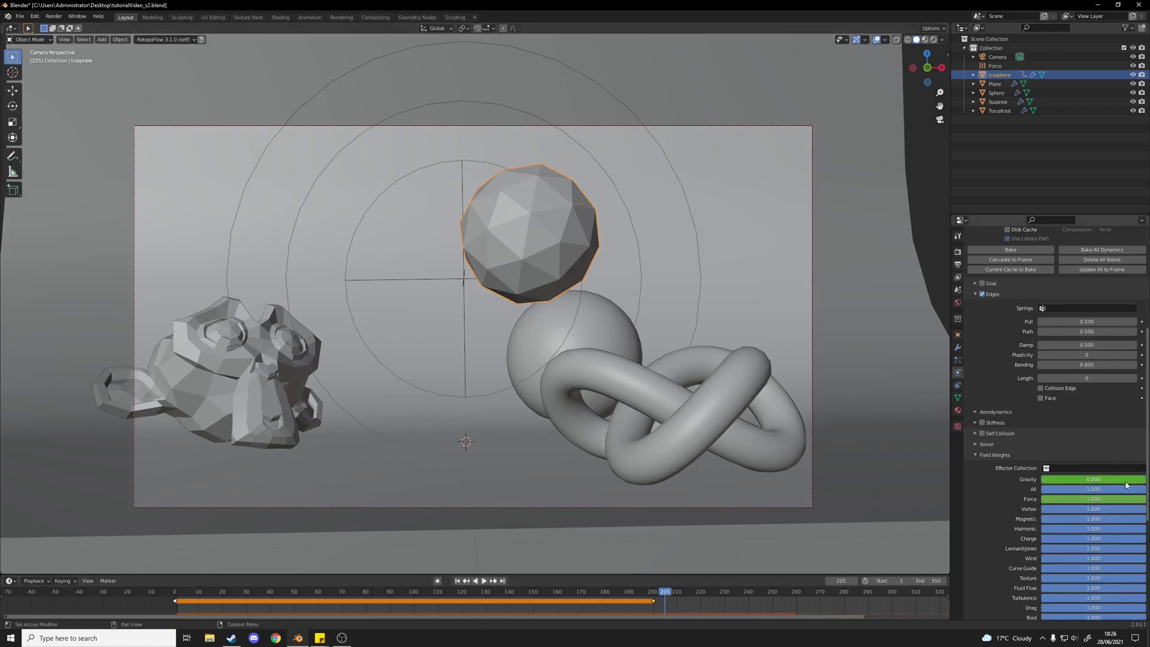
pyautogui.moveTo(1079, 479); pyautogui.dragTo(1102, 502)
pyautogui.press('i')
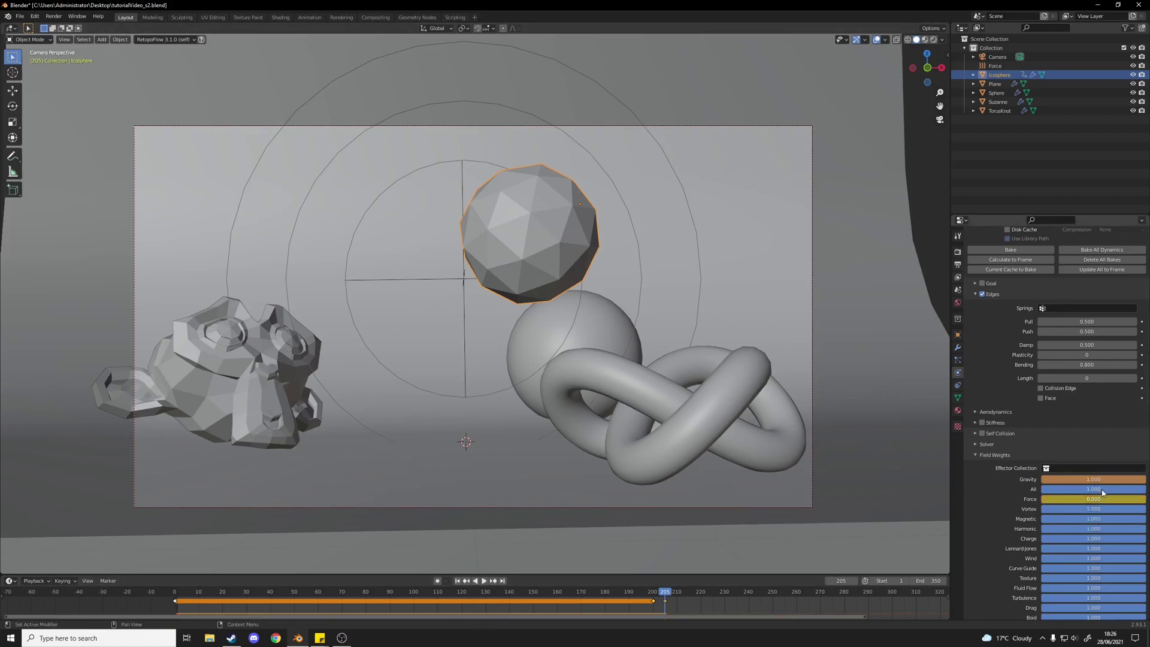
pyautogui.press('i')
# Play the animation past frame 205 to check the ico sphere's fall, and return to frame 0.
pyautogui.moveTo(600, 591); pyautogui.dragTo(523, 592)
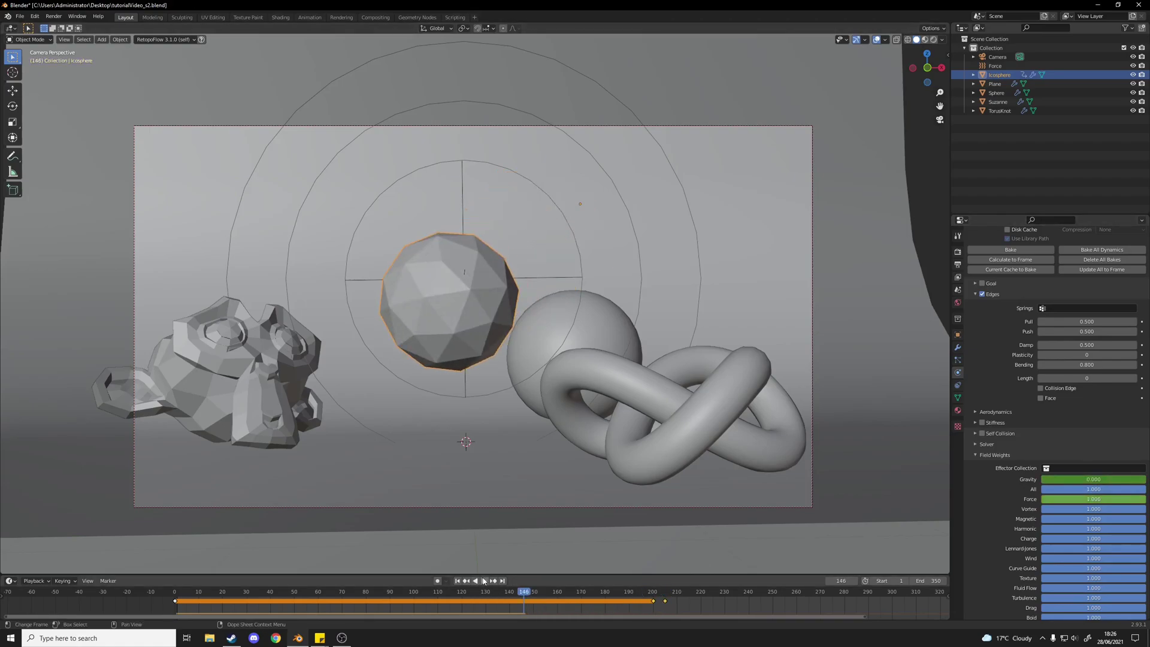
pyautogui.click(484, 581)
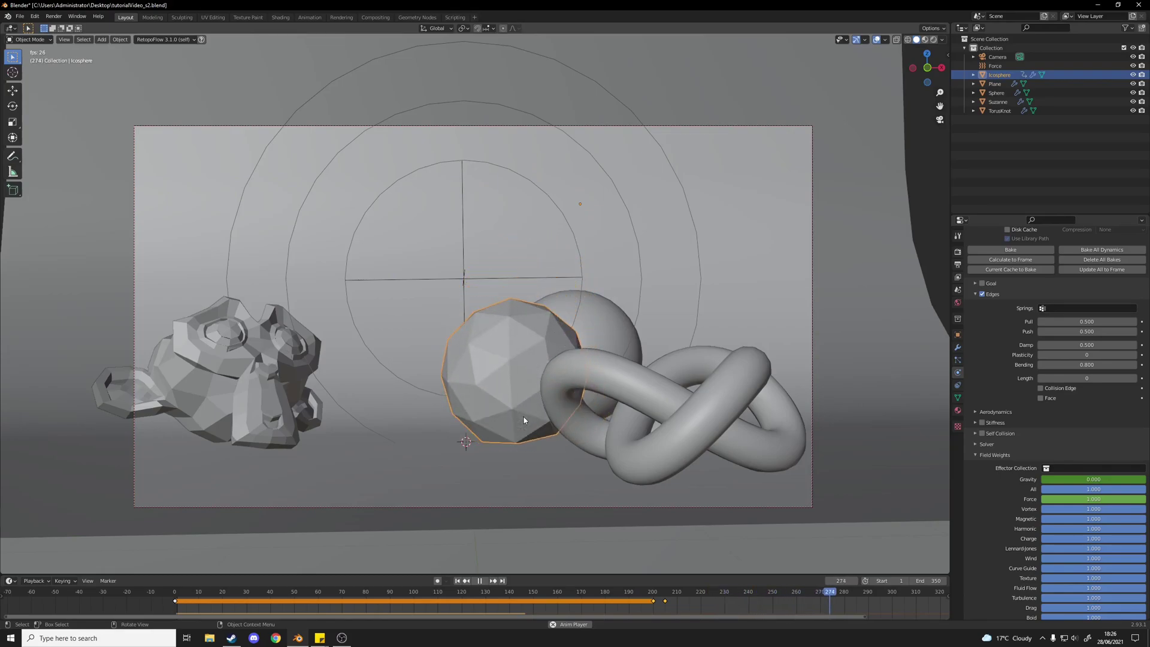
pyautogui.scroll(-10, 502, 604)
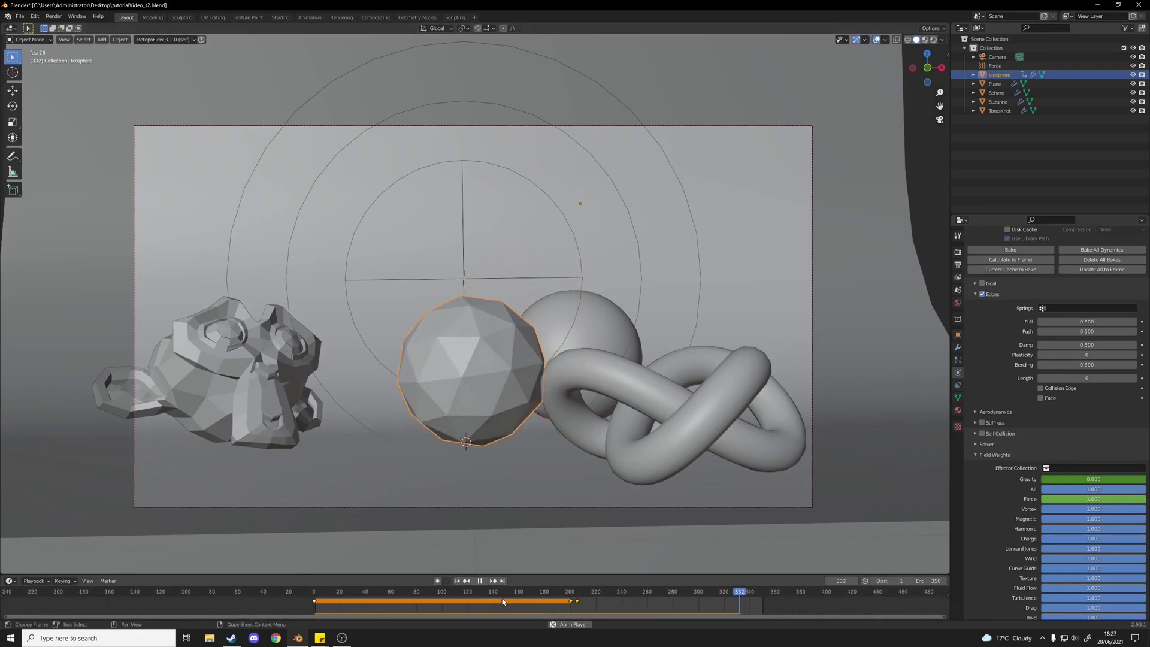
pyautogui.press('Escape')
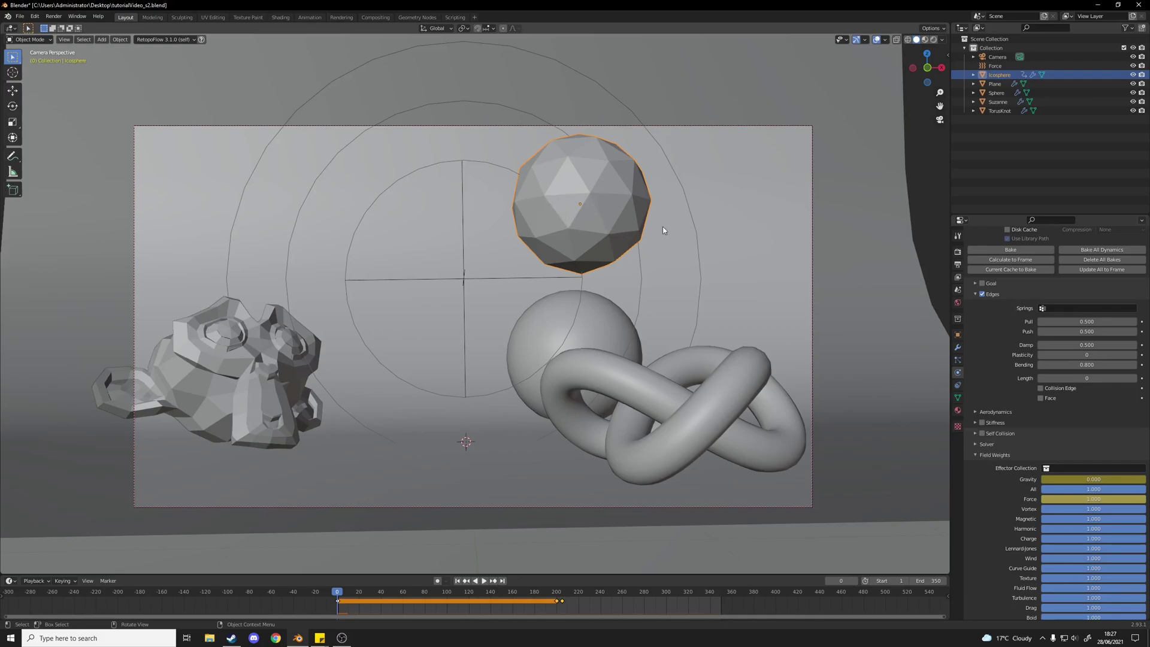
# Scale the ico sphere down to about 0.7 and shift it along X, away from the force field's centre.
pyautogui.press('s')
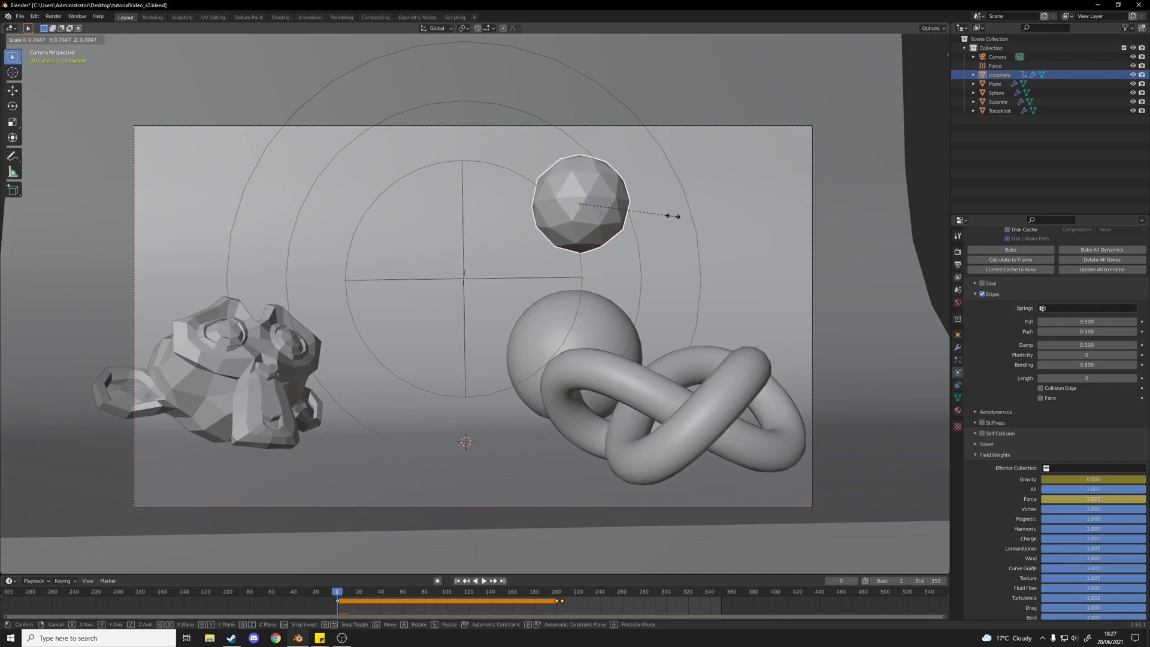
pyautogui.click(676, 217)
pyautogui.press('g')
pyautogui.click(689, 215)
# Duplicate the ico sphere three times, placing two copies in the upper row and one lower, near the force field's centre.
pyautogui.hotkey('shift', 'd')
pyautogui.click(521, 206)
pyautogui.hotkey('shift', 'd')
pyautogui.click(339, 205)
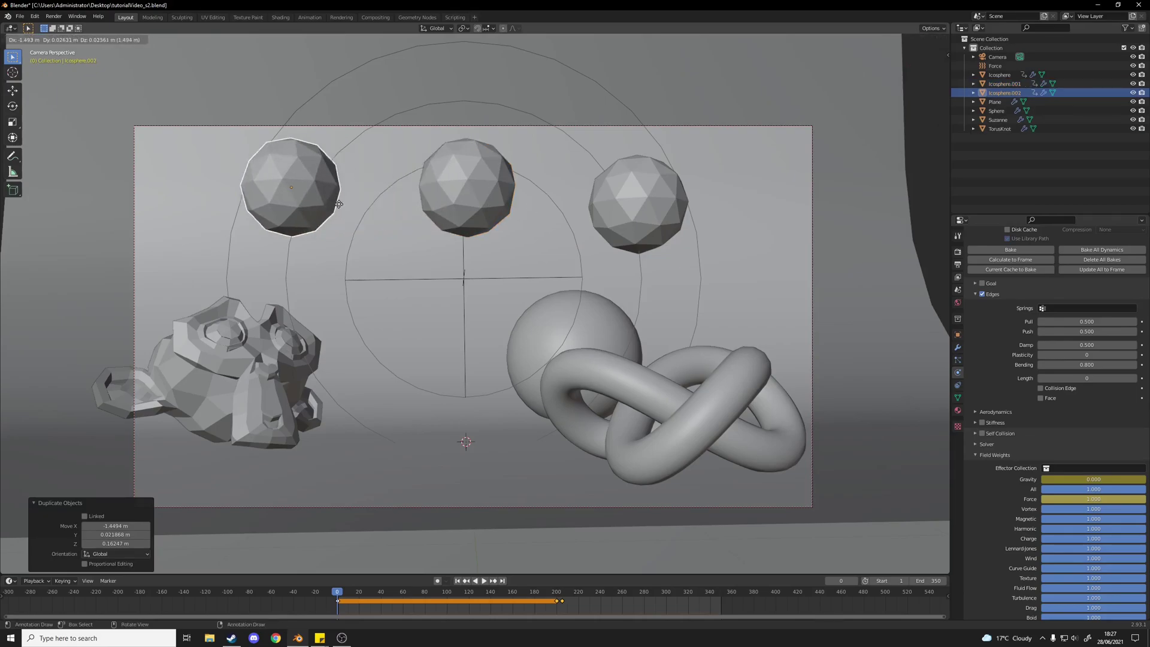
pyautogui.hotkey('shift', 'd')
pyautogui.click(441, 336)
# Reposition the three ico sphere copies in depth so they spread around the force field, and return to the camera view.
pyautogui.moveTo(441, 328); pyautogui.dragTo(354, 379, button='middle')
pyautogui.press('g')
pyautogui.click(424, 353)
pyautogui.click(477, 238)
pyautogui.press('g')
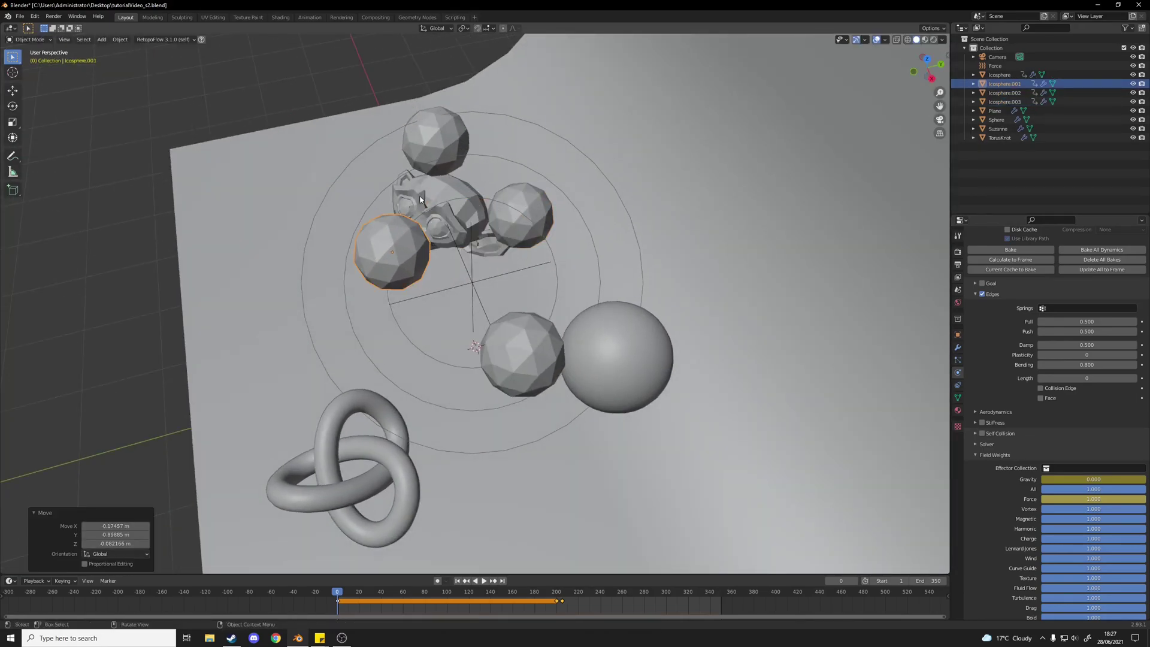
pyautogui.click(431, 157)
pyautogui.moveTo(431, 156); pyautogui.dragTo(676, 75, button='middle')
pyautogui.press('g')
pyautogui.click(536, 210)
pyautogui.press('KP_0')
# Duplicate the original ico sphere once more and place the copy closer to the camera, above the torus knot.
pyautogui.click(669, 219)
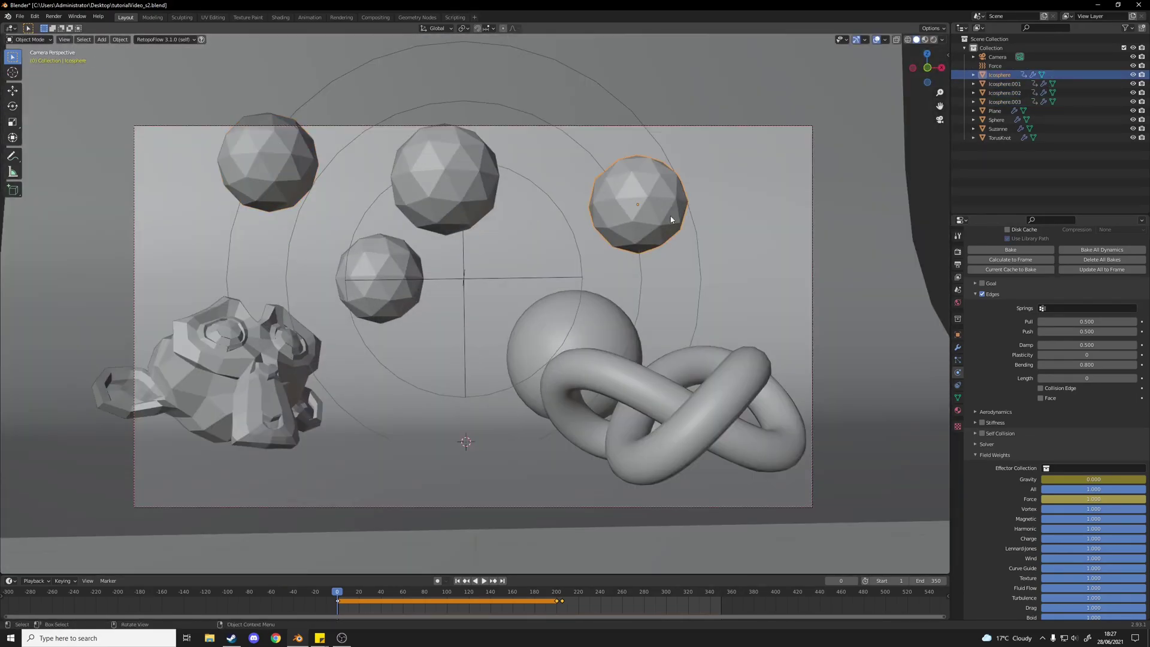
pyautogui.hotkey('shift', 'd')
pyautogui.click(644, 287)
pyautogui.moveTo(643, 286); pyautogui.dragTo(575, 392, button='middle')
pyautogui.press('g')
pyautogui.click(439, 395)
# Undo the mistaken move and shift the small rear ico sphere about 0.3 m along Y and 0.41 m down.
pyautogui.moveTo(440, 392); pyautogui.dragTo(718, 150, button='middle')
pyautogui.moveTo(415, 286); pyautogui.dragTo(411, 289)
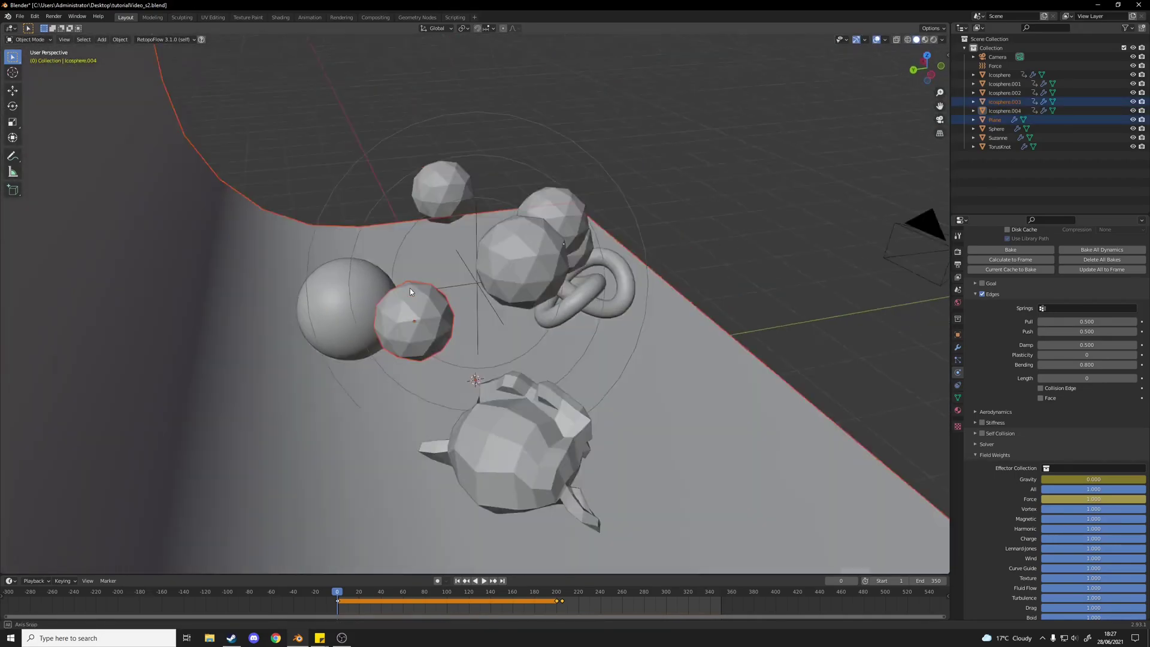
pyautogui.moveTo(410, 288); pyautogui.dragTo(450, 259, button='middle')
pyautogui.press('g')
pyautogui.click(412, 305)
pyautogui.hotkey('ctrl', 'z')
pyautogui.click(454, 273)
pyautogui.press('g')
pyautogui.click(428, 304)
pyautogui.press('KP_0')
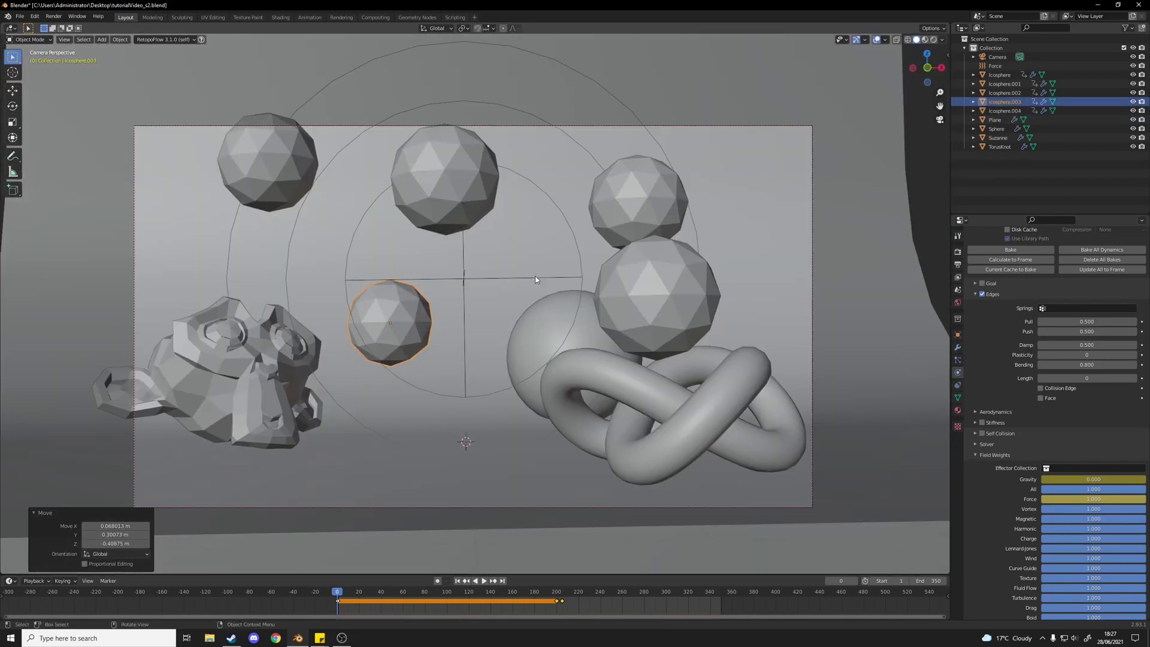
# Lower the upper-middle ico sphere slightly and move the one above the monkey head down and outward.
pyautogui.click(439, 168)
pyautogui.press('g')
pyautogui.click(441, 176)
pyautogui.click(278, 168)
pyautogui.press('g')
# Duplicate the ico sphere above the monkey head and place the copy in front of the monkey's face.
pyautogui.hotkey('shift', 'd')
pyautogui.moveTo(393, 413); pyautogui.dragTo(290, 428, button='middle')
pyautogui.press('g')
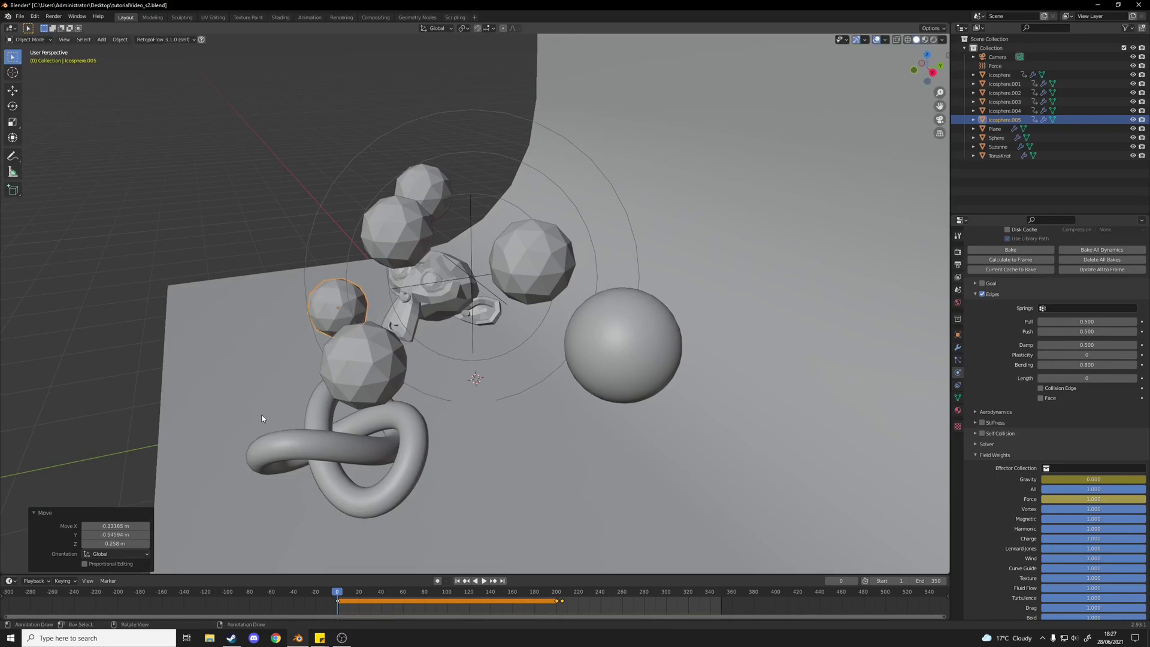
pyautogui.press('KP_0')
pyautogui.press('g')
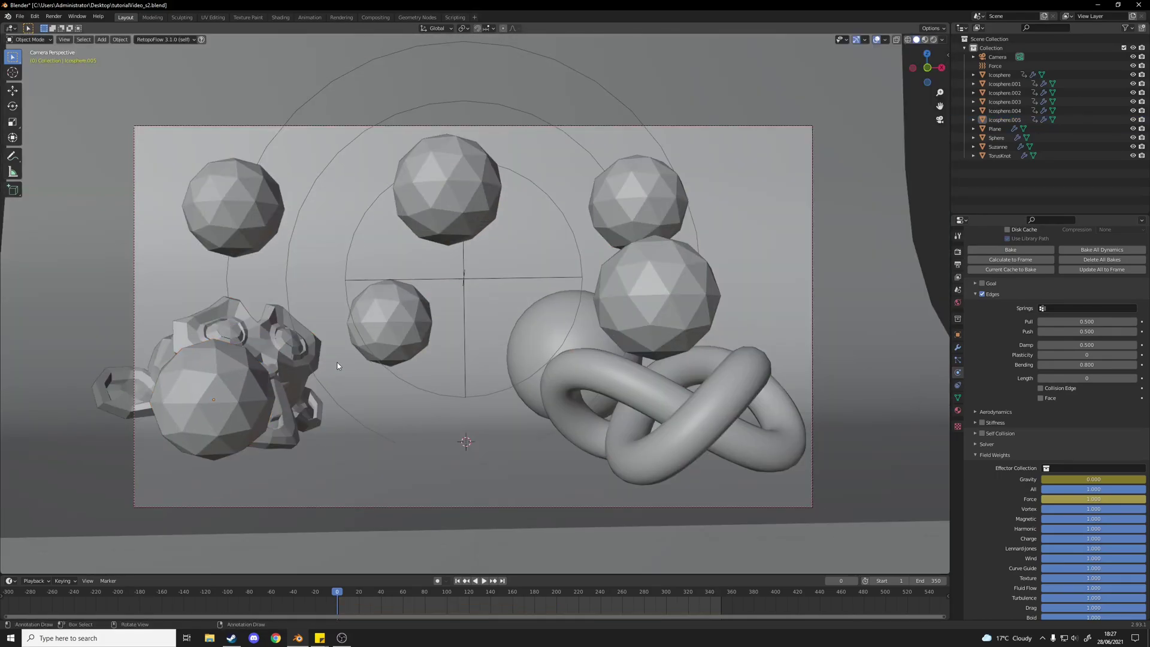
# Run the simulation with all six ico spheres, and bake all dynamics from the upper-middle sphere's soft body cache.
pyautogui.press('space')
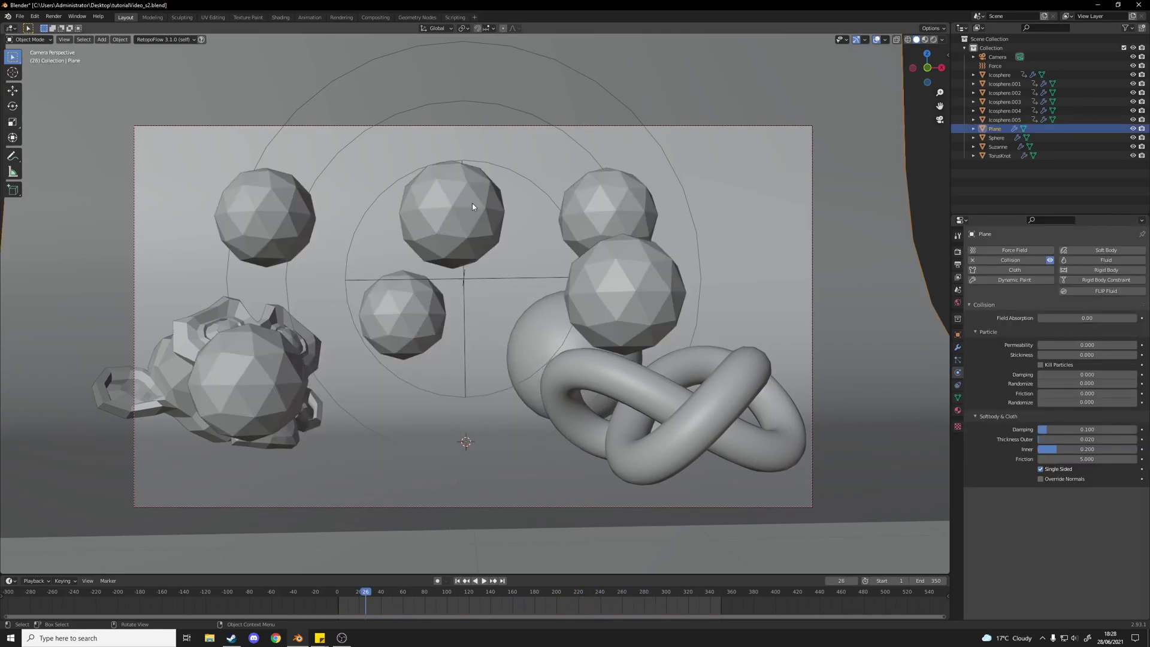
pyautogui.click(470, 204)
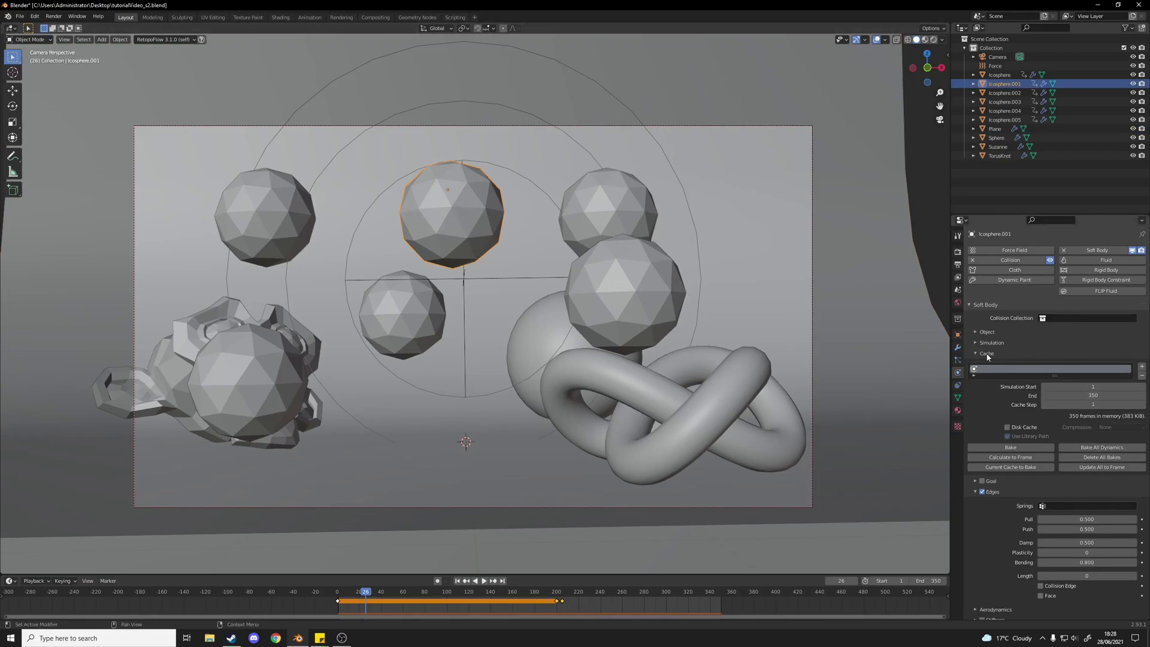
pyautogui.scroll(-1, 1027, 381)
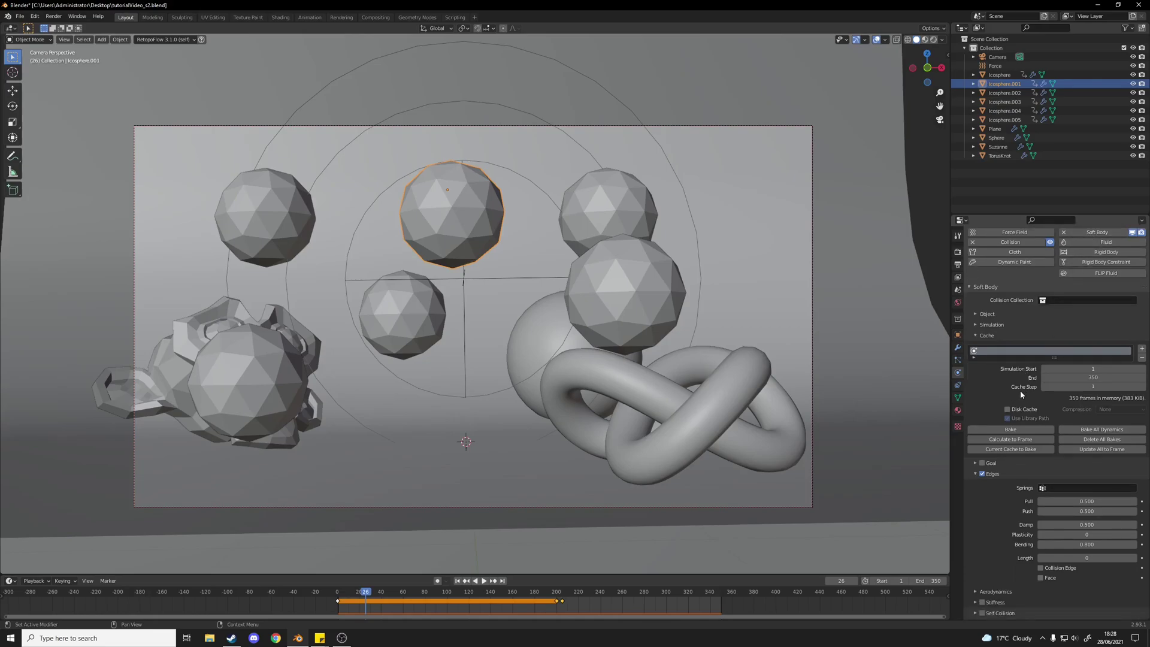
pyautogui.scroll(-1, 1089, 412)
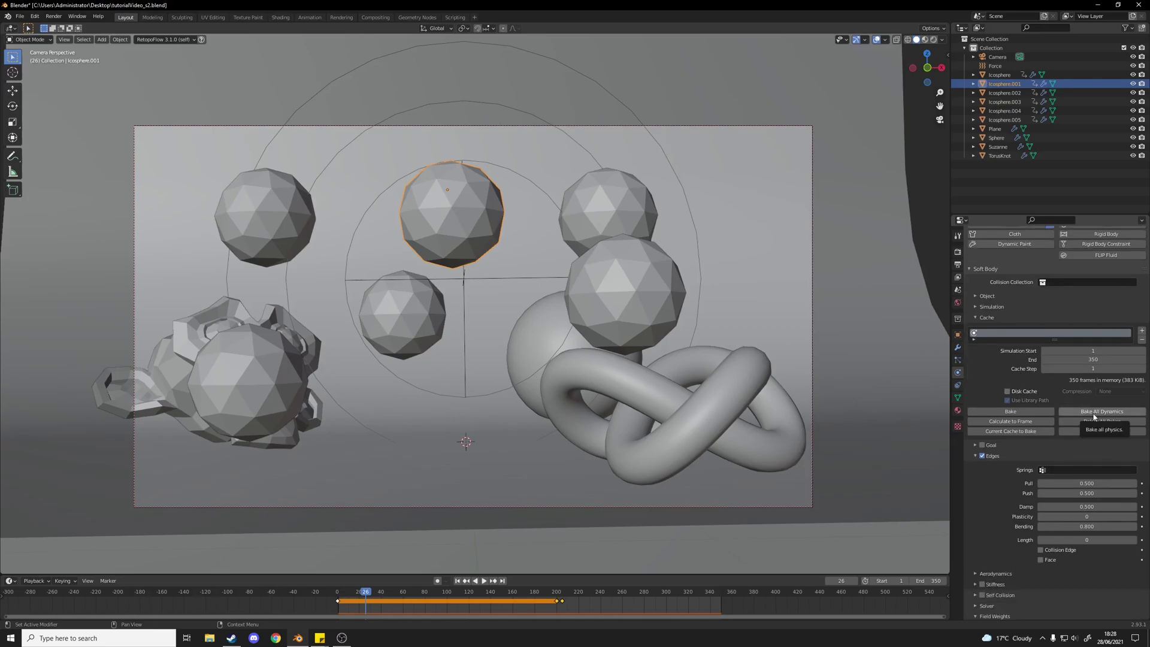
pyautogui.click(1093, 414)
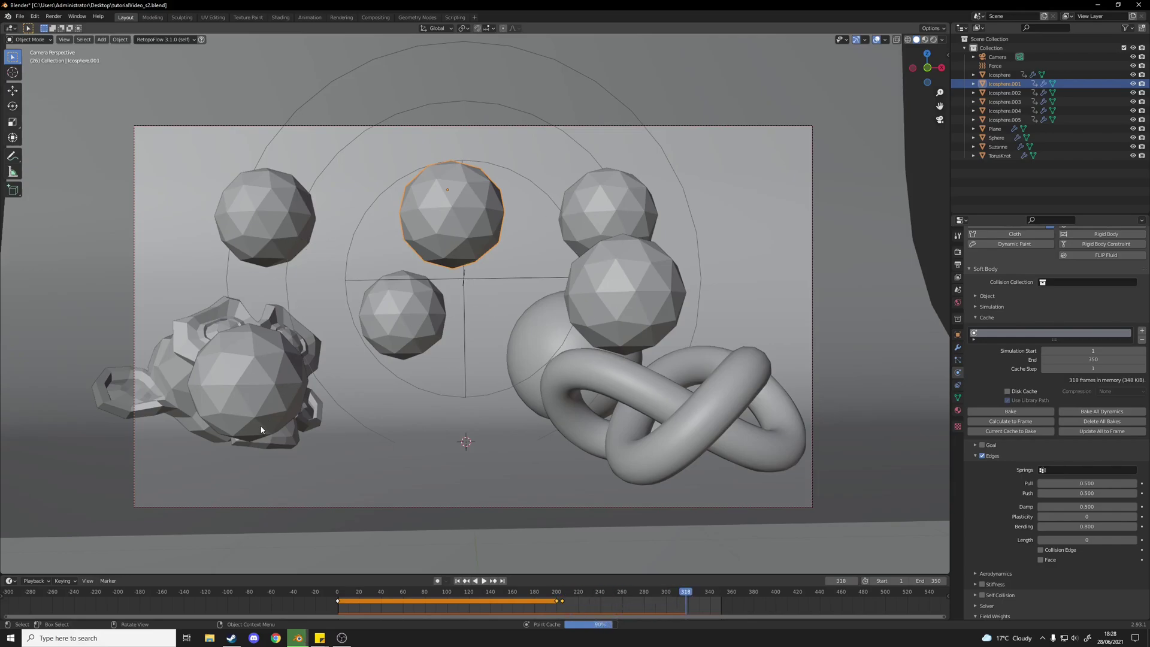
# Play back the baked simulation and inspect the scene both through the camera and from outside it.
pyautogui.click(484, 580)
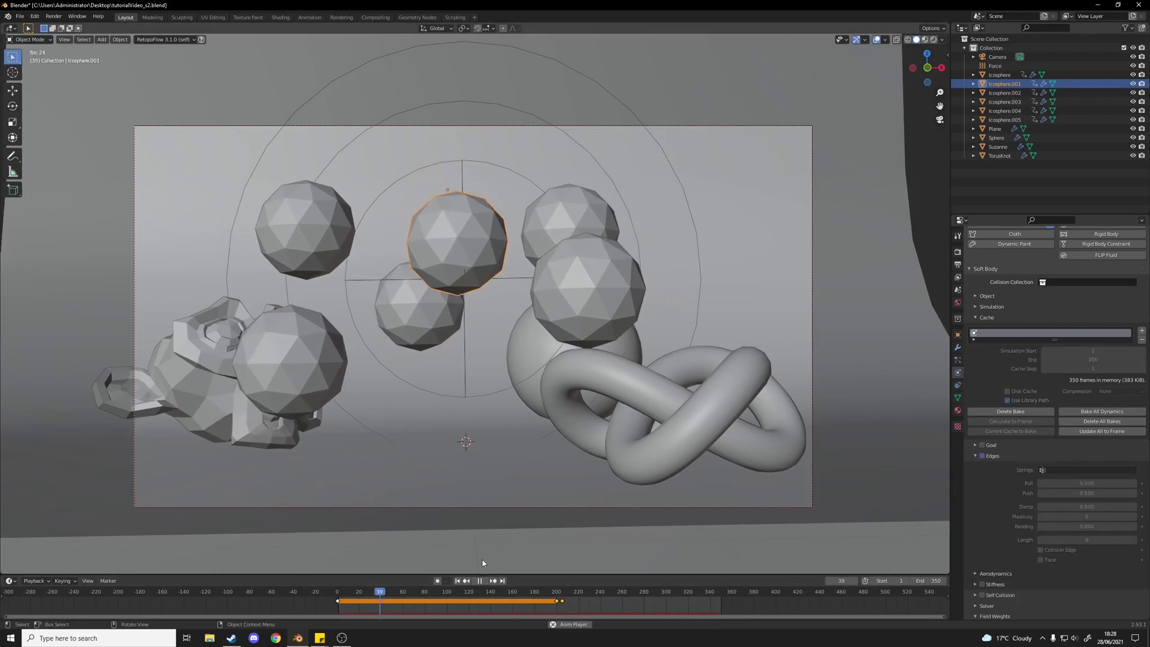
pyautogui.moveTo(483, 562); pyautogui.dragTo(645, 282, button='middle')
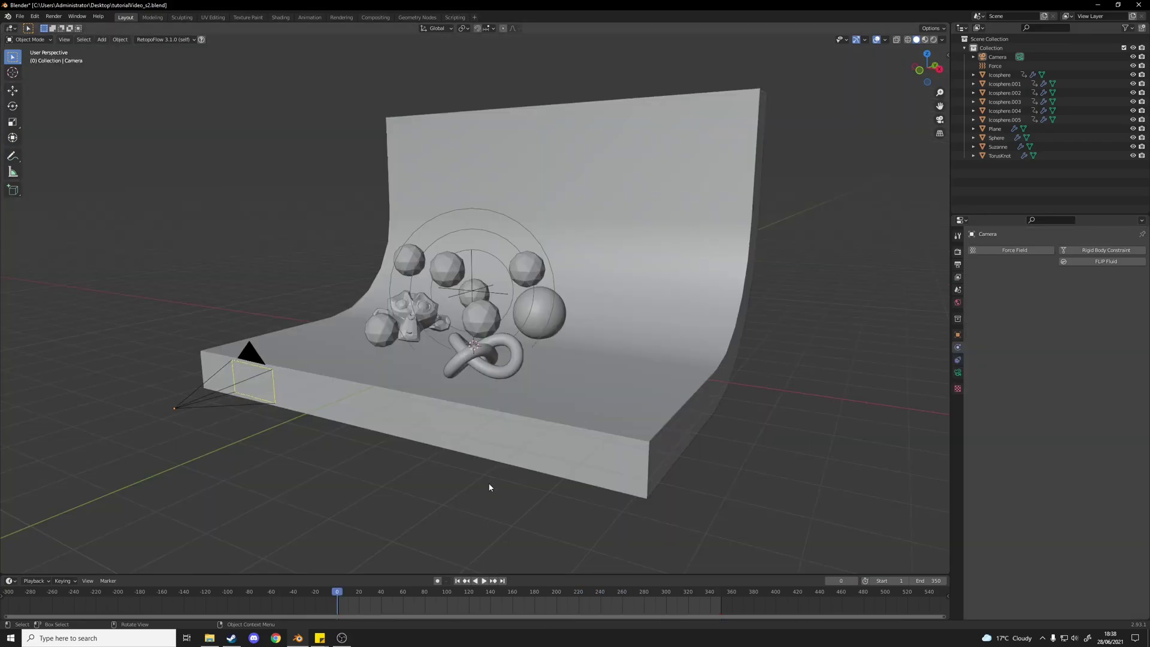
pyautogui.press('KP_0')
pyautogui.press('KP_0')
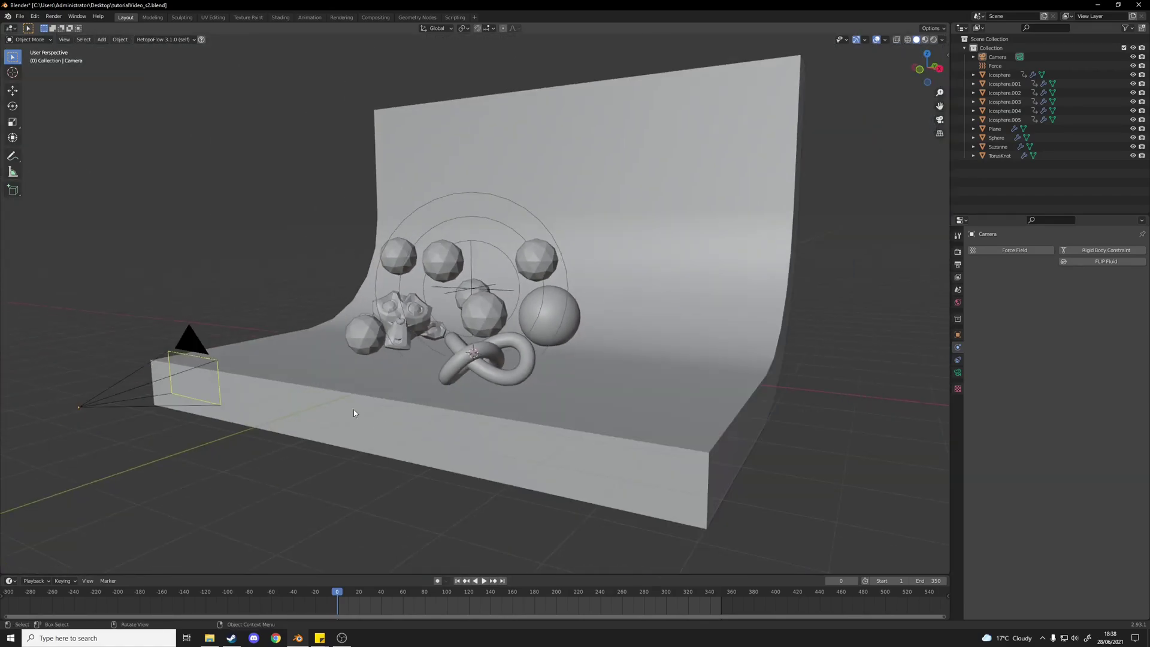
# Select the camera and insert a Location keyframe for it at frame 0, keeping its original position.
pyautogui.click(189, 342)
pyautogui.press('g')
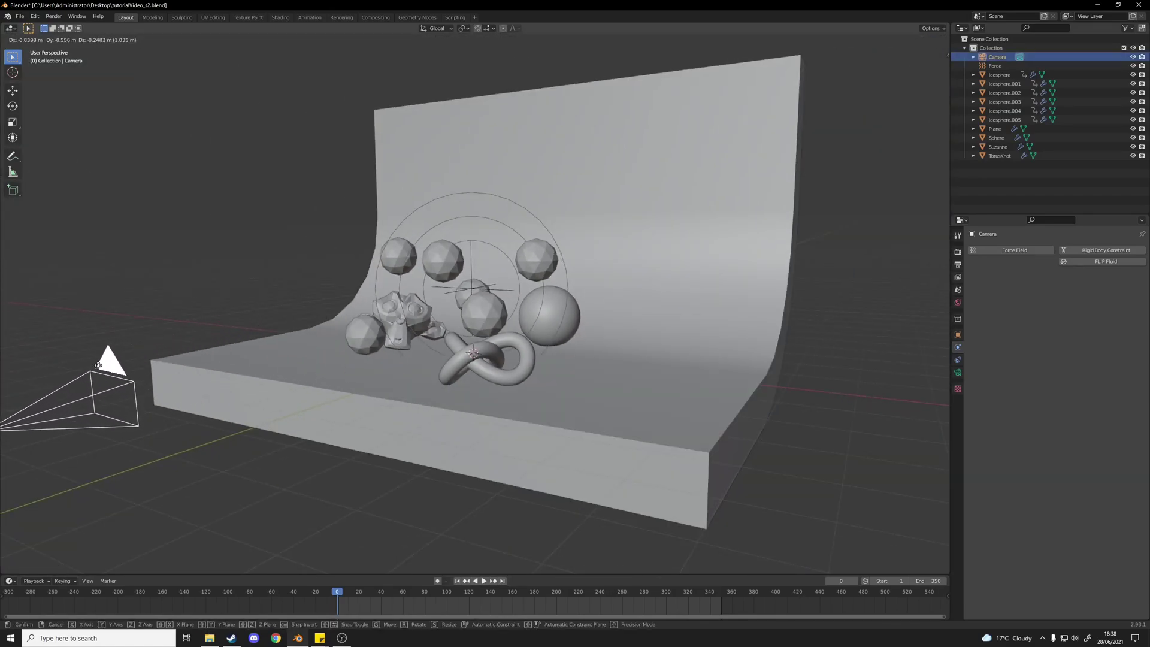
pyautogui.rightClick(98, 370)
pyautogui.press('KP_0')
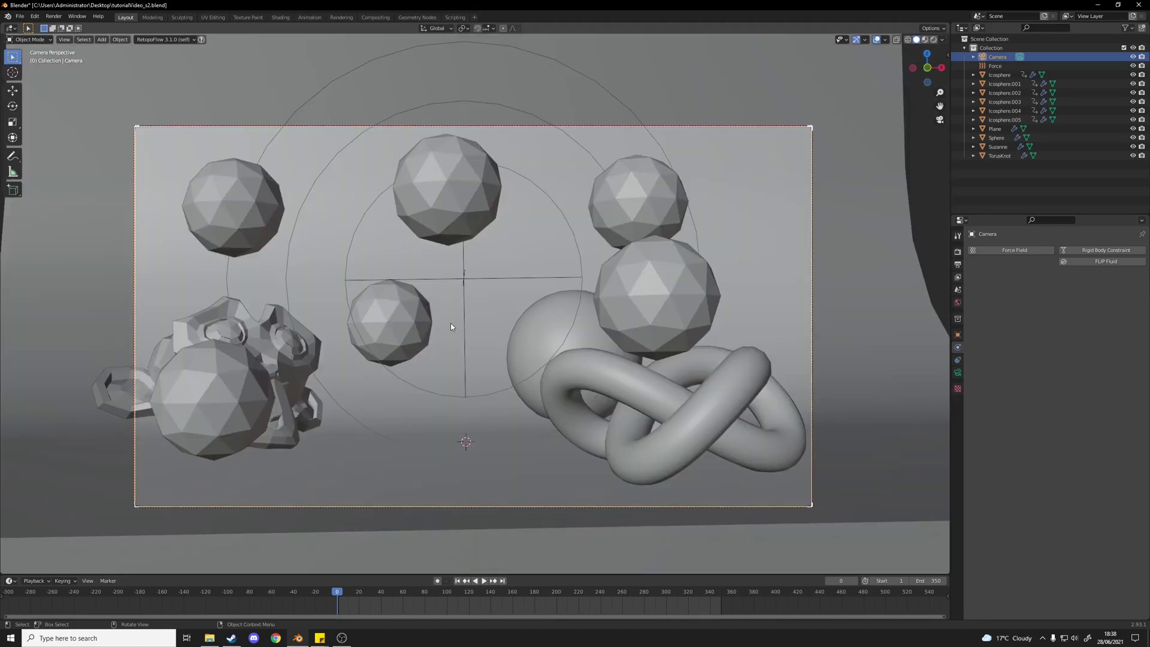
pyautogui.press('i')
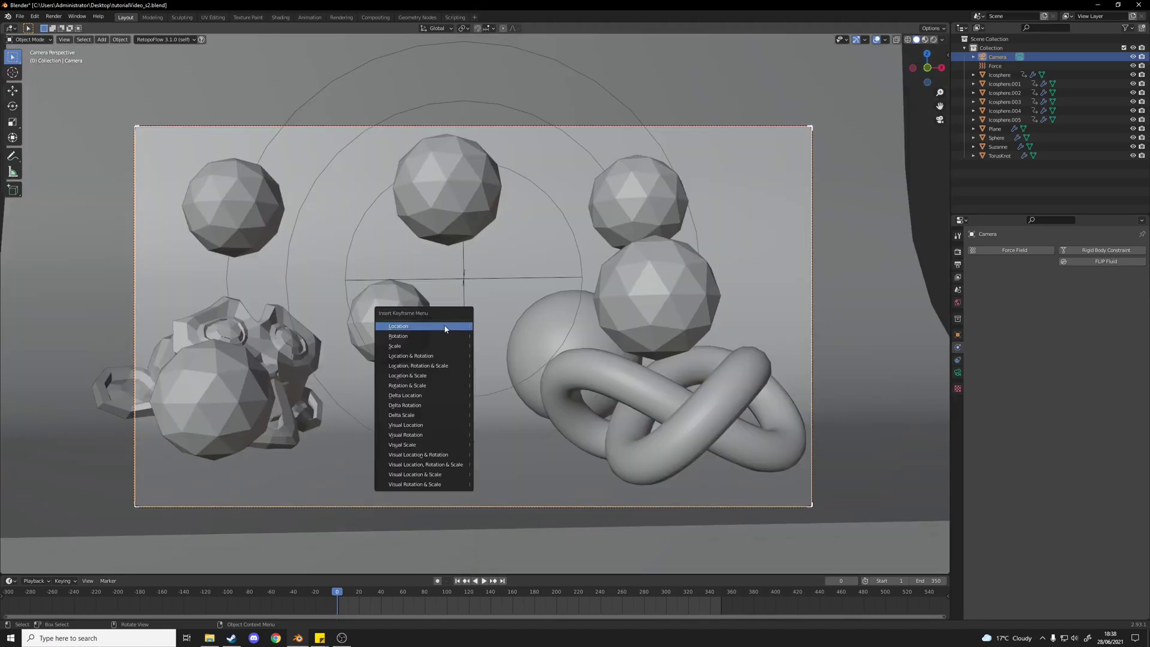
pyautogui.click(445, 329)
# At frame 200, move the camera about 1.53 m along the global Y axis toward the spheres and insert a Location keyframe.
pyautogui.press('space')
pyautogui.click(550, 606)
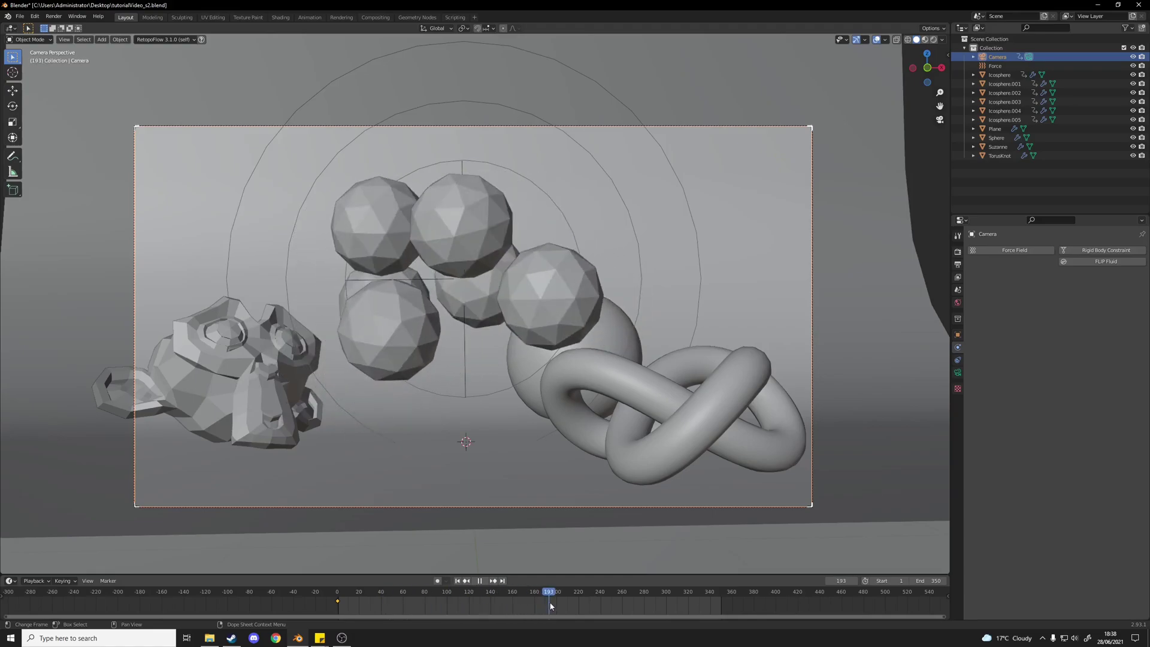
pyautogui.press('space')
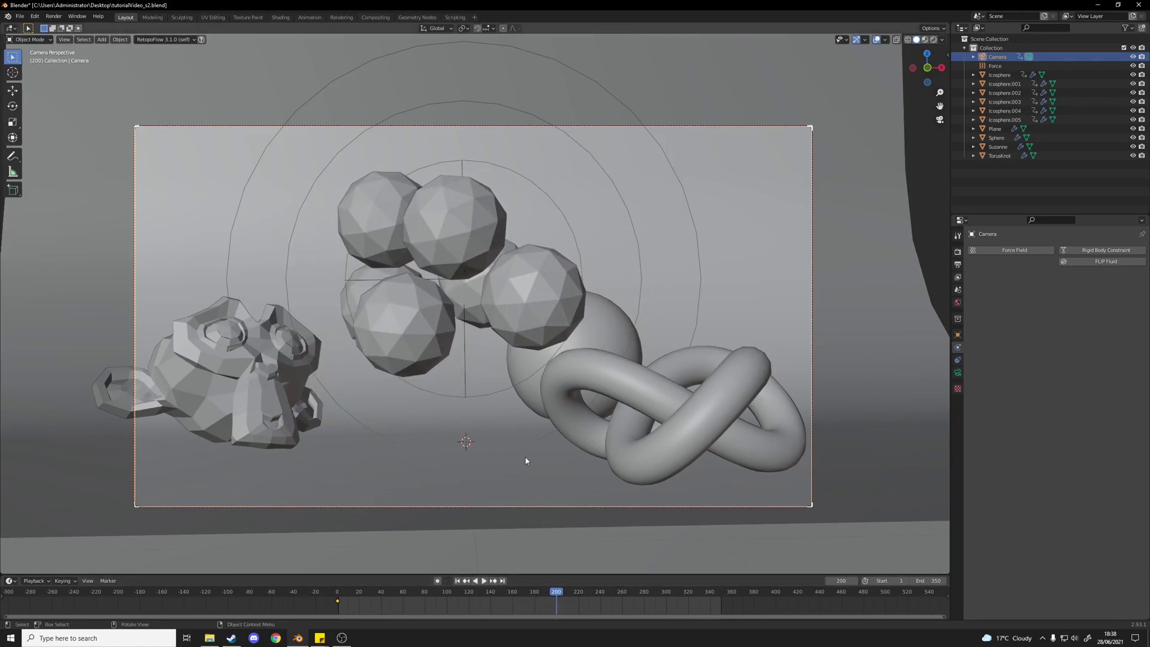
pyautogui.press('g')
pyautogui.press('y')
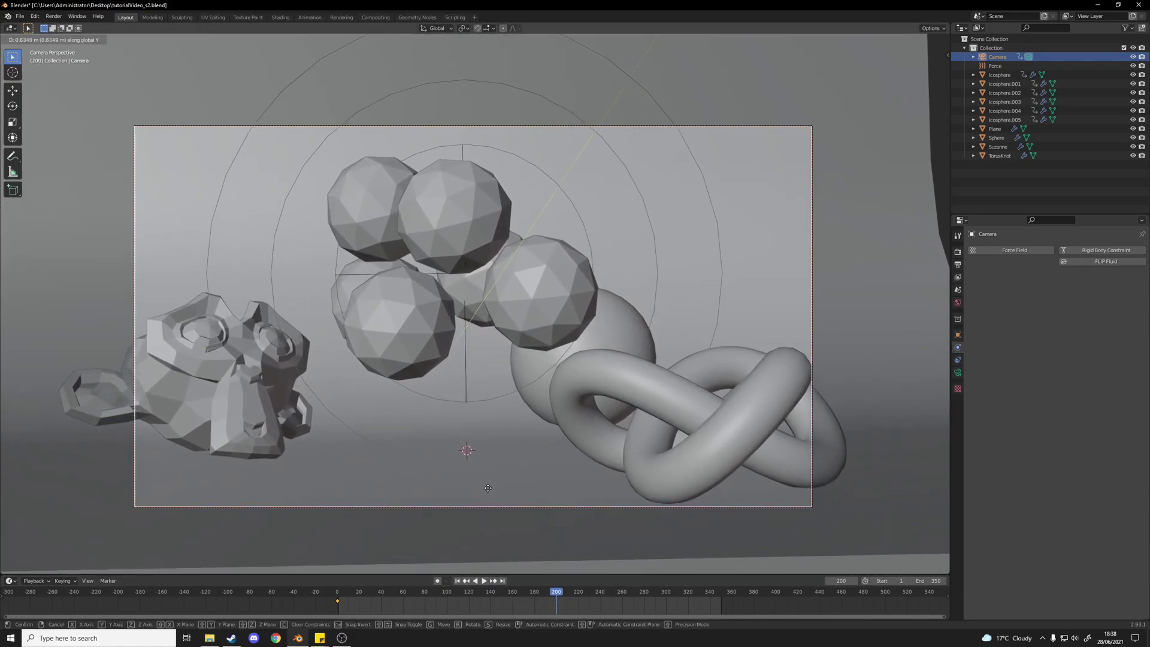
pyautogui.click(495, 495)
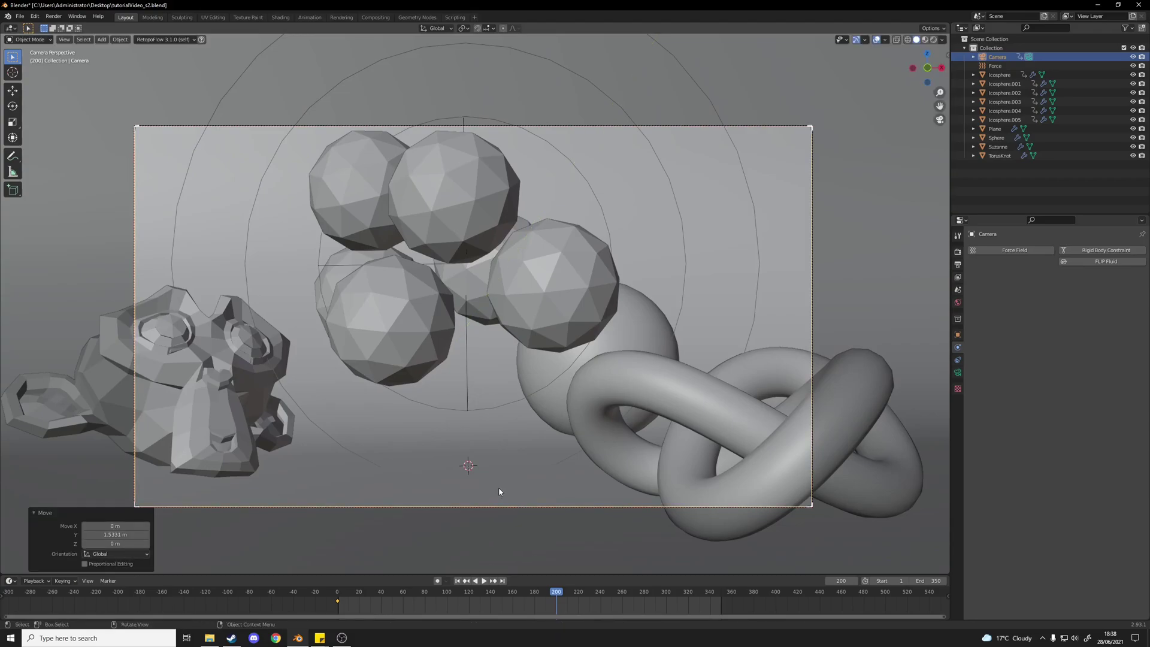
pyautogui.press('i')
pyautogui.click(479, 460)
# Check the camera motion, and copy the camera's frame 0 keyframe to the end of the animation at frame 350.
pyautogui.moveTo(553, 591)
pyautogui.mouseDown()
pyautogui.moveTo(341, 587)
pyautogui.moveTo(558, 589)
pyautogui.mouseUp()
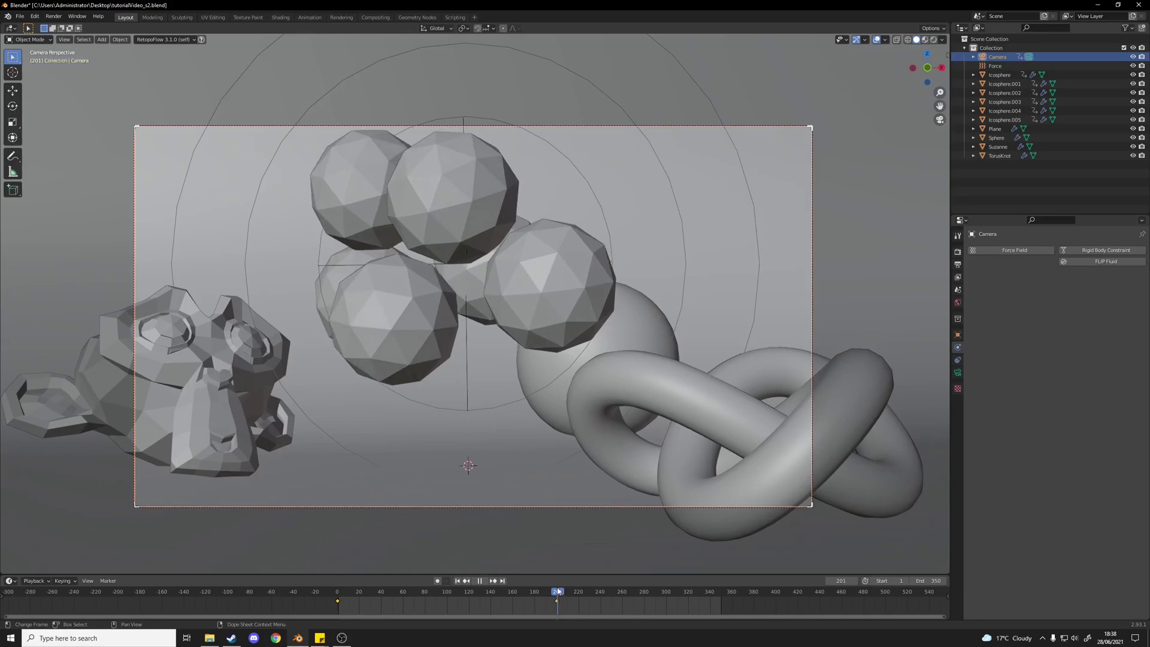
pyautogui.click(338, 599)
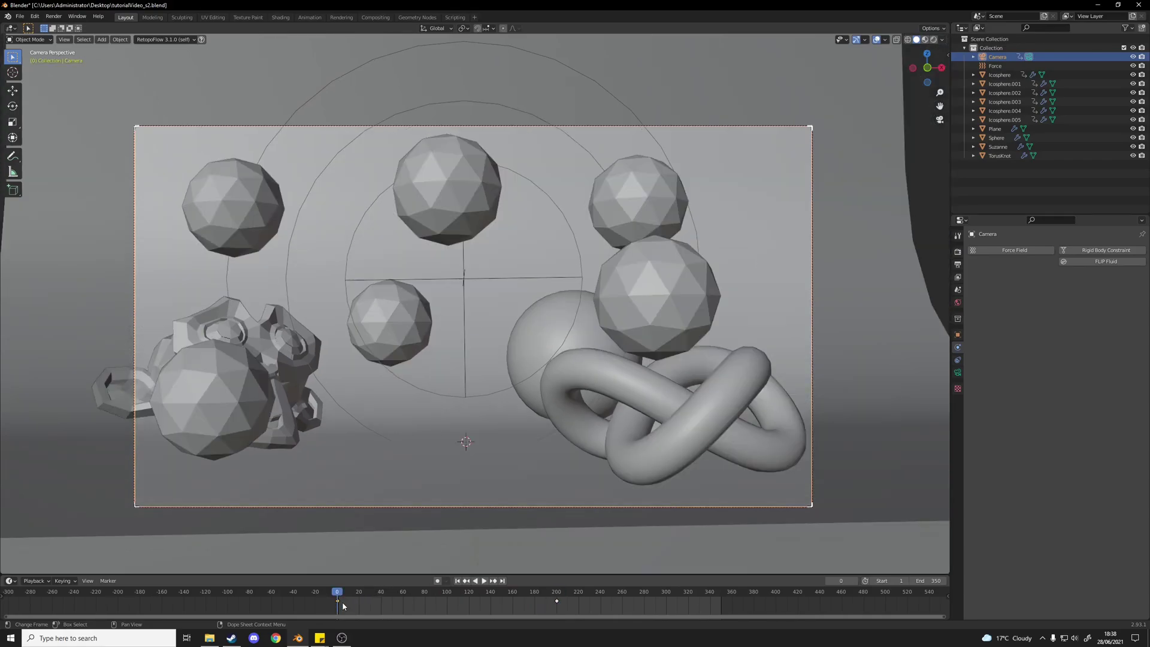
pyautogui.moveTo(343, 601); pyautogui.dragTo(564, 608)
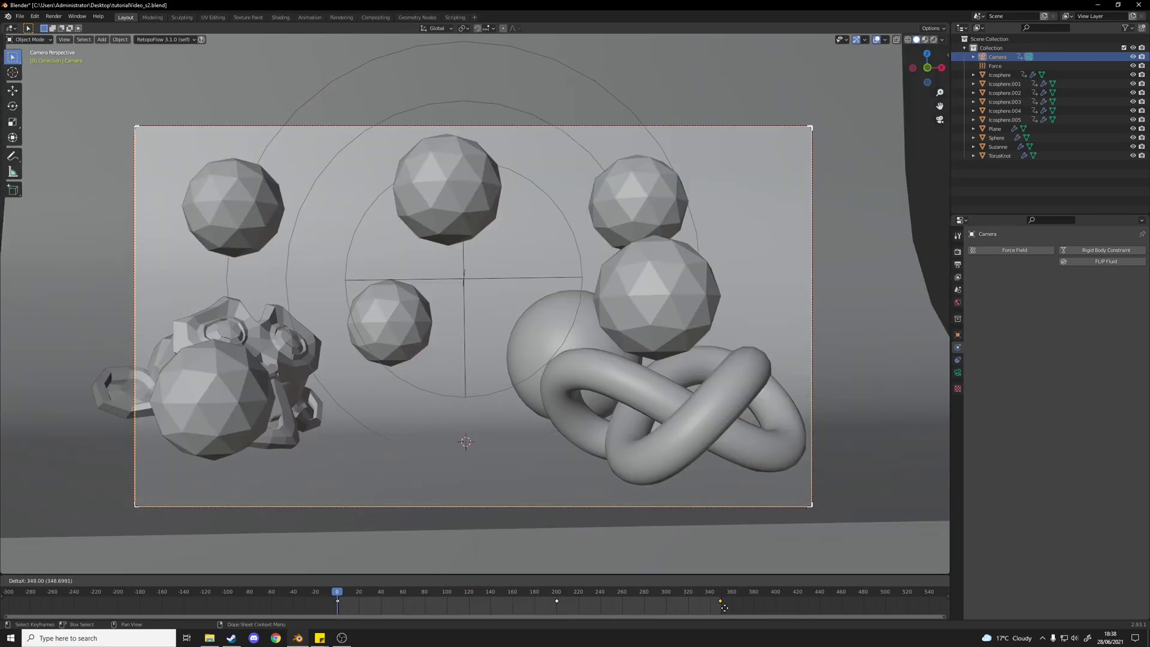
pyautogui.moveTo(724, 608); pyautogui.dragTo(725, 608)
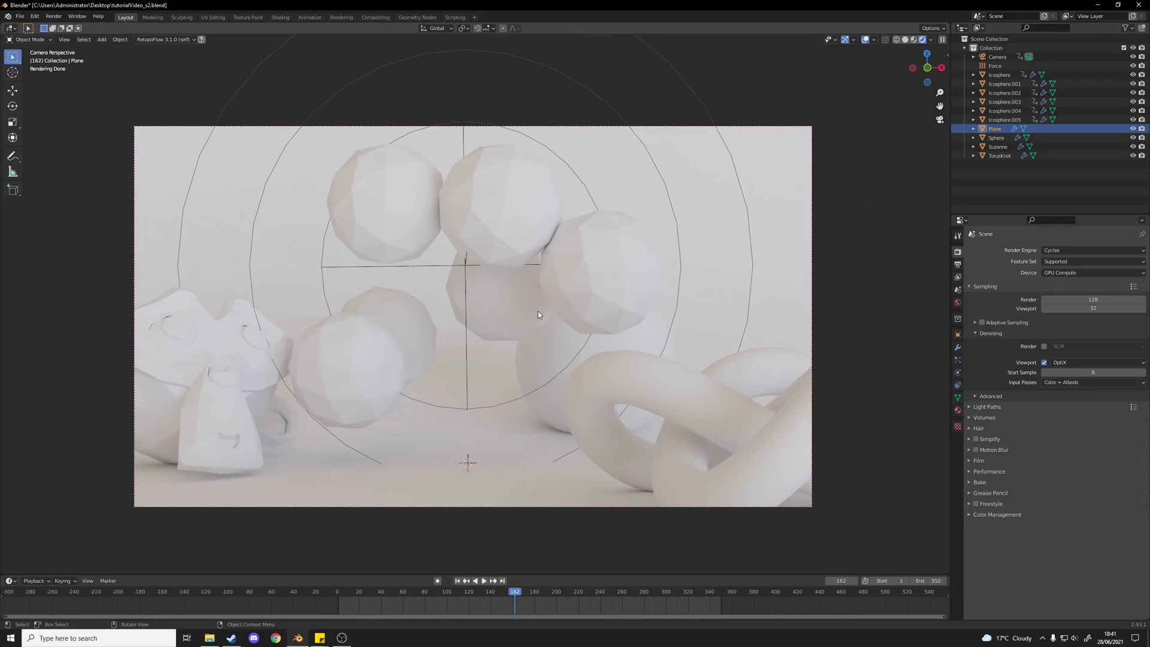
# Create a new material on the background plane and name it Gold.
pyautogui.rightClick(503, 315)
pyautogui.click(957, 410)
pyautogui.click(1002, 280)
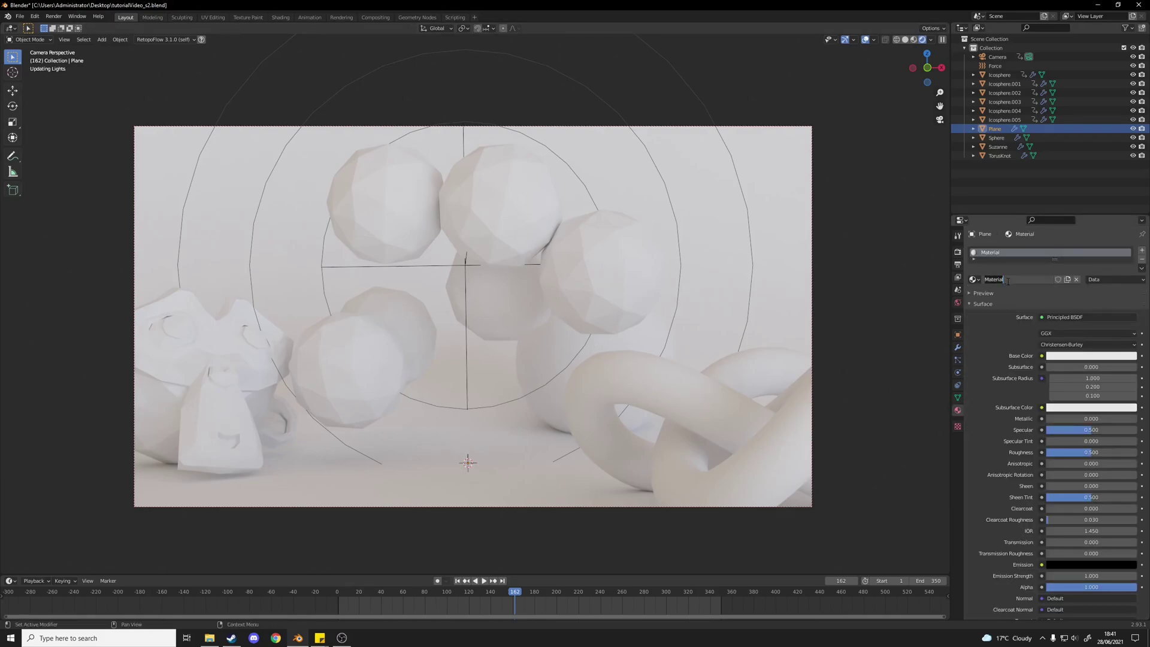
pyautogui.doubleClick(1012, 279)
pyautogui.write('Gold')
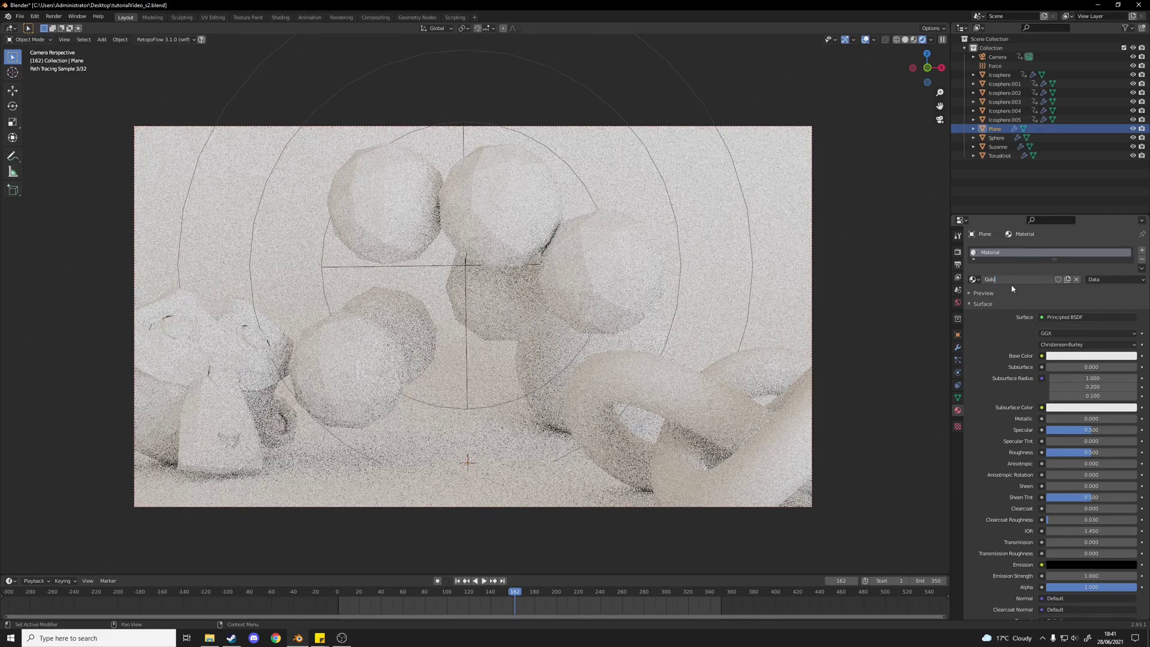
pyautogui.press('Return')
# Assign the Gold material to the right and upper-middle ico spheres and set its base color to a pale golden yellow.
pyautogui.moveTo(973, 279); pyautogui.dragTo(616, 265)
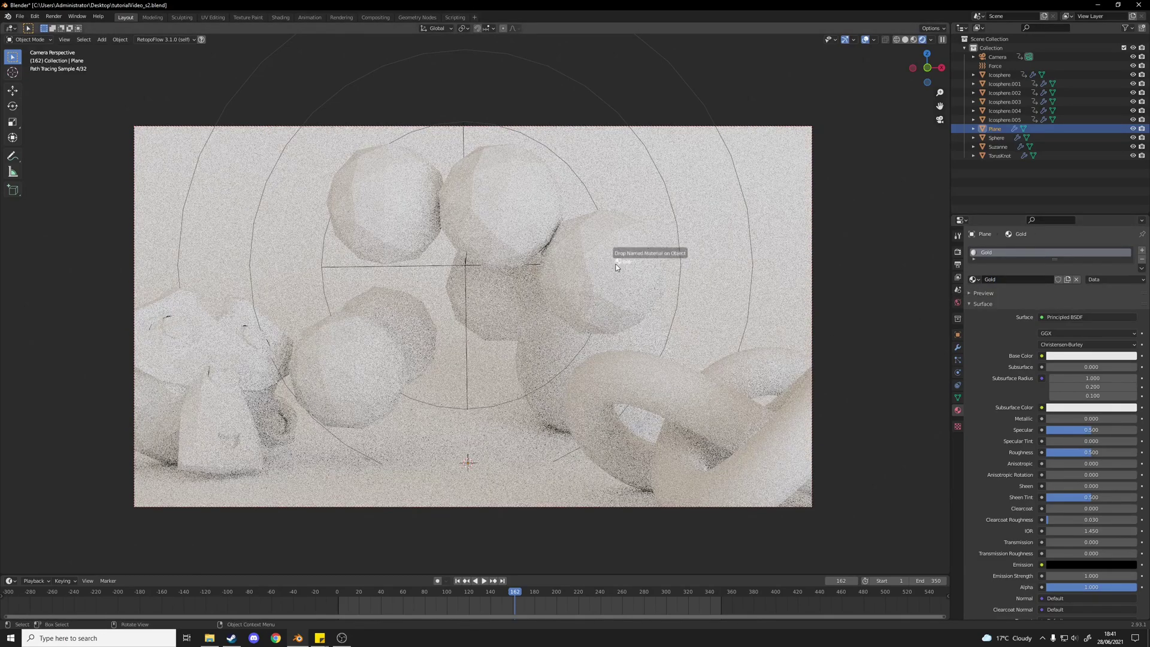
pyautogui.moveTo(976, 280); pyautogui.dragTo(504, 217)
pyautogui.click(1069, 355)
pyautogui.click(1079, 270)
# Unlink the Gold material from the background plane.
pyautogui.click(745, 252)
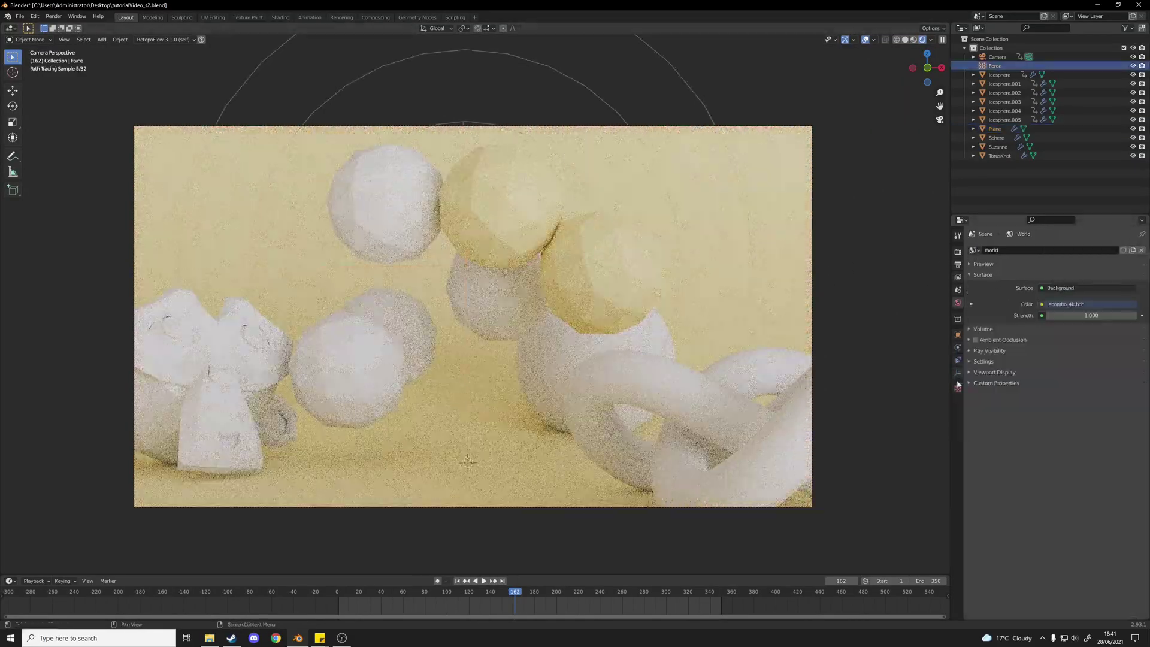
pyautogui.click(746, 252)
pyautogui.click(1076, 279)
# Assign the Gold material to the remaining ico spheres and the smooth sphere behind the torus knot.
pyautogui.click(604, 276)
pyautogui.moveTo(977, 281); pyautogui.dragTo(491, 305)
pyautogui.moveTo(976, 280); pyautogui.dragTo(548, 360)
pyautogui.moveTo(976, 280); pyautogui.dragTo(407, 317)
pyautogui.moveTo(976, 280); pyautogui.dragTo(335, 370)
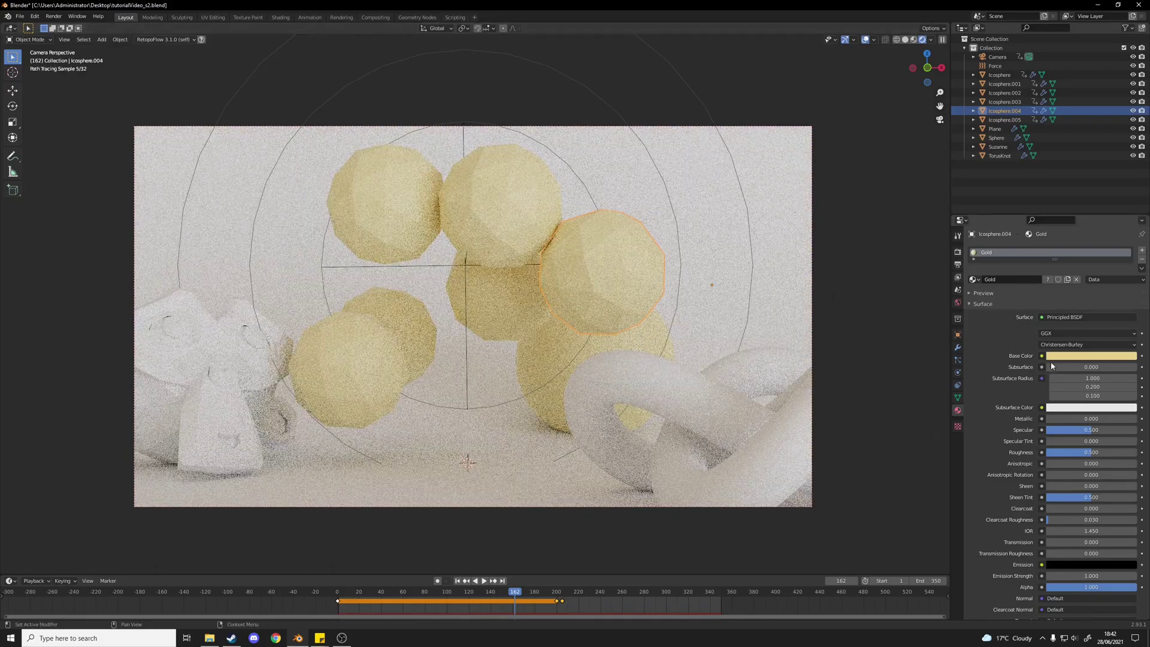
# Set the Gold material's metallic to 1.000 and roughness to 0.303, and lower its base color saturation slightly.
pyautogui.moveTo(1072, 419); pyautogui.dragTo(1135, 419)
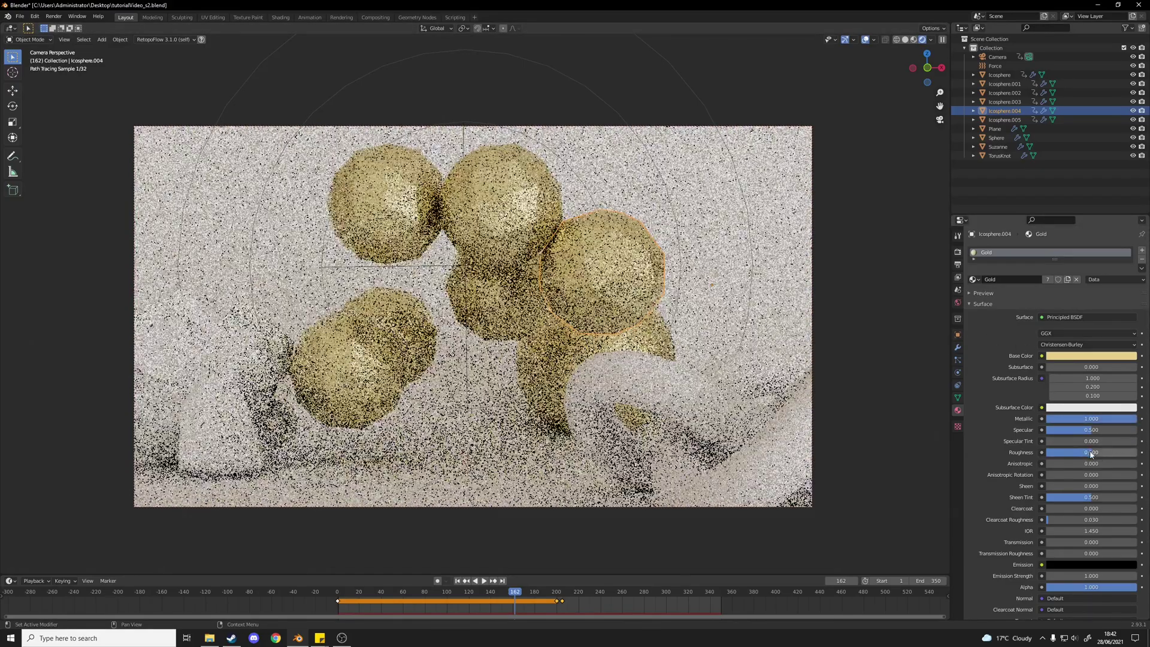
pyautogui.moveTo(1091, 454); pyautogui.dragTo(1072, 453)
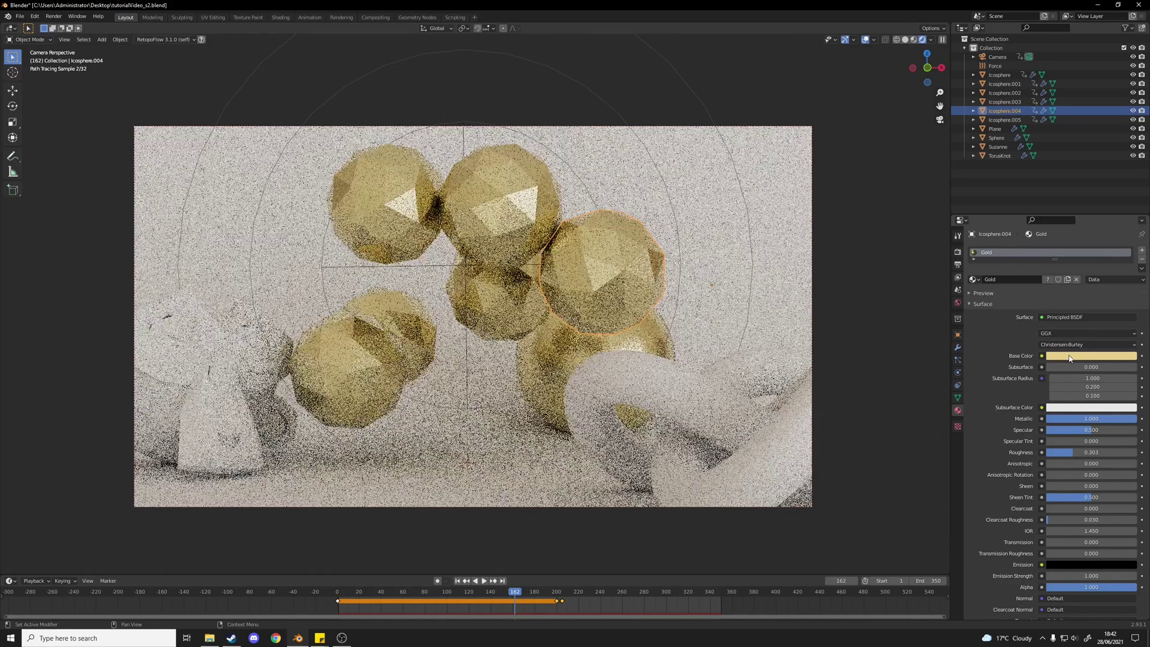
pyautogui.click(1089, 355)
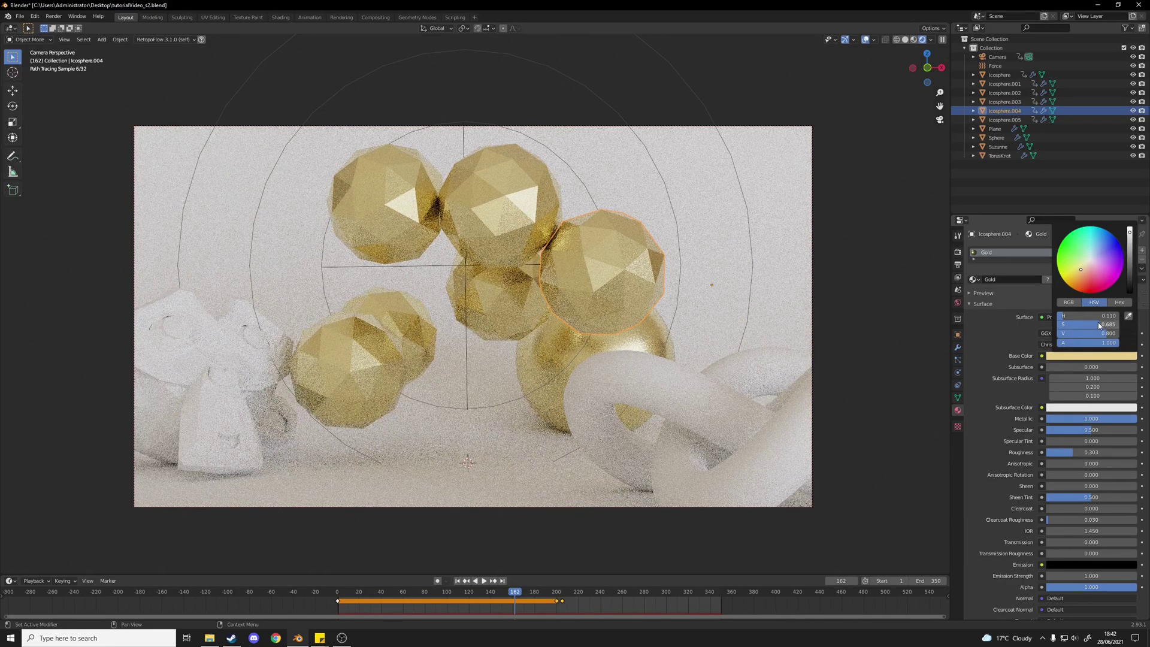
pyautogui.moveTo(1098, 324); pyautogui.dragTo(1088, 325)
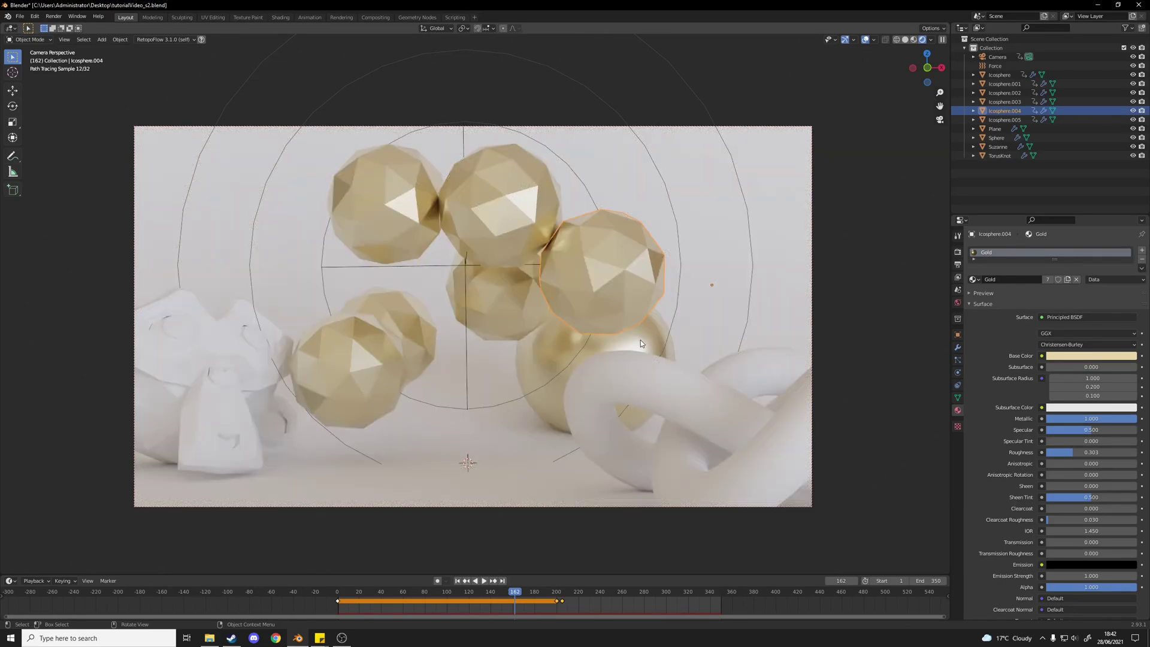
# Unlink the Gold material from the smooth sphere behind the torus knot.
pyautogui.click(655, 334)
pyautogui.press('a')
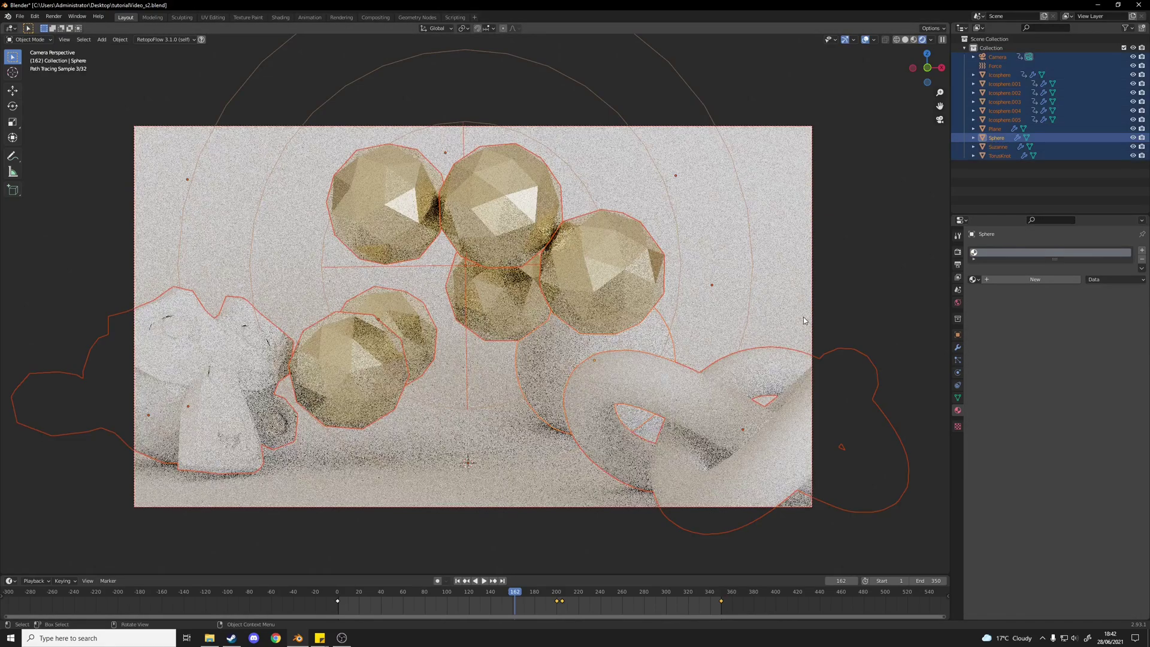
# Create a new material named Background on the plane and give it a light blue base color.
pyautogui.click(776, 195)
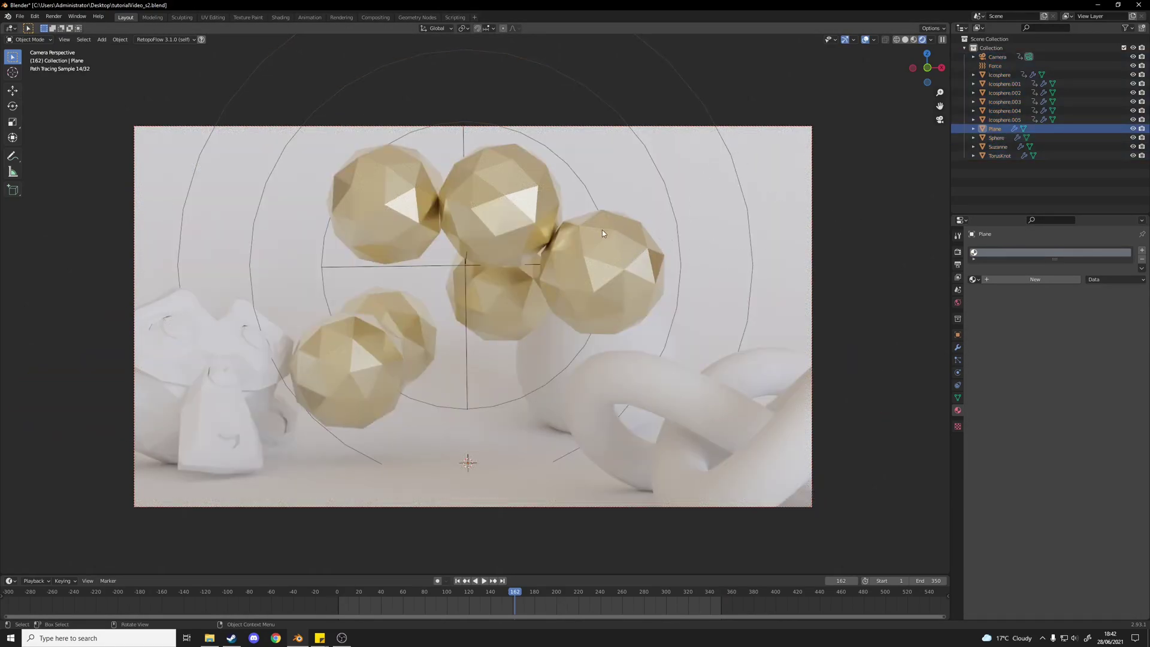
pyautogui.click(1022, 281)
pyautogui.click(1016, 279)
pyautogui.write('B')
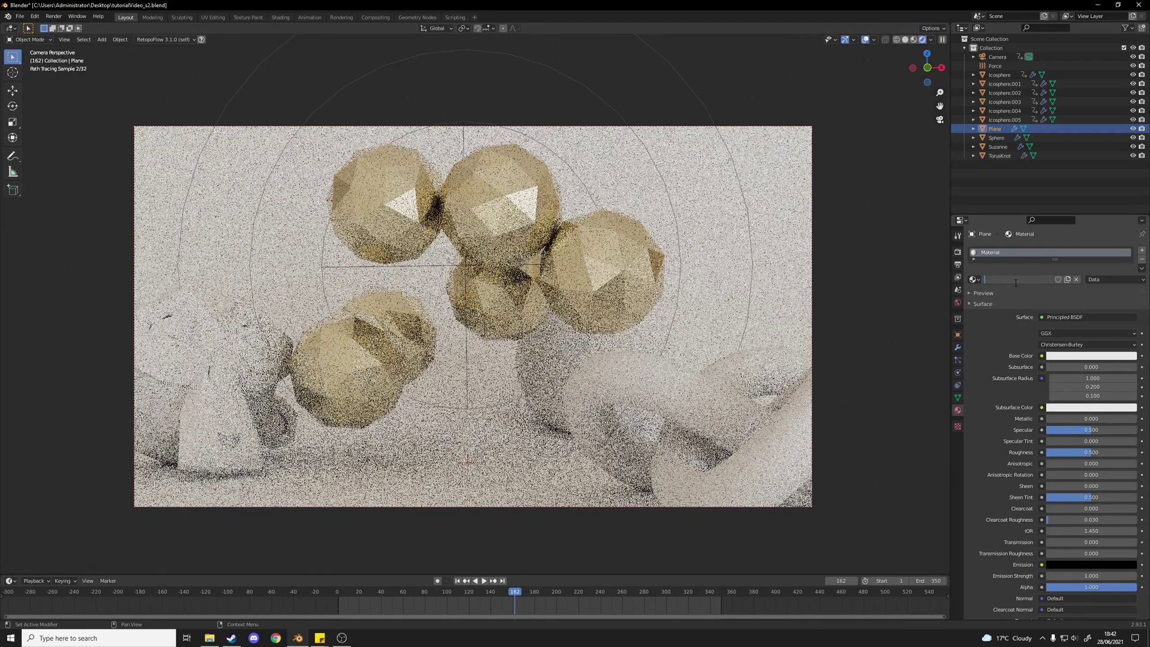
pyautogui.write('ackground')
pyautogui.press('Return')
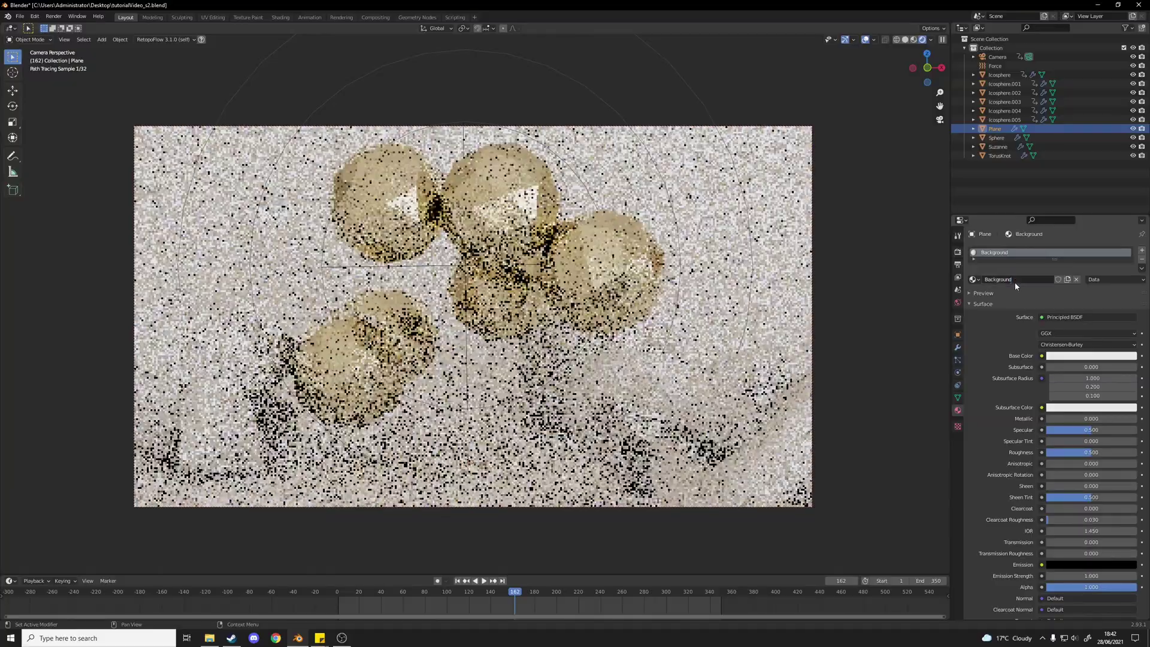
pyautogui.click(1078, 355)
pyautogui.moveTo(1092, 258); pyautogui.dragTo(1095, 250)
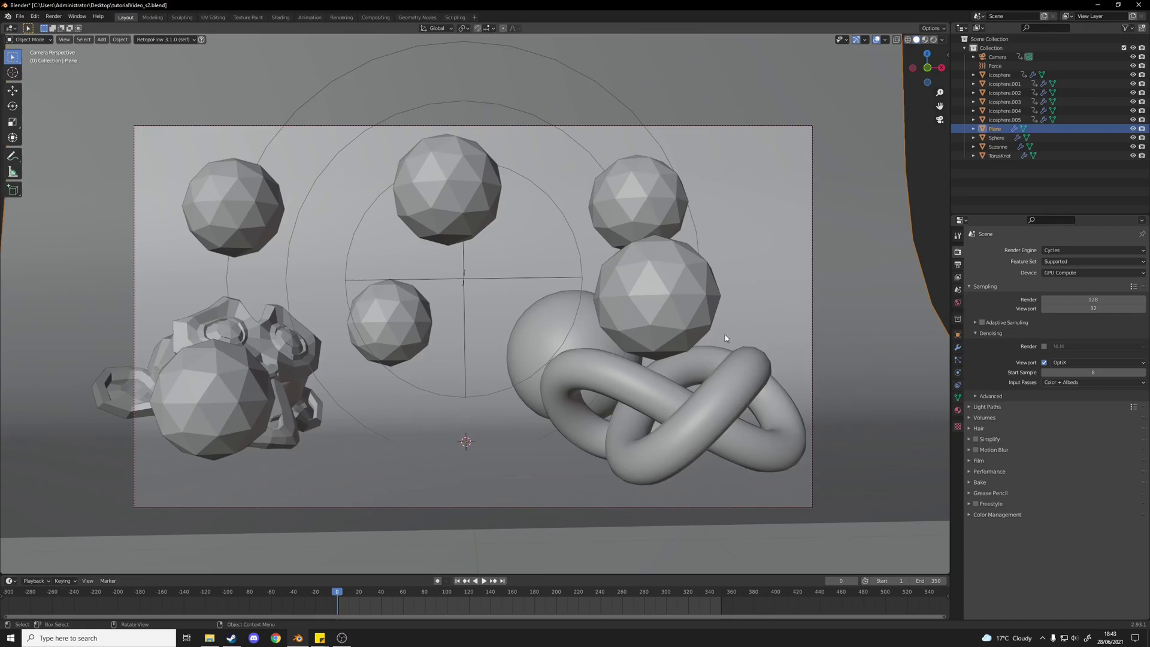
# Set the Cycles render samples to 40, and enable OptiX render denoising and adaptive sampling.
pyautogui.click(1063, 299)
pyautogui.write('4')
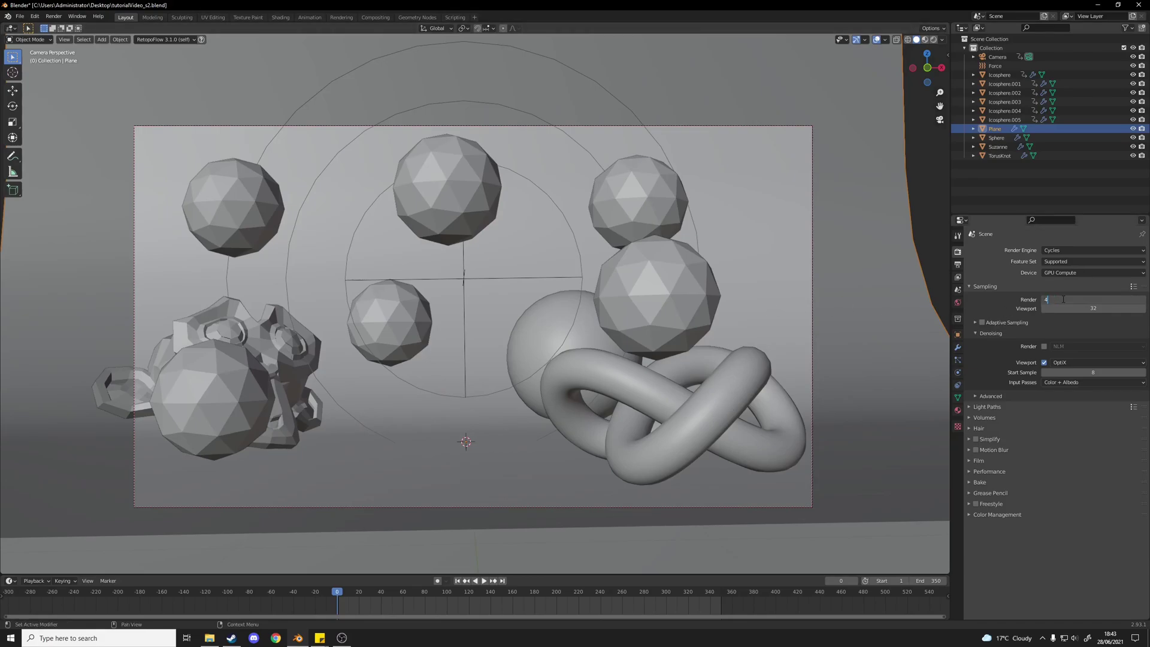
pyautogui.write('0')
pyautogui.press('Return')
pyautogui.click(1044, 347)
pyautogui.click(984, 325)
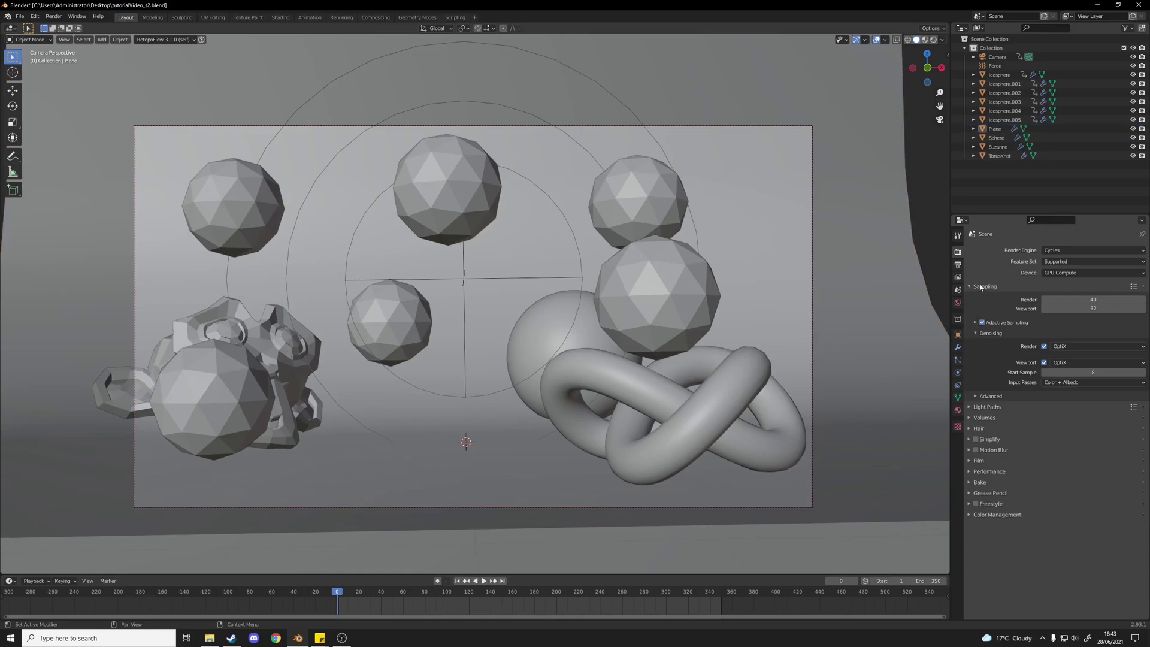
# Set the render output to the FFmpeg Video file format and choose a video file on the Desktop as the output path.
pyautogui.click(957, 265)
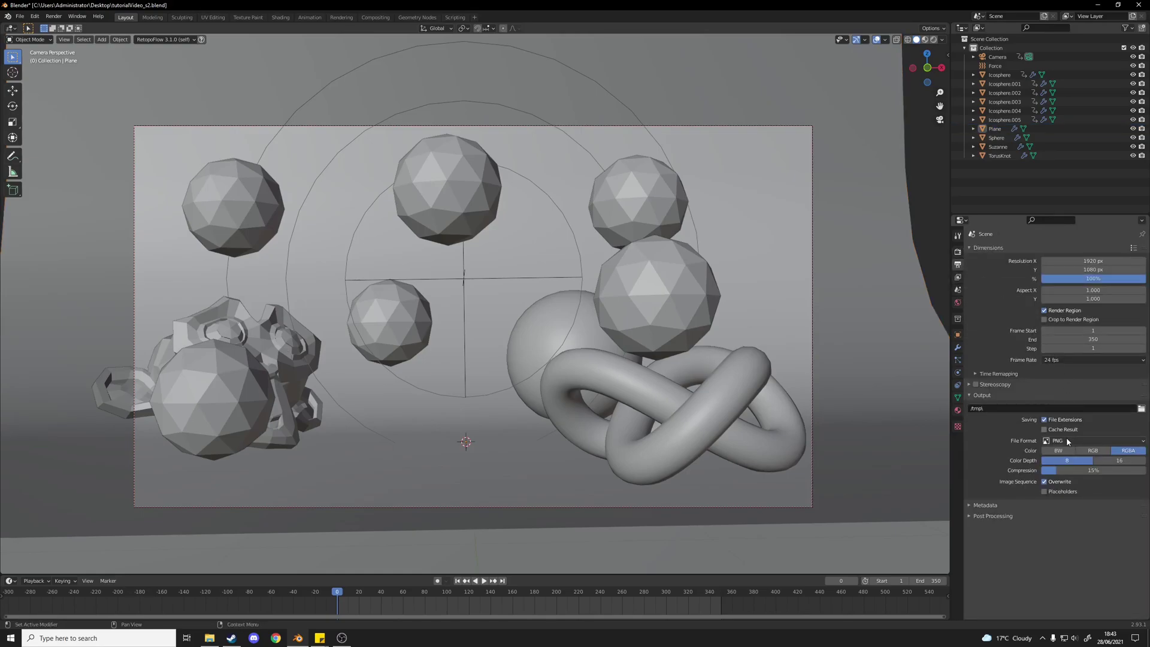
pyautogui.click(1065, 441)
pyautogui.click(1125, 491)
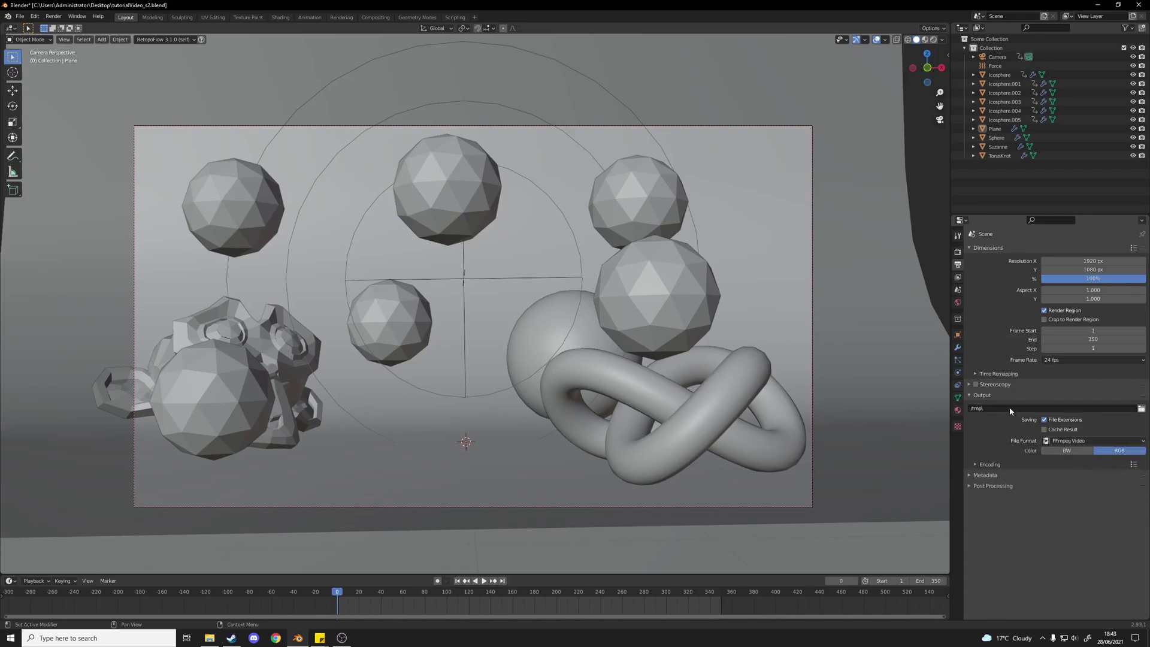
pyautogui.click(1140, 409)
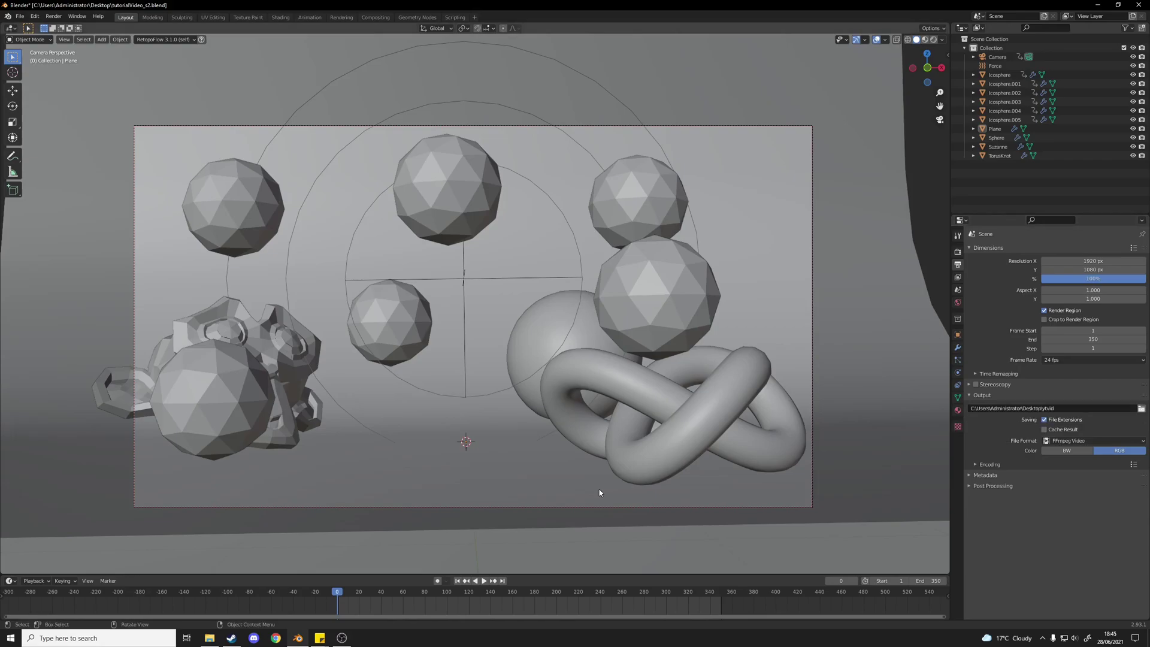
# Enable compositing nodes for the scene and move the Render Layers node away from the Composite node to make room.
pyautogui.click(376, 18)
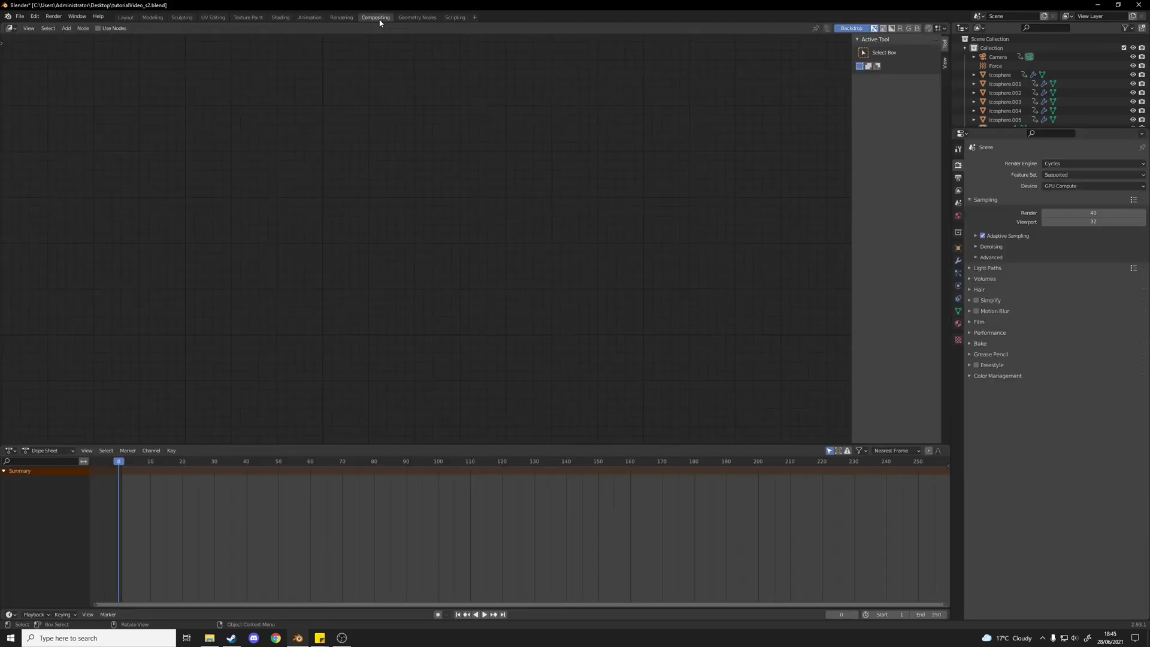
pyautogui.click(106, 30)
pyautogui.moveTo(383, 158); pyautogui.dragTo(192, 161)
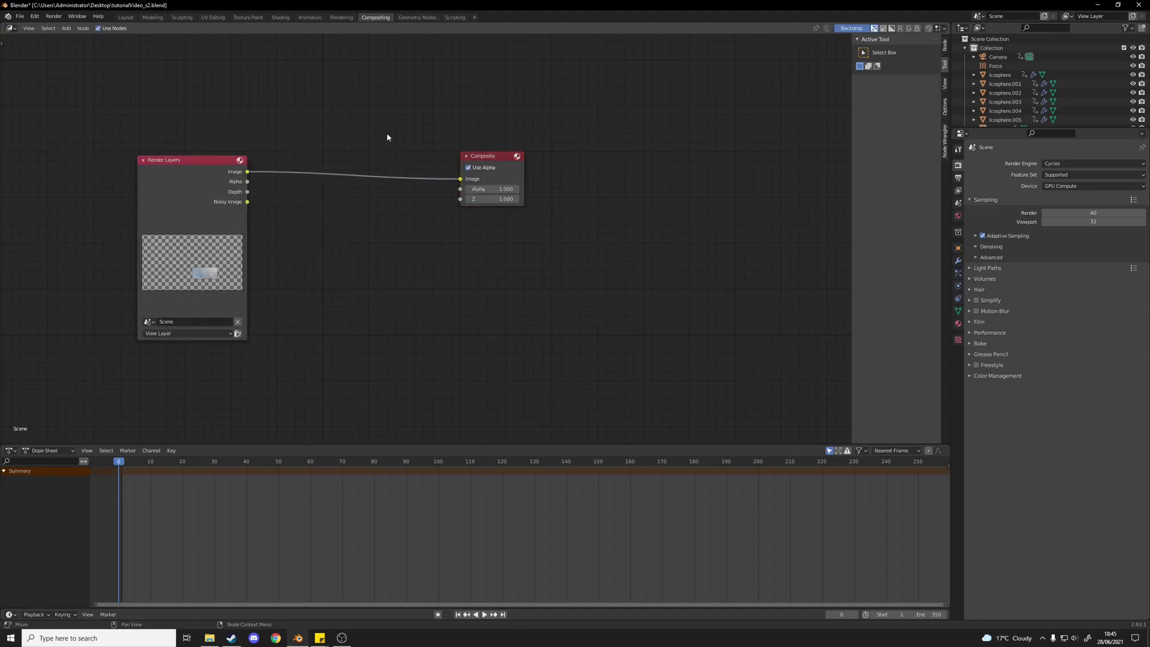
pyautogui.scroll(3, 282, 188)
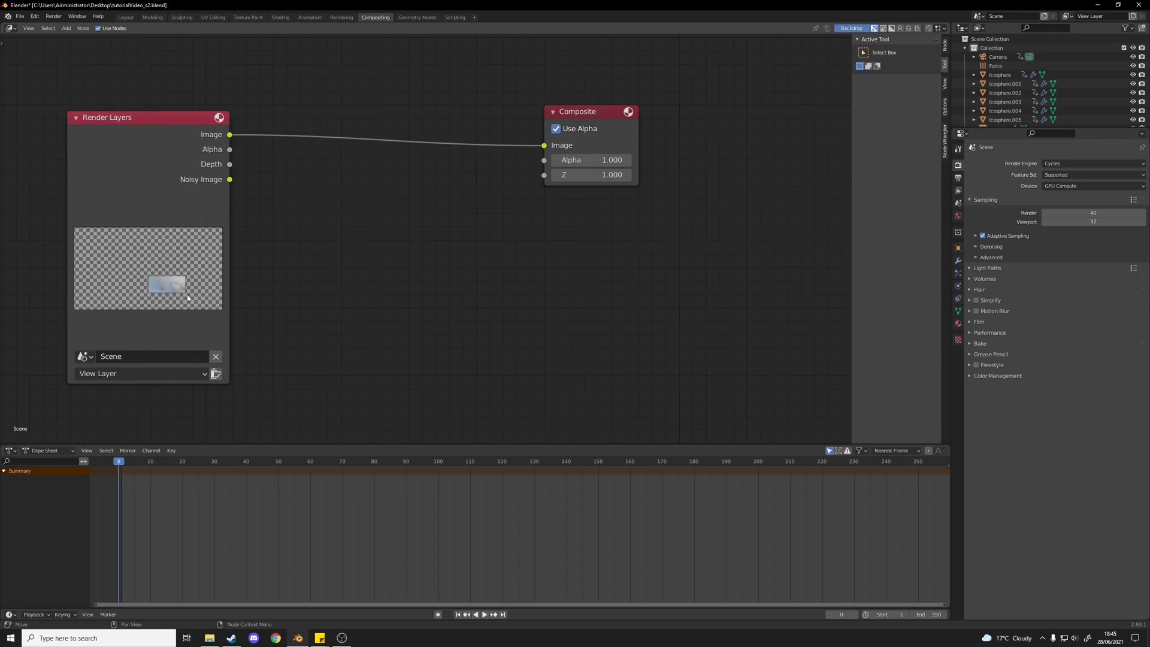
# Render frame 0 as a still image, look over the result, and close the render window.
pyautogui.press('F12')
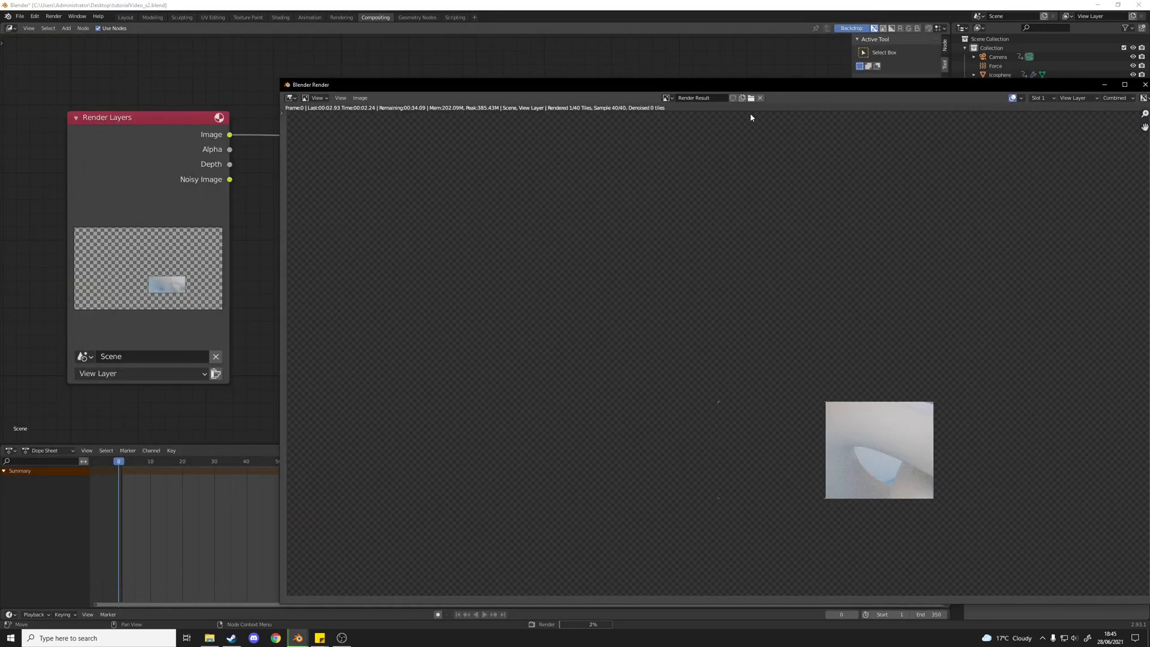
pyautogui.moveTo(995, 85); pyautogui.dragTo(942, 86)
pyautogui.scroll(-2, 917, 139)
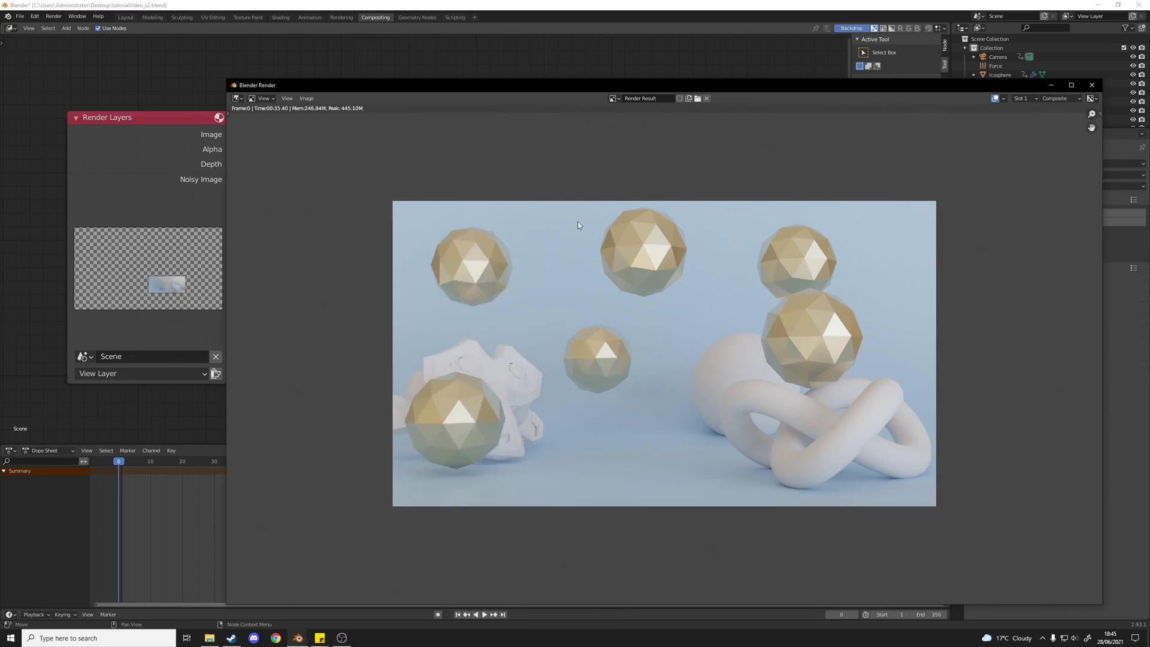
pyautogui.click(1090, 85)
# Add a Viewer node below the Composite node and connect the Render Layers image output to it.
pyautogui.moveTo(138, 140); pyautogui.dragTo(109, 127)
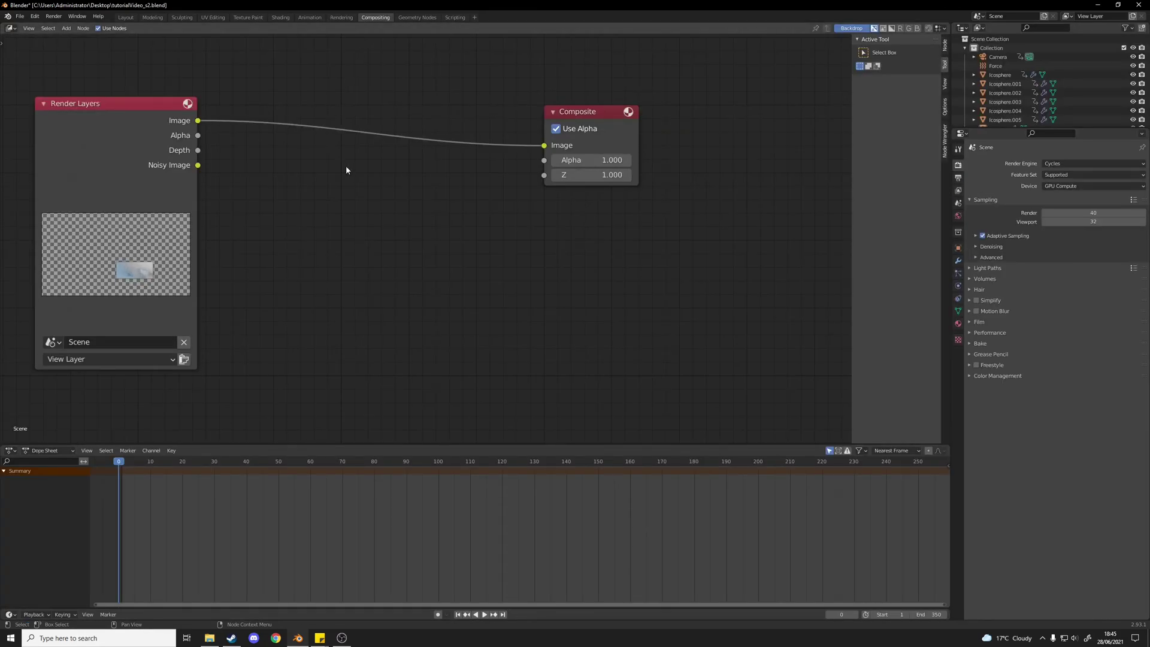
pyautogui.hotkey('shift', 'a')
pyautogui.write('view')
pyautogui.press('Return')
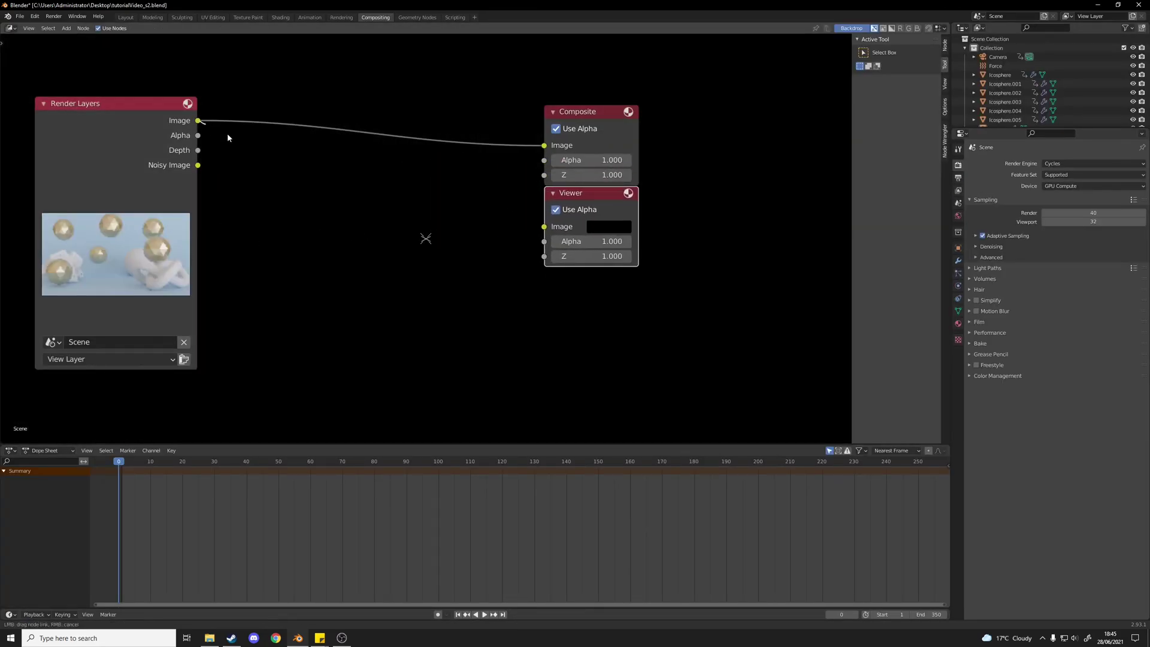
pyautogui.moveTo(227, 137); pyautogui.dragTo(544, 227)
# Add a Glare node on the link between the Render Layers and Viewer nodes.
pyautogui.moveTo(445, 188); pyautogui.dragTo(494, 267, button='middle')
pyautogui.hotkey('shift', 'a')
pyautogui.click(381, 111)
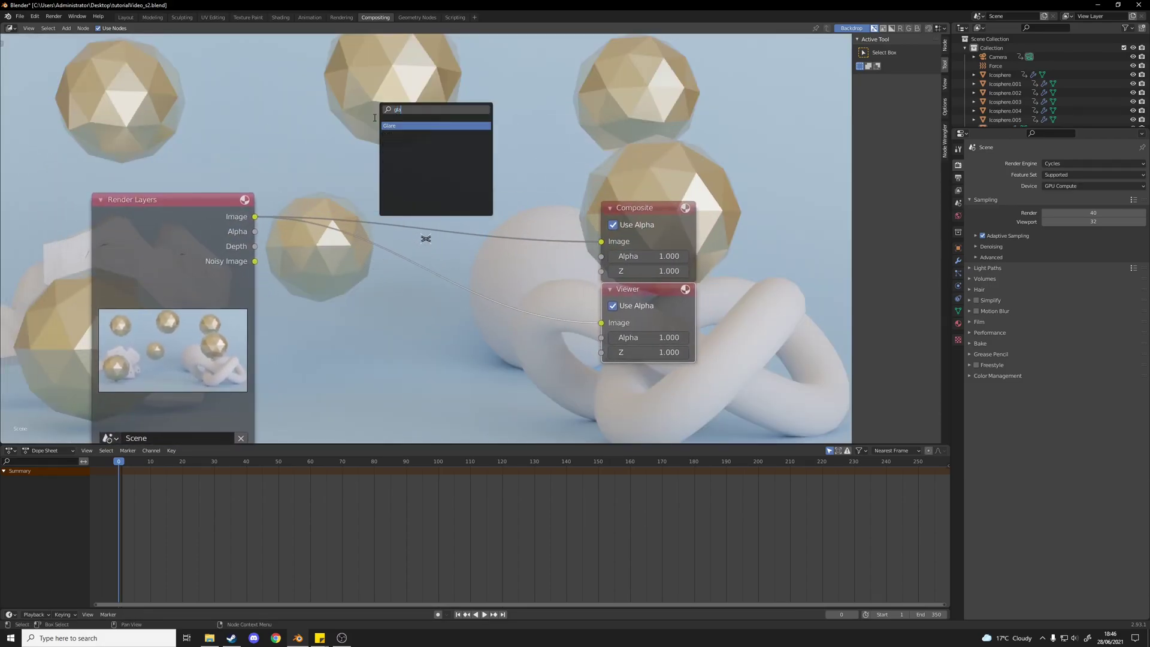
pyautogui.write('gla')
pyautogui.press('Return')
pyautogui.click(442, 264)
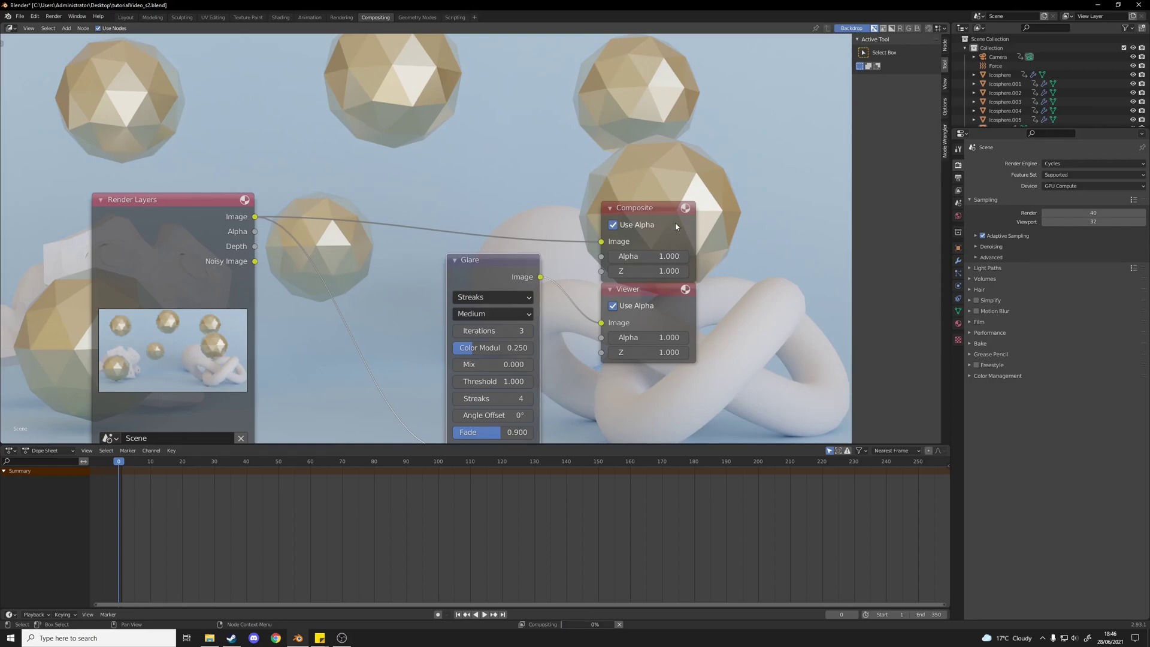
# Try different Mix amounts on the Glare node while watching the streaks, and set Mix to -0.500.
pyautogui.scroll(1, 539, 221)
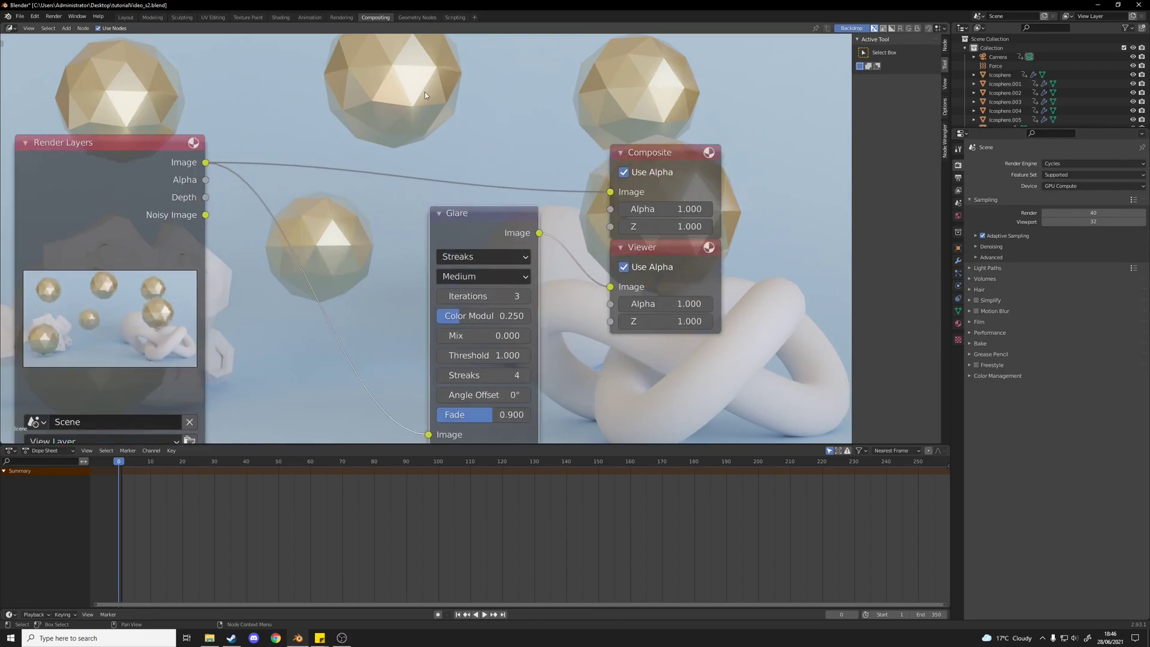
pyautogui.click(442, 337)
pyautogui.click(442, 341)
pyautogui.click(442, 341)
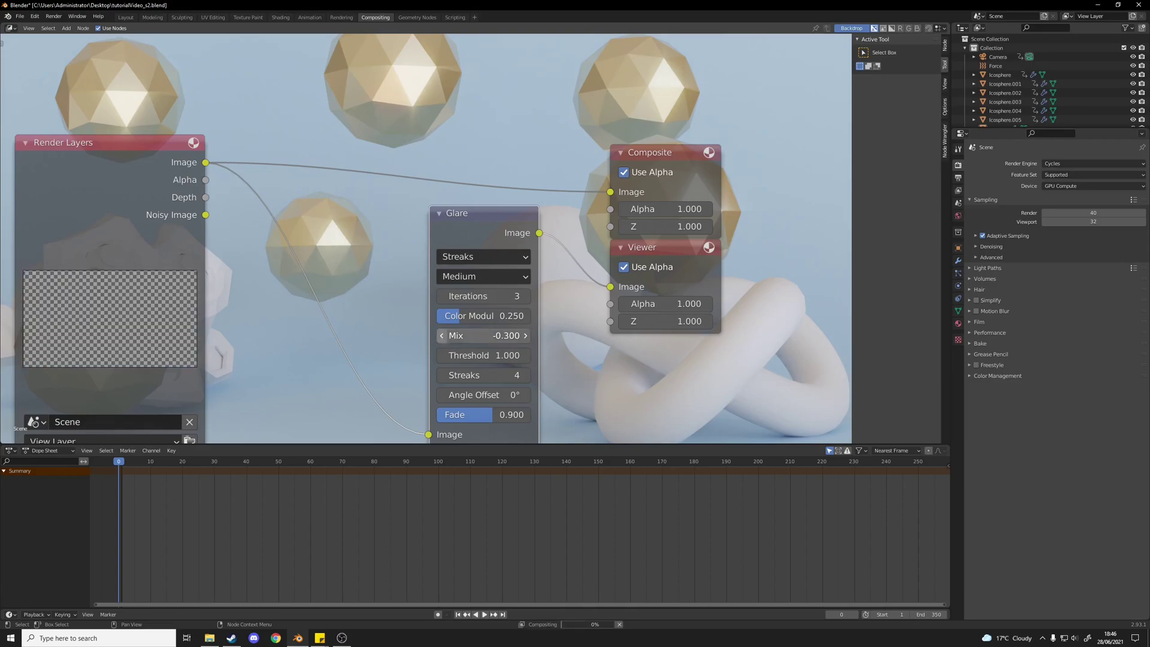
pyautogui.click(442, 340)
pyautogui.click(442, 340)
pyautogui.click(442, 340)
pyautogui.click(442, 340)
pyautogui.click(442, 340)
pyautogui.click(442, 341)
pyautogui.click(525, 336)
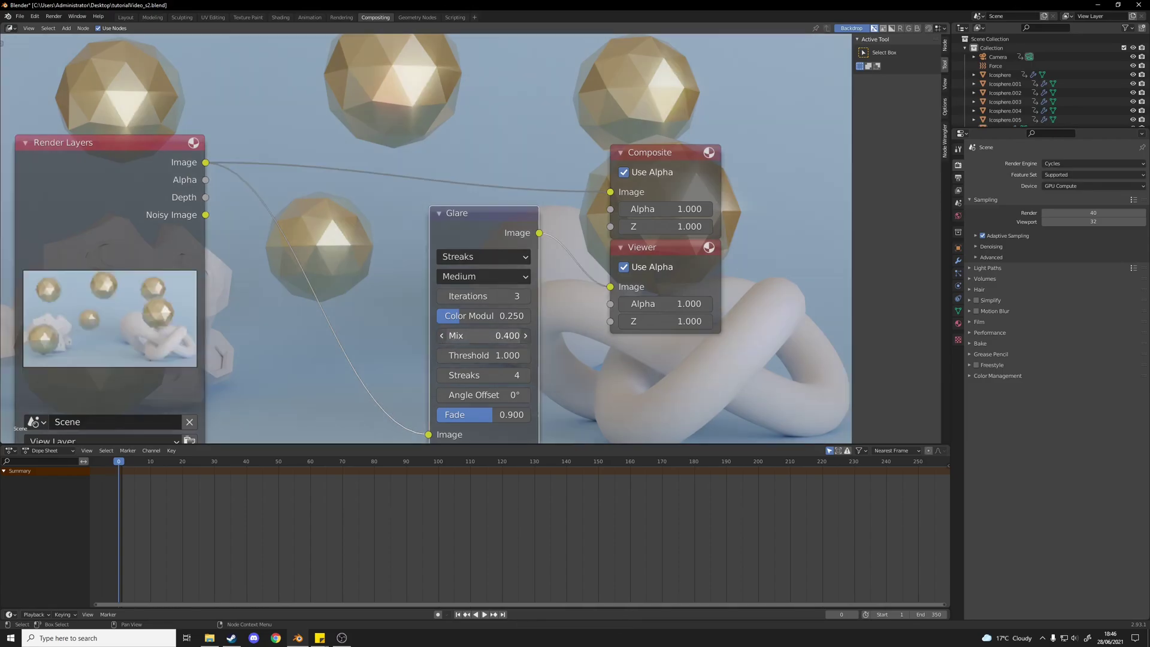
pyautogui.click(525, 336)
pyautogui.scroll(-2, 375, 306)
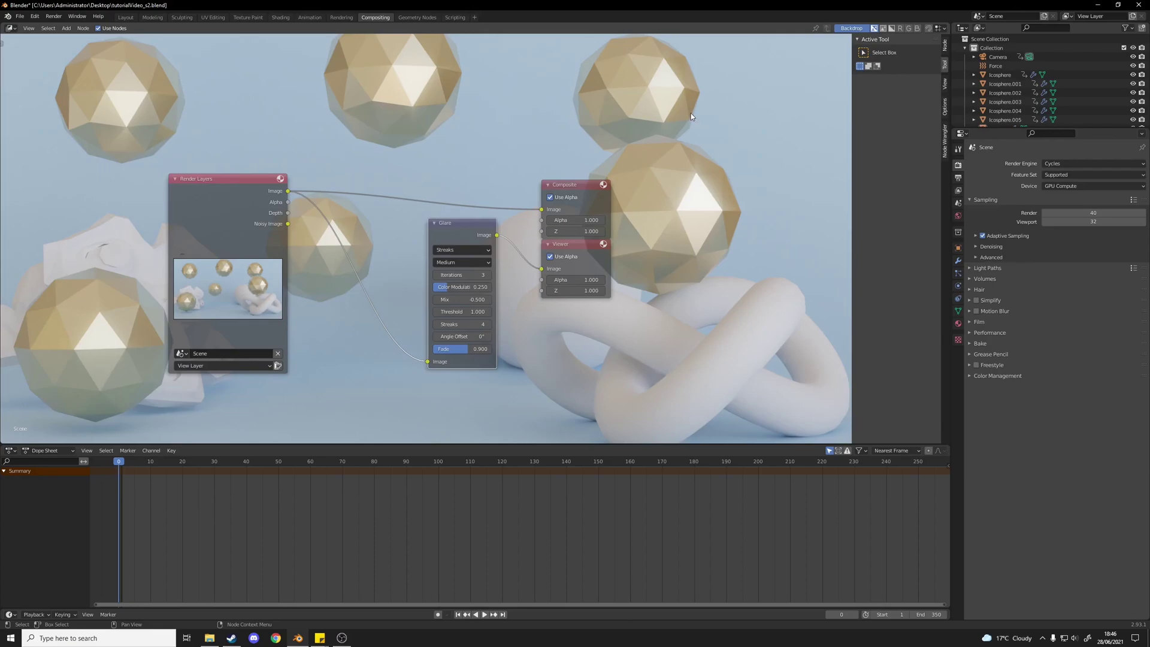